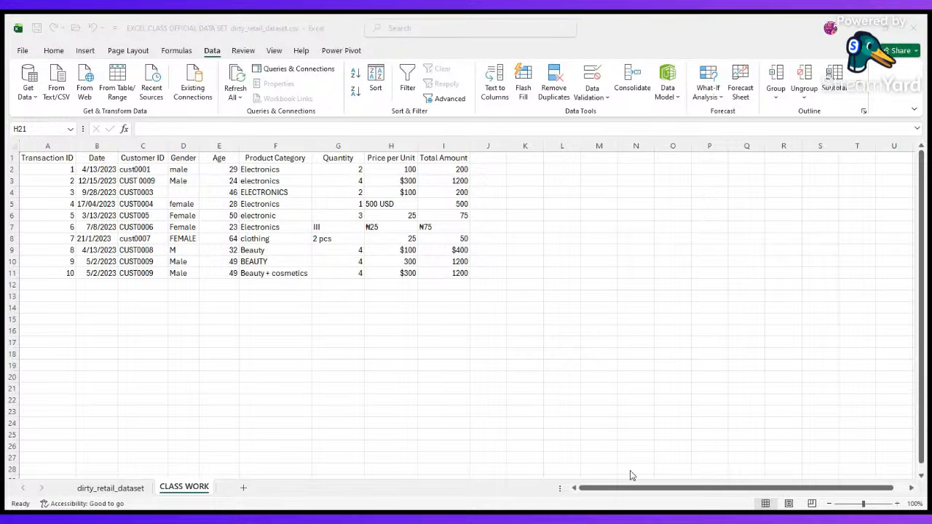
- Make the column headings in row 1 of the CLASS WORK sheet bold
click(759, 431)
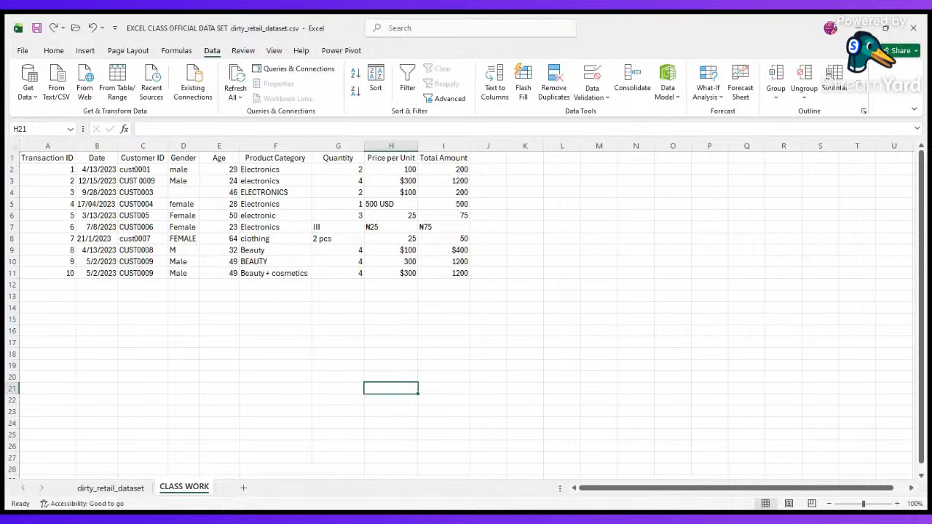
click(896, 504)
click(897, 504)
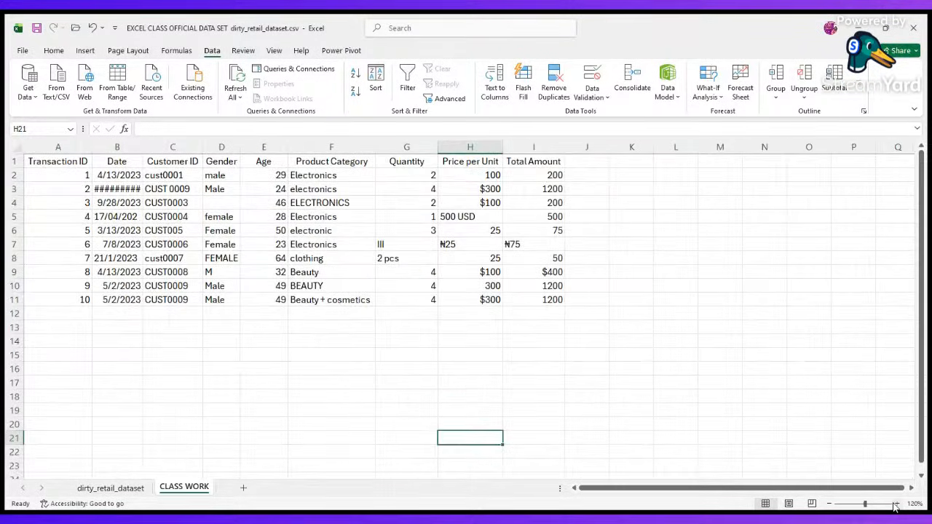
click(897, 505)
click(897, 505)
click(896, 504)
scroll(821, 402, up, 1)
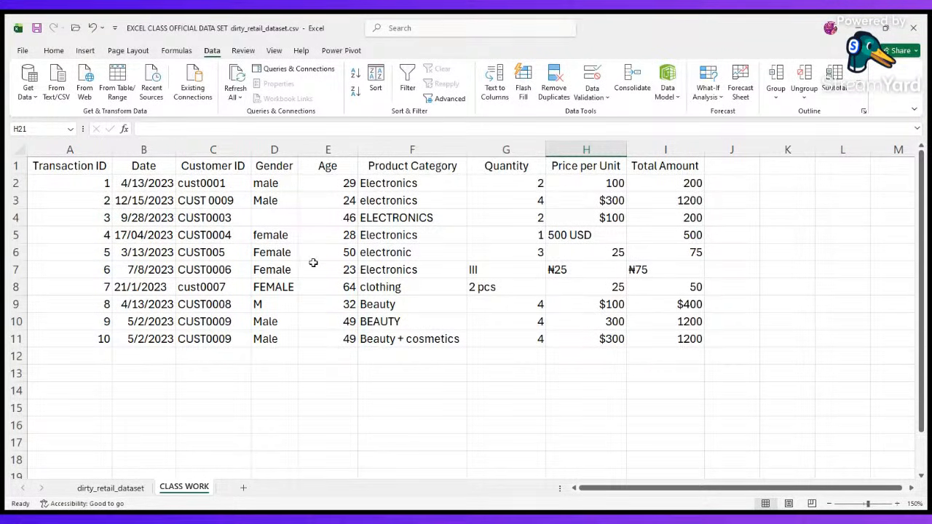
click(14, 166)
click(76, 216)
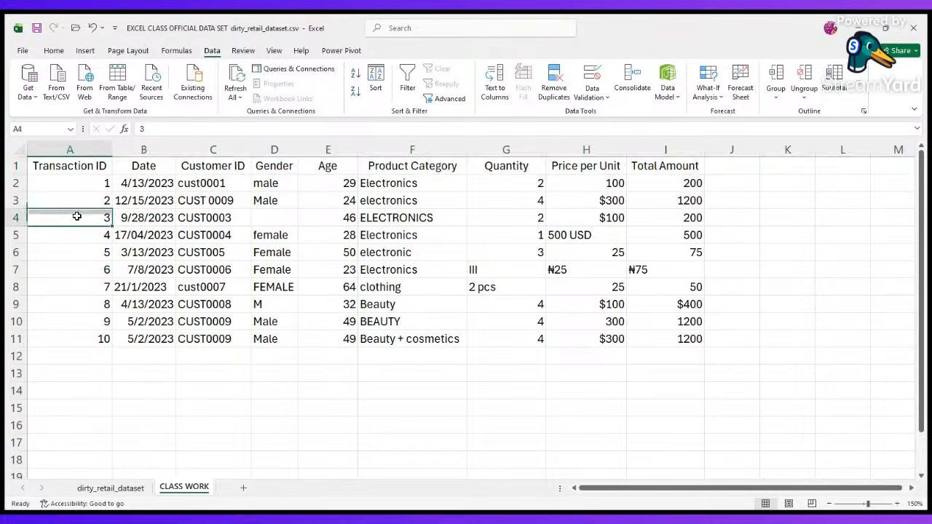
click(14, 165)
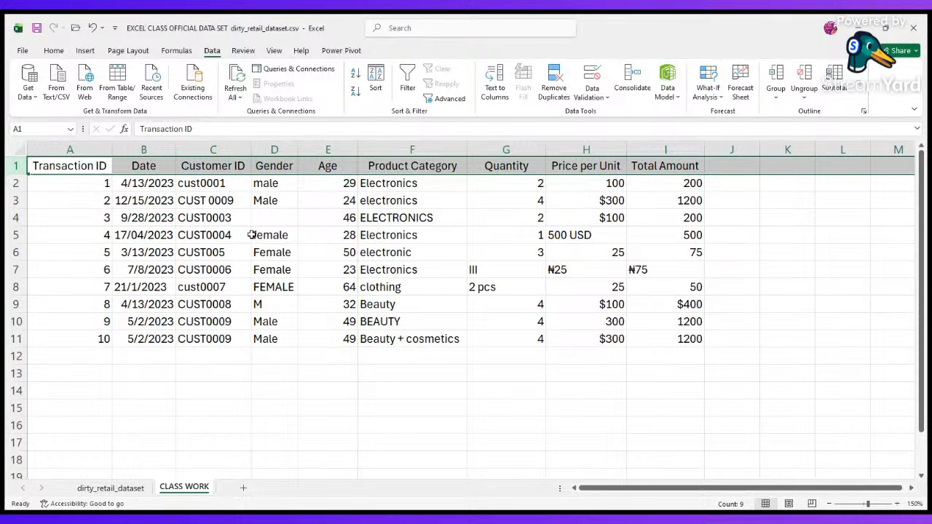
scroll(325, 311, up, 6)
scroll(326, 311, down, 1)
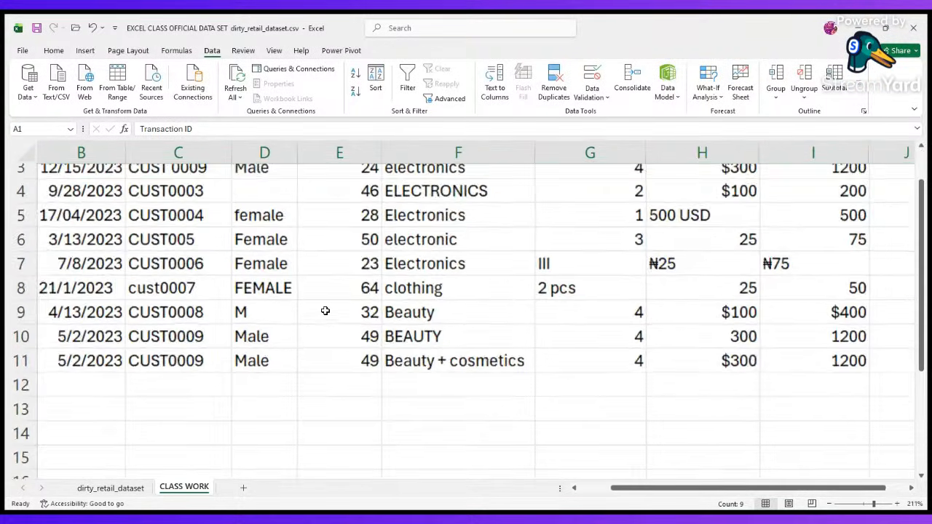
scroll(325, 311, up, 1)
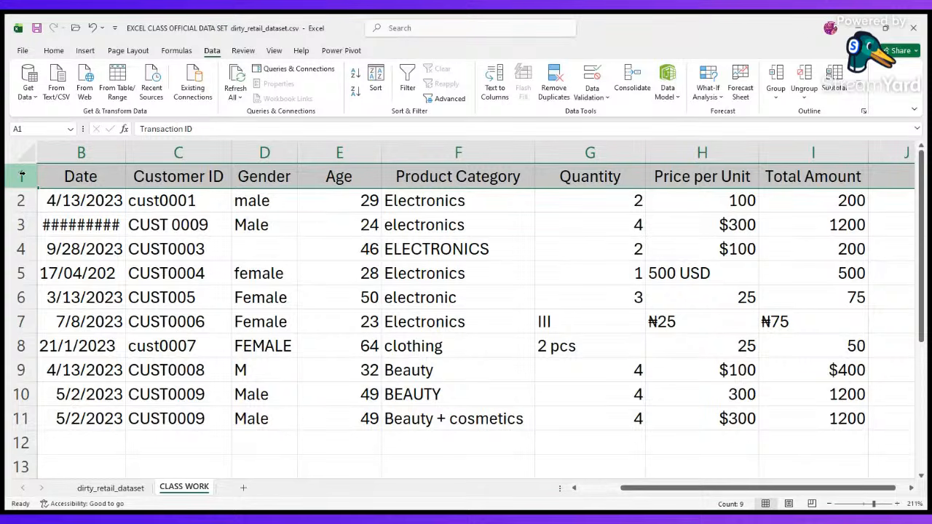
click(53, 51)
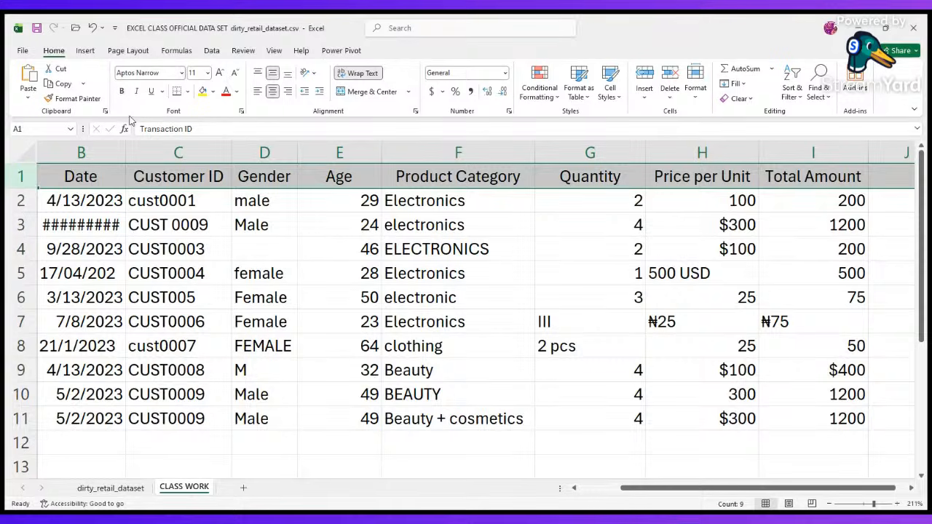
click(122, 93)
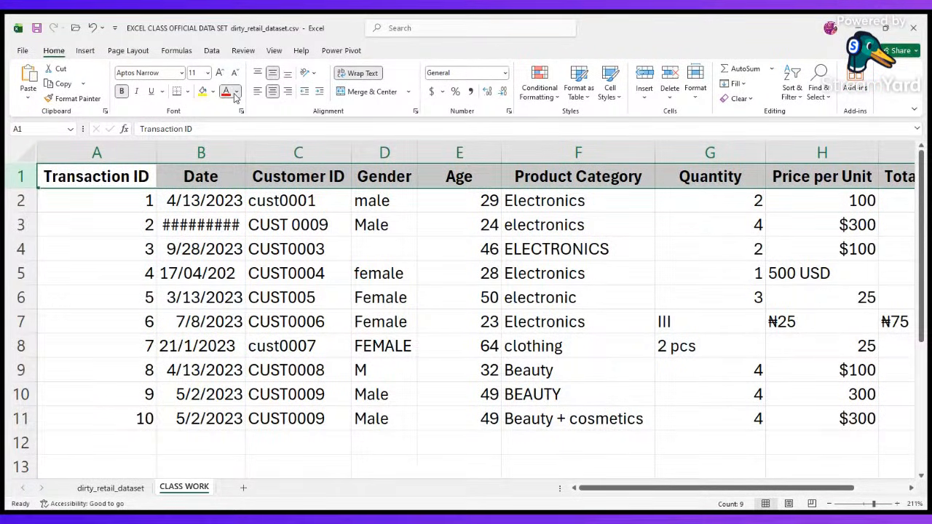
- Colour the header row's text dark purple and give the row a light pink fill
click(359, 145)
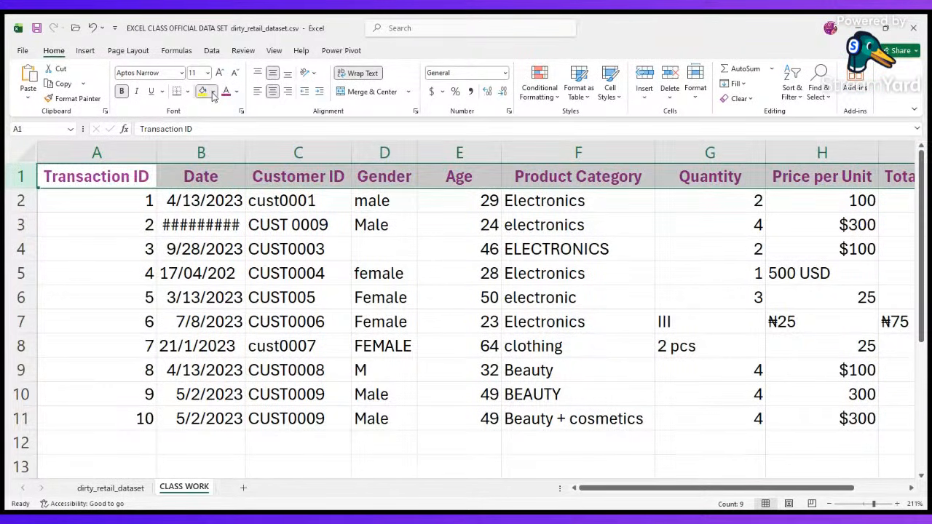
click(203, 91)
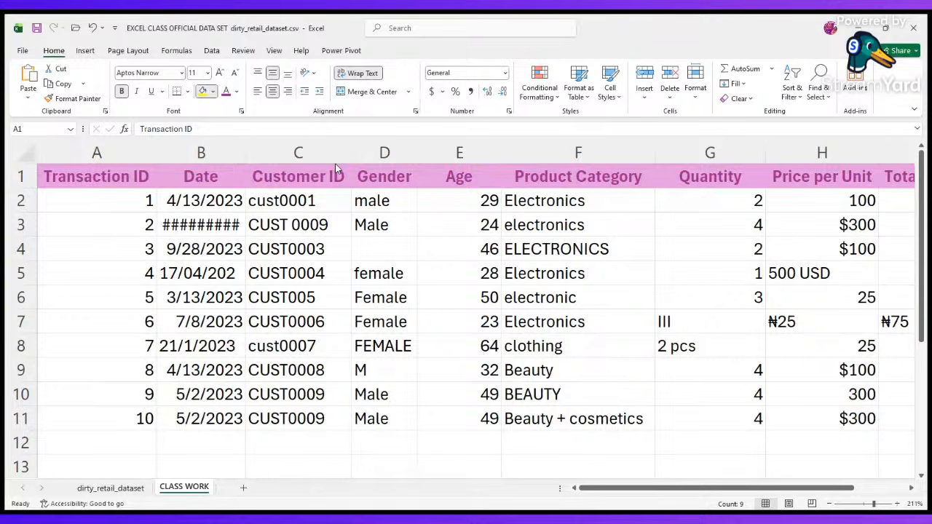
click(81, 244)
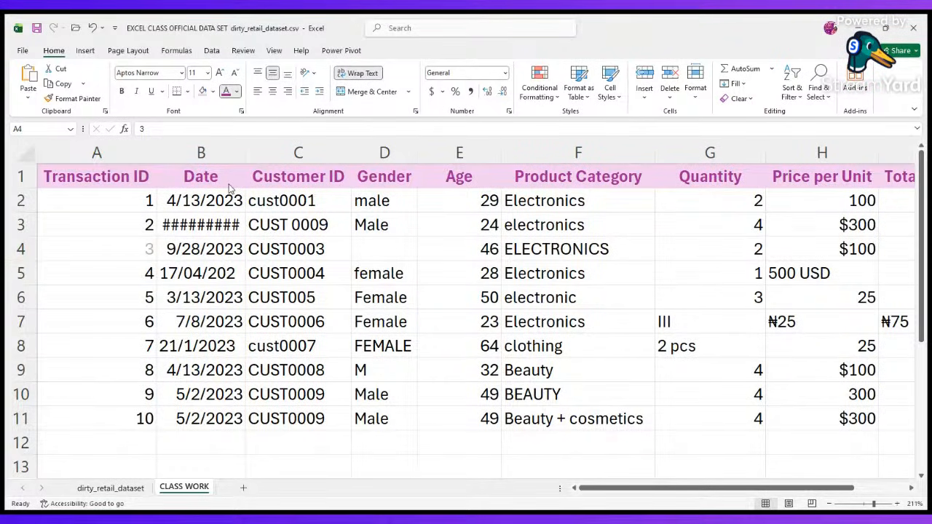
click(74, 230)
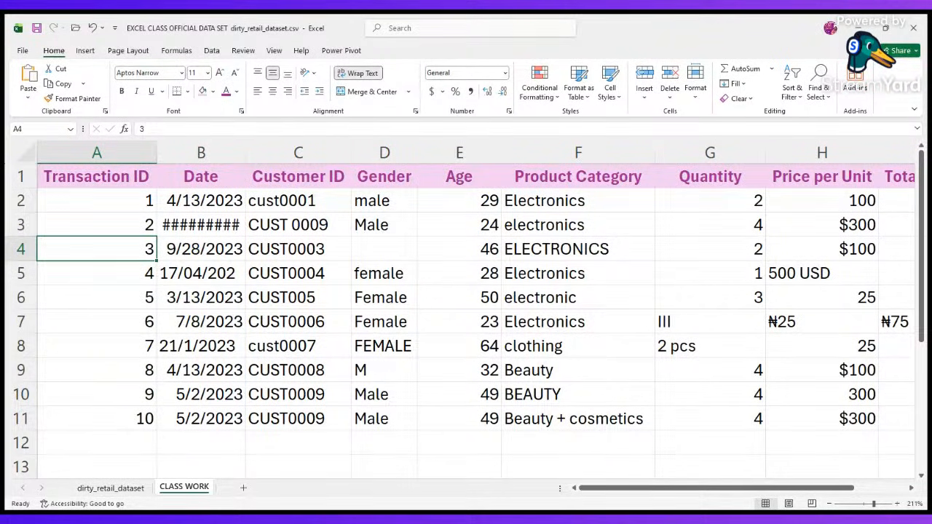
key(alt+Tab)
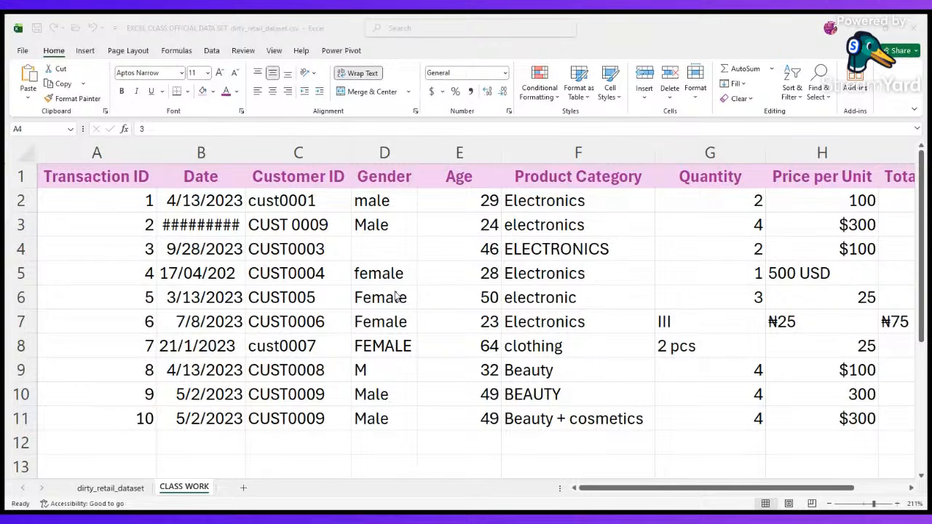
key(alt+Tab)
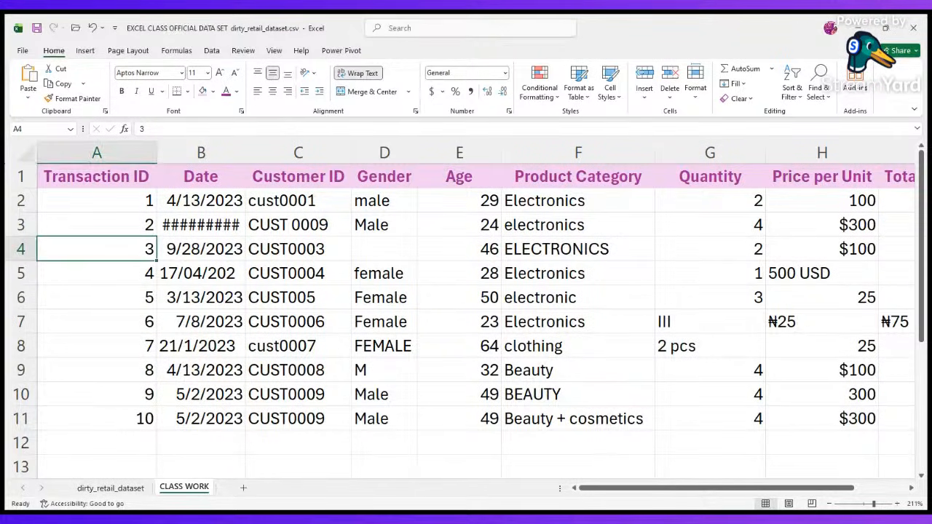
key(alt+Tab)
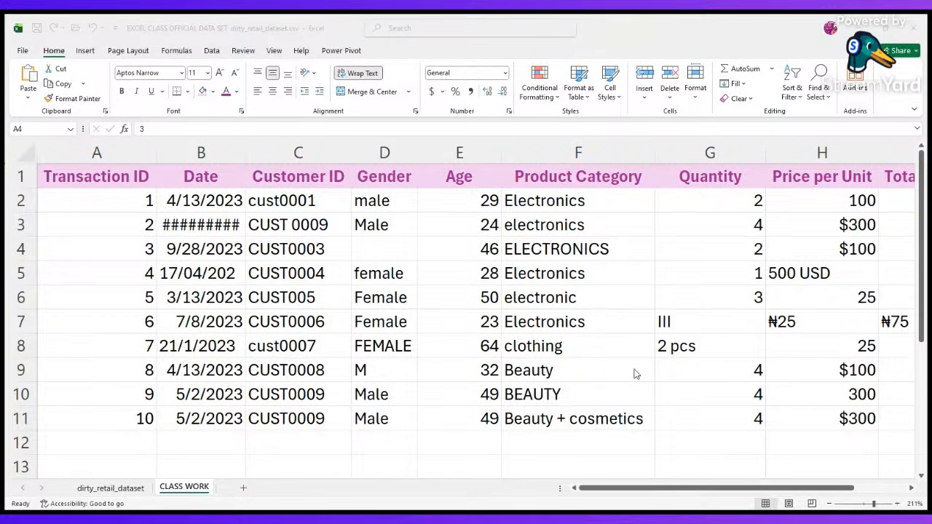
scroll(557, 338, right, 4)
scroll(556, 337, left, 3)
scroll(556, 337, left, 2)
scroll(556, 337, right, 3)
scroll(556, 337, left, 4)
scroll(556, 338, left, 1)
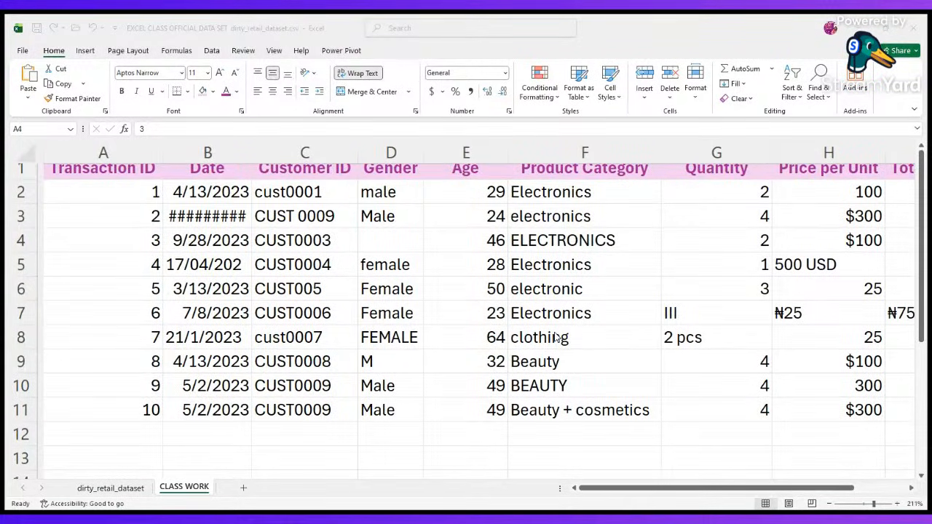
scroll(555, 338, right, 1)
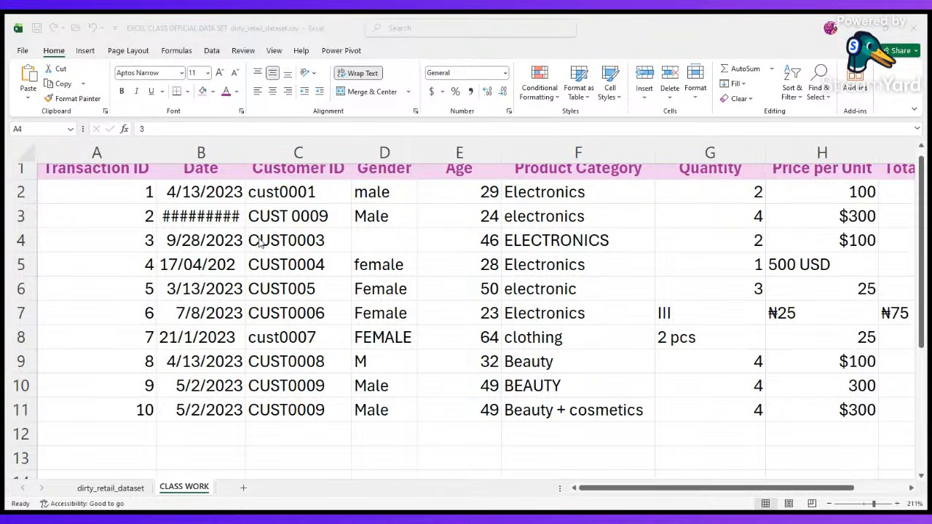
- Insert stray spaces before the customer IDs in C4 and C7, after "cust" in C2, and before "female" in D5
double_click(260, 244)
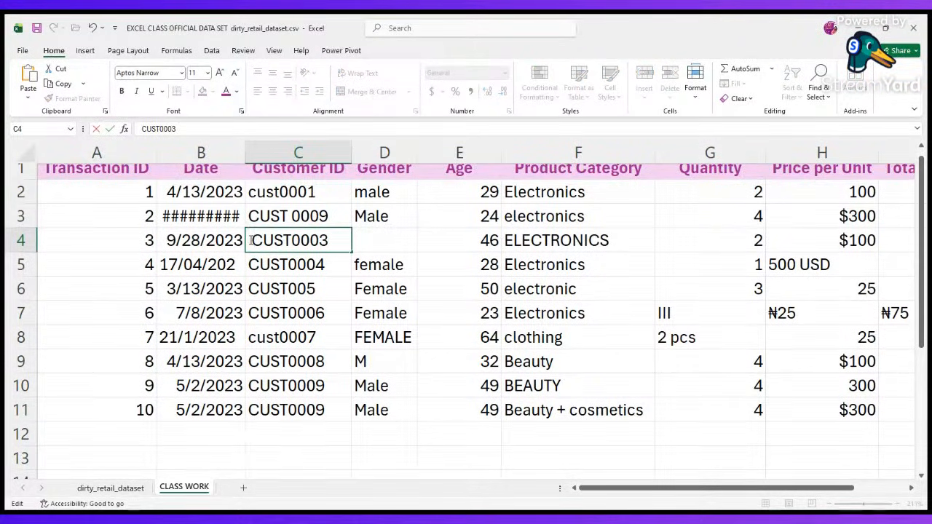
click(253, 313)
double_click(252, 313)
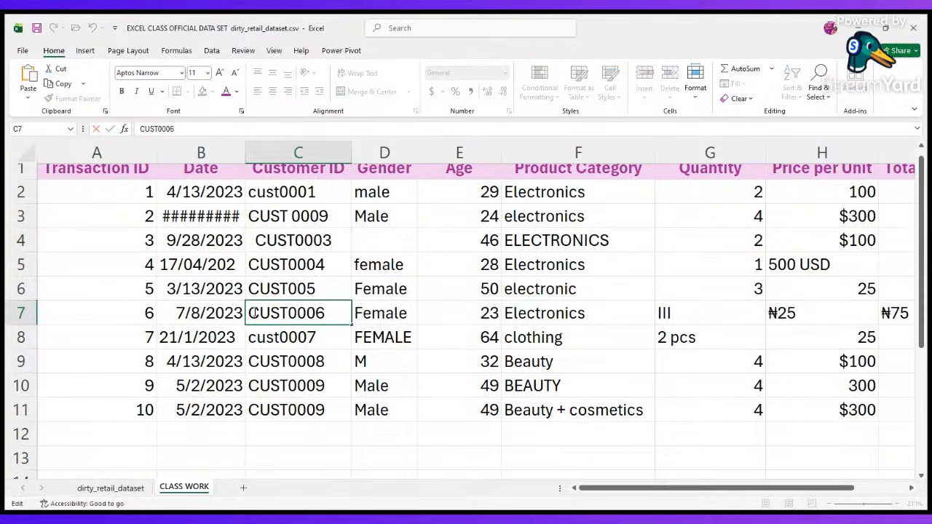
click(327, 193)
double_click(327, 194)
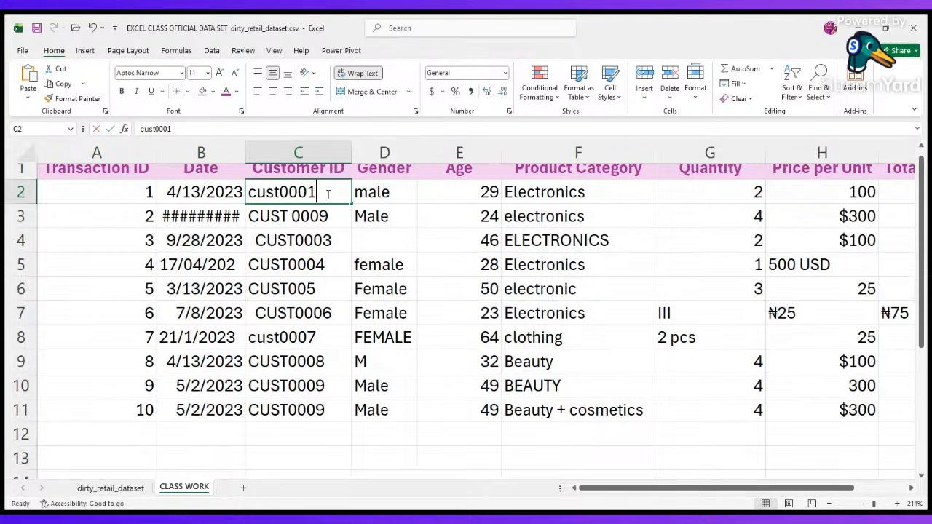
click(279, 192)
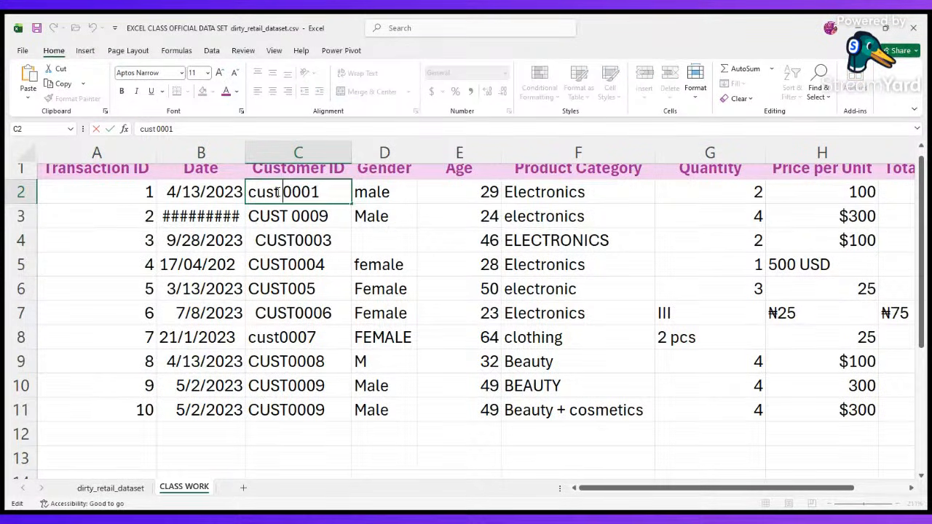
click(313, 405)
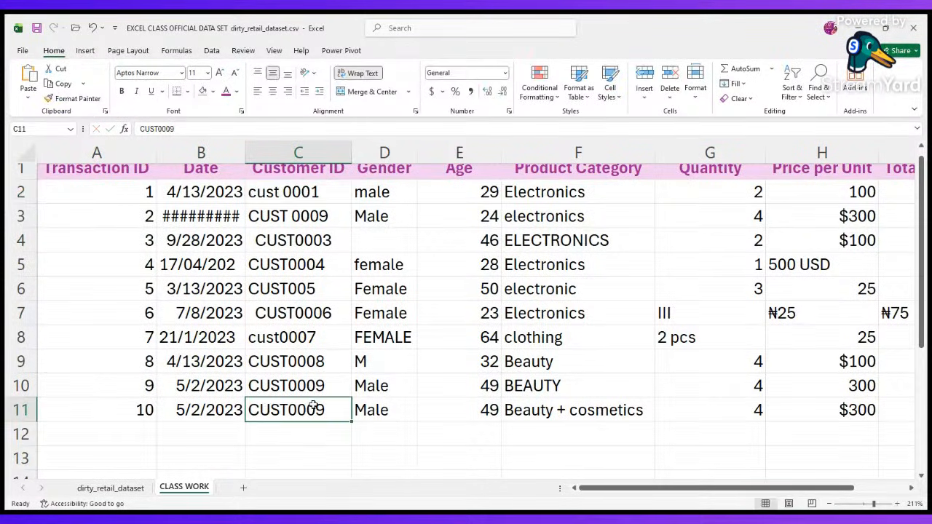
click(382, 266)
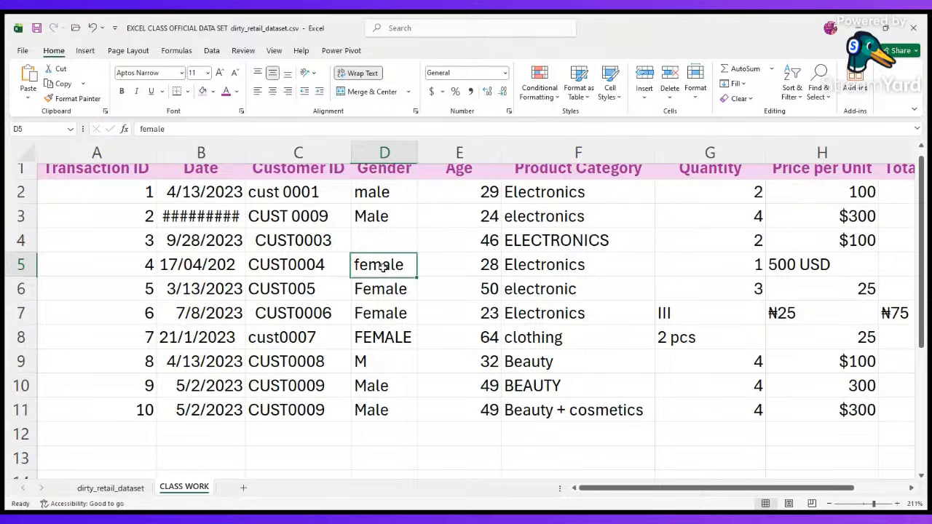
double_click(355, 264)
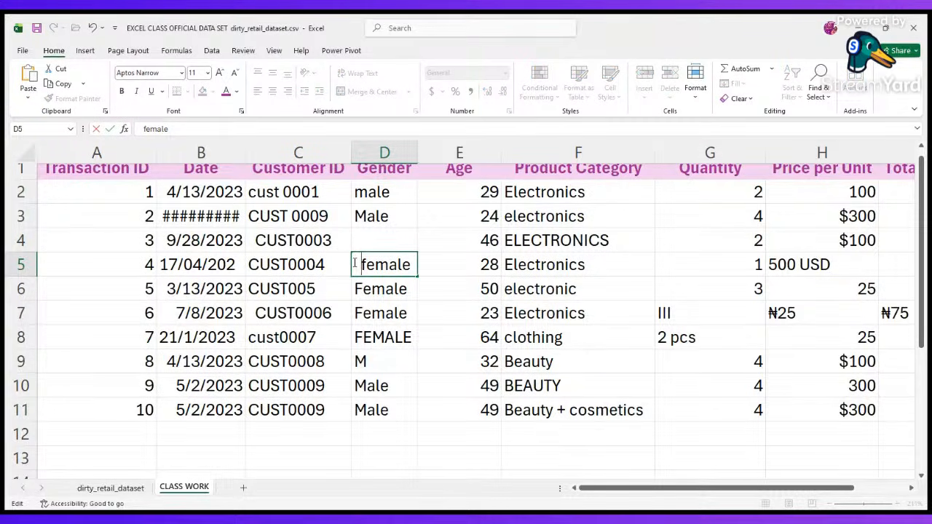
click(243, 445)
- Make row 5 taller and widen the Date column enough to fit every full date
drag(25, 301, 25, 292)
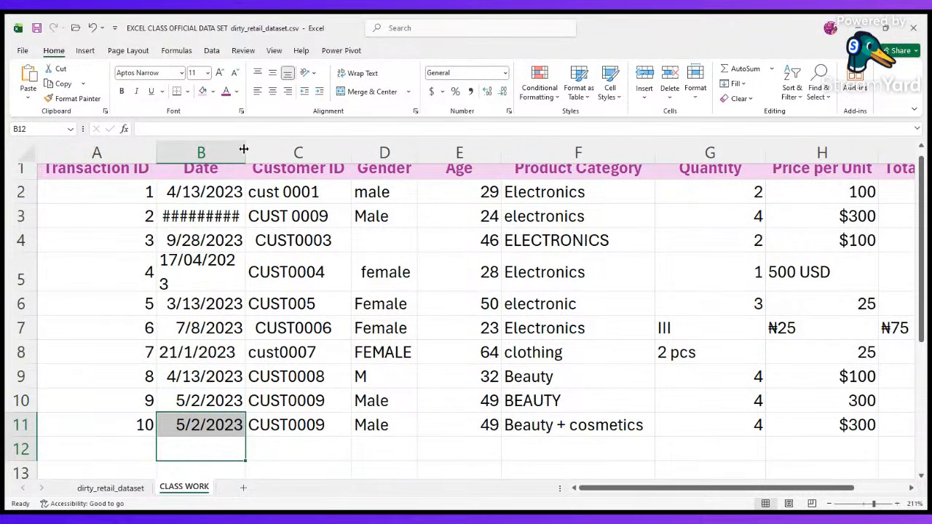
drag(244, 150, 264, 148)
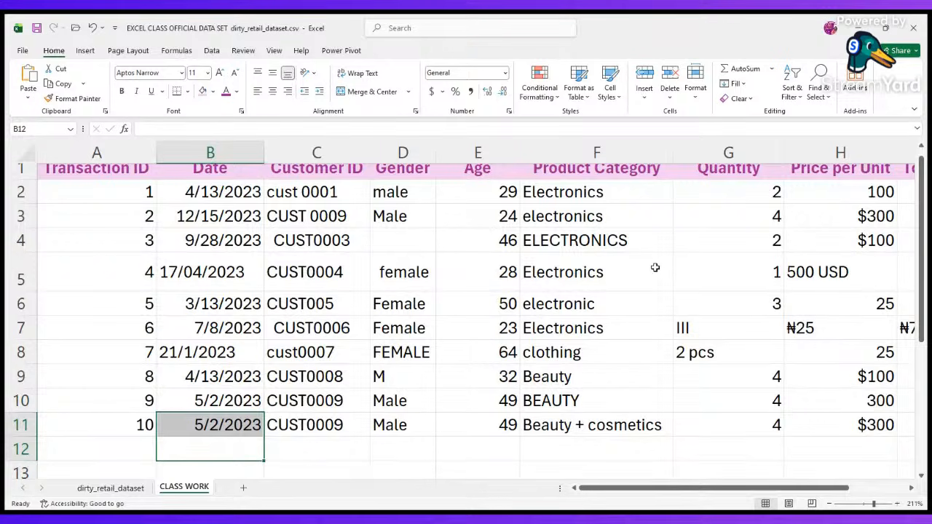
click(544, 269)
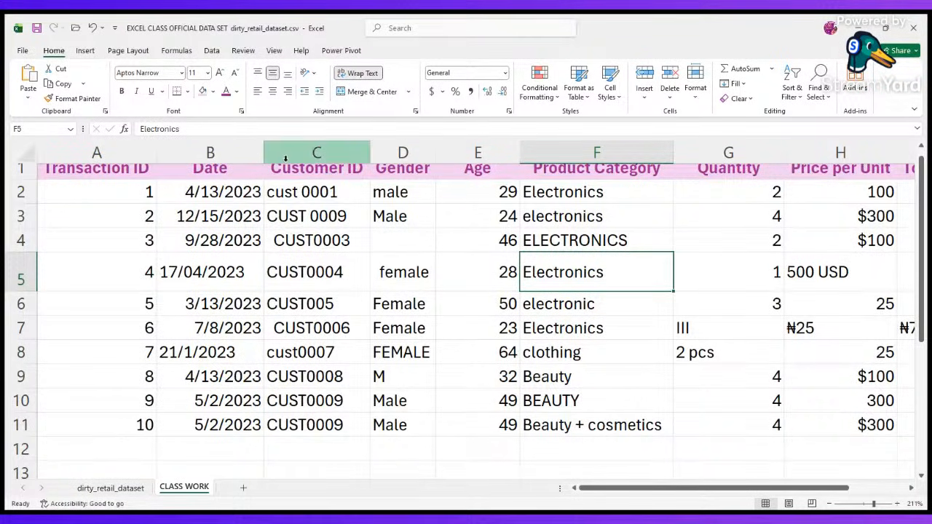
- Insert a blank column between the Date and Customer ID columns
click(315, 152)
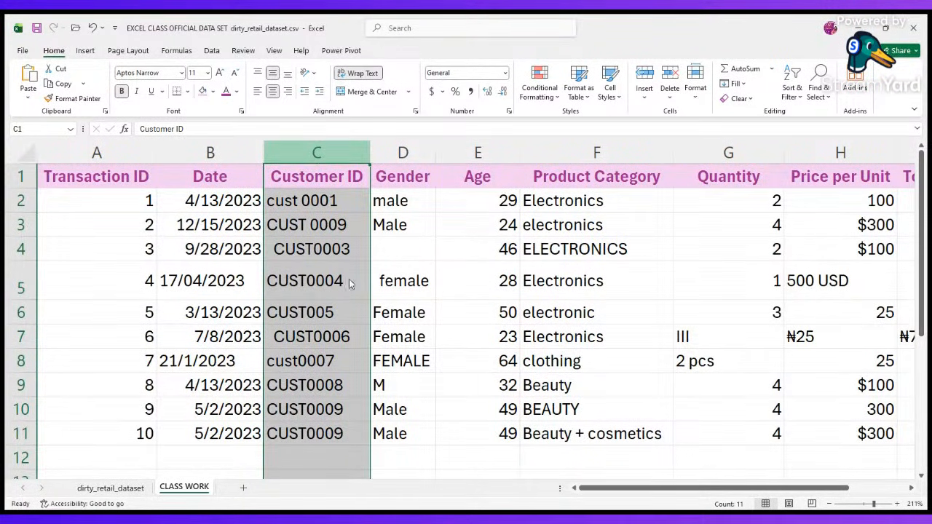
key(ctrl+shift+plus)
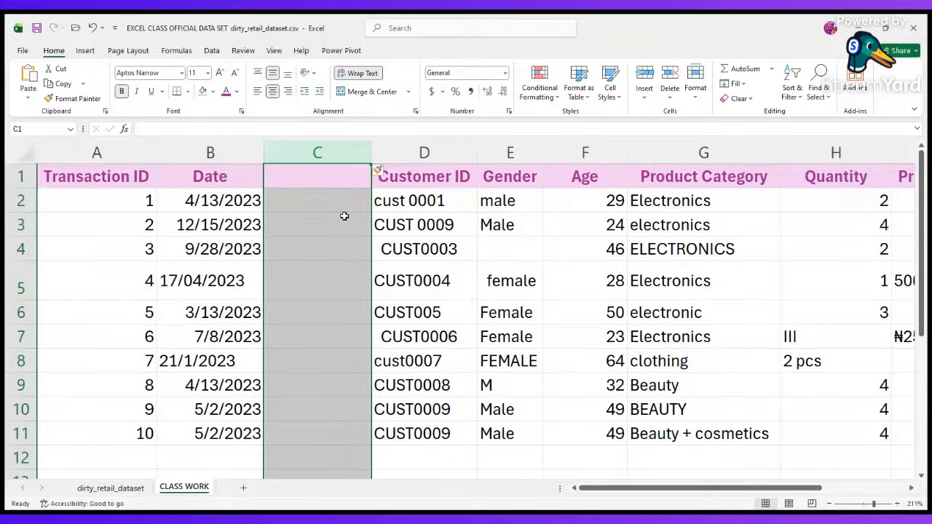
- Insert a second blank column before Customer ID and delete the extra column D
right_click(343, 153)
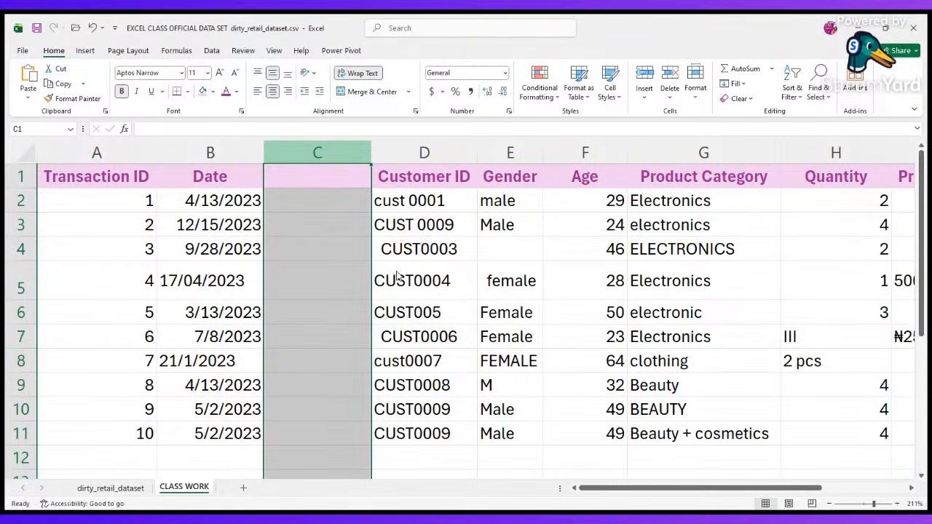
key(ctrl+shift+plus)
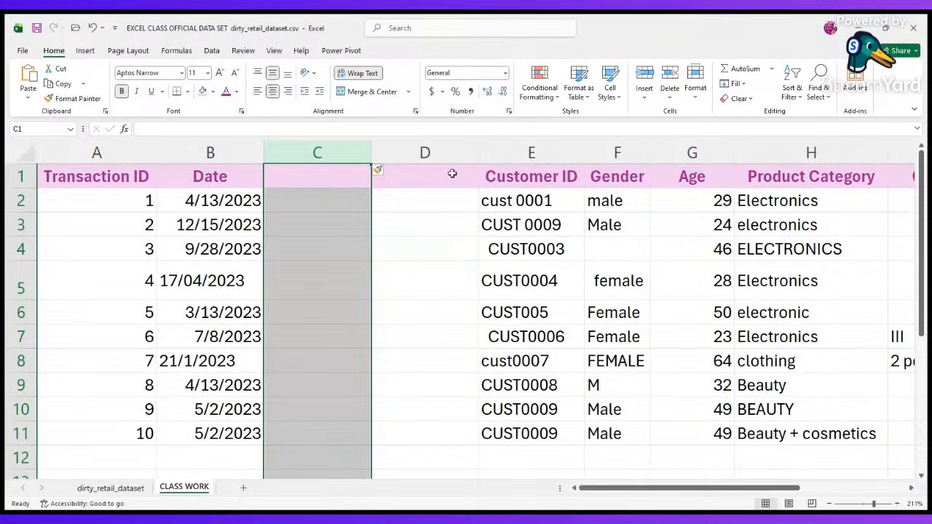
click(424, 152)
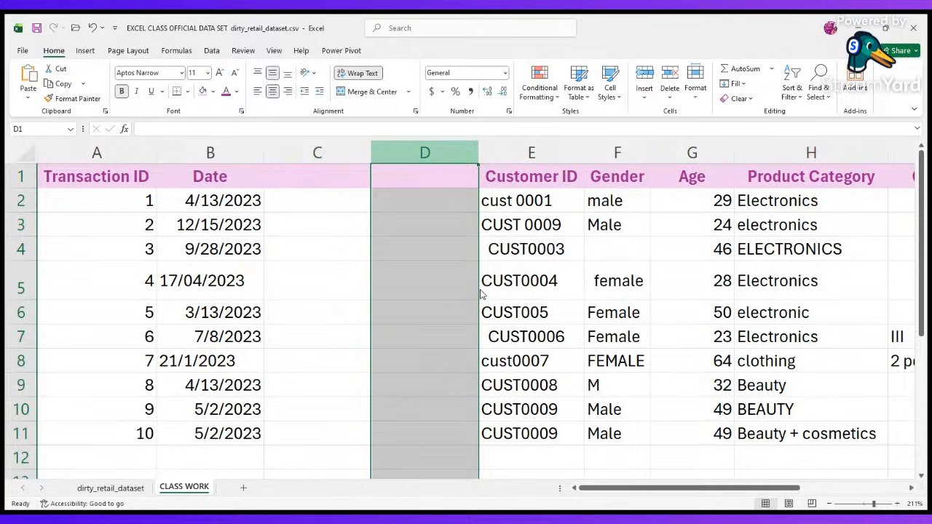
key(ctrl+minus)
- Enter the formula =TRIM(D2) in cell C2 to remove extra spaces from the first customer ID
click(321, 201)
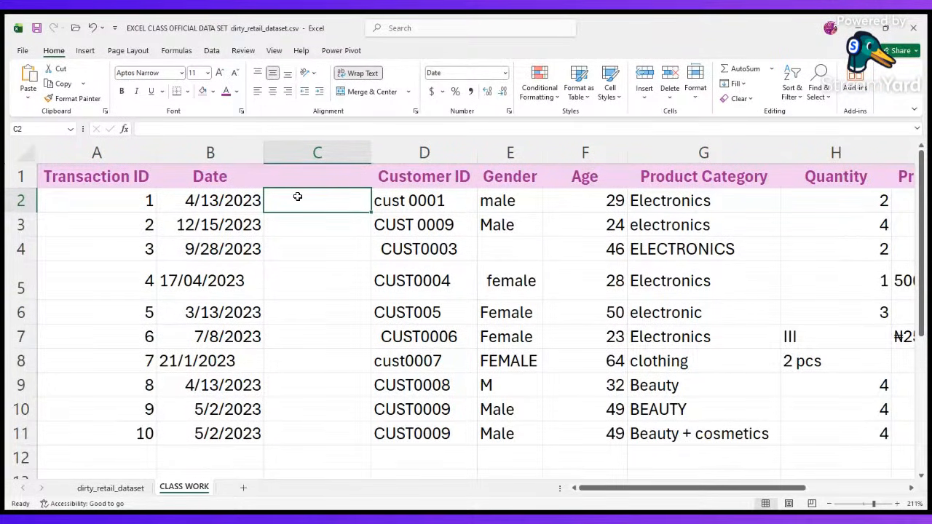
text(=)
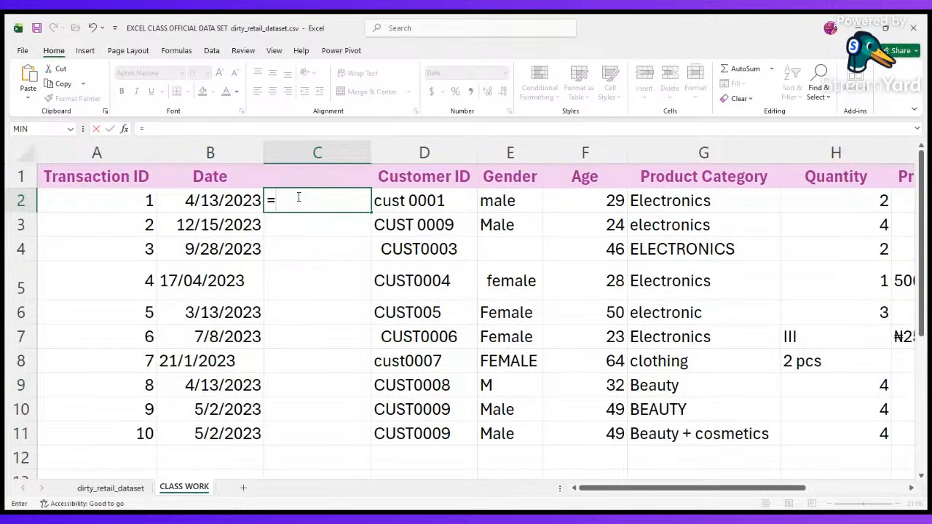
text(tr)
text(im)
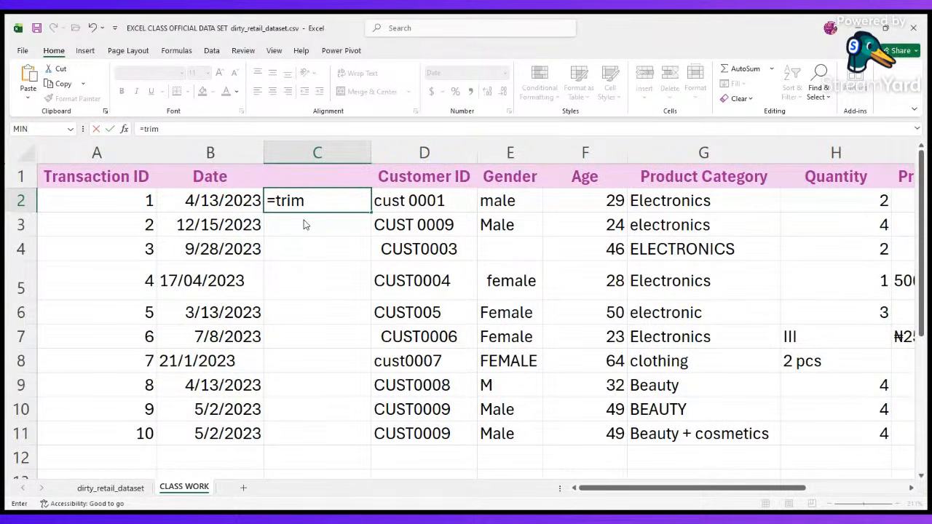
key(Tab)
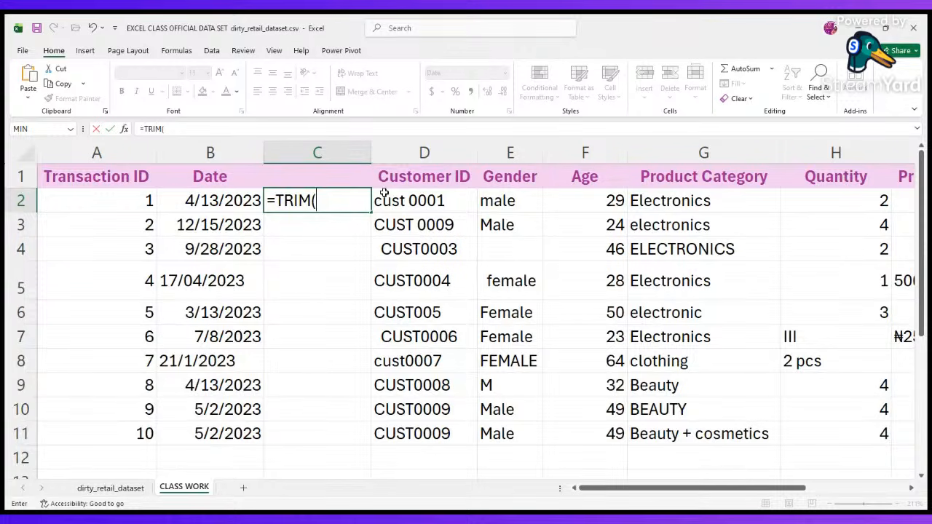
click(405, 201)
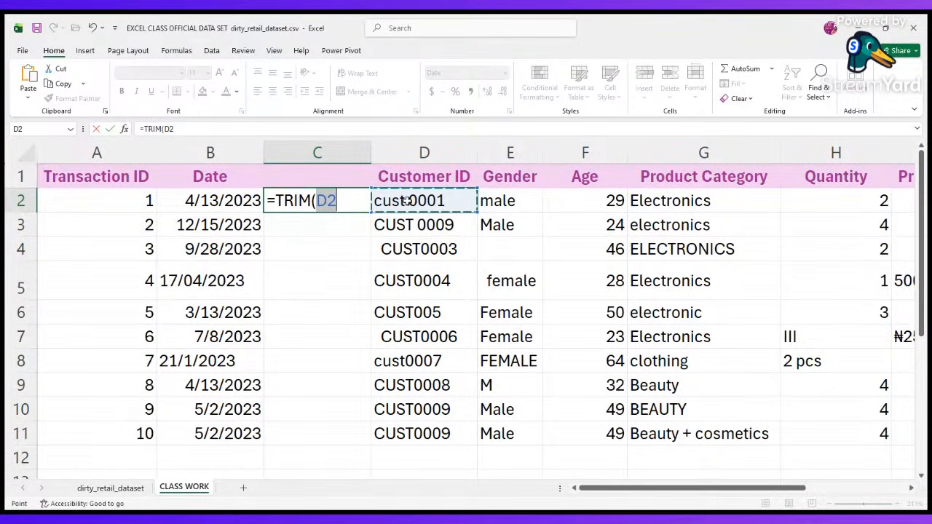
key(Return)
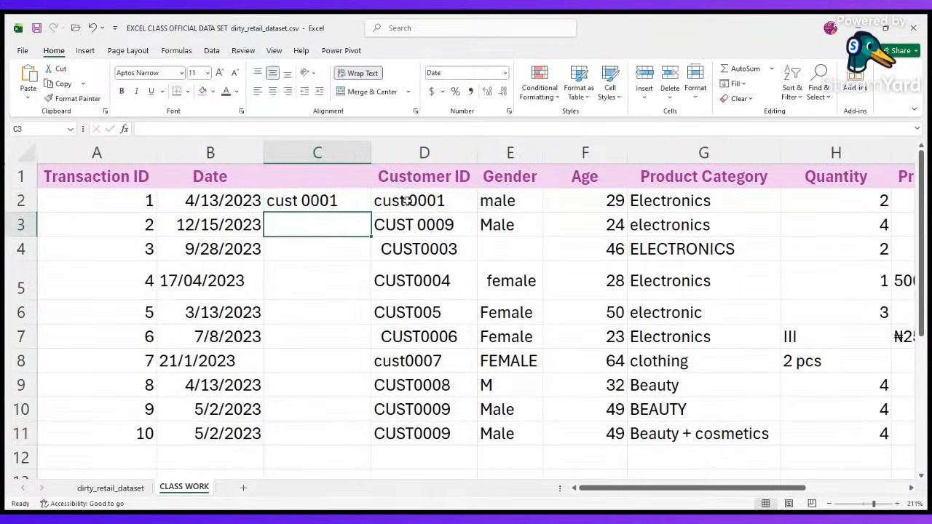
click(361, 200)
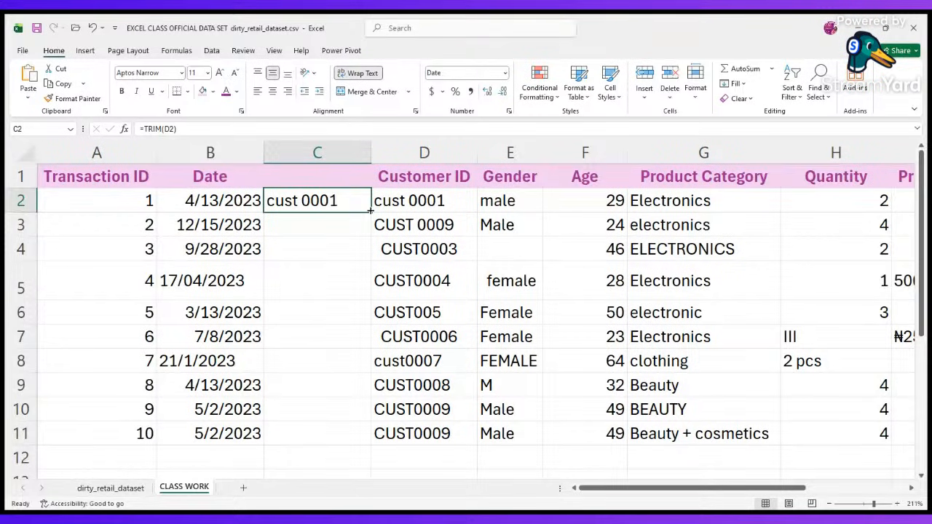
scroll(370, 210, up, 10)
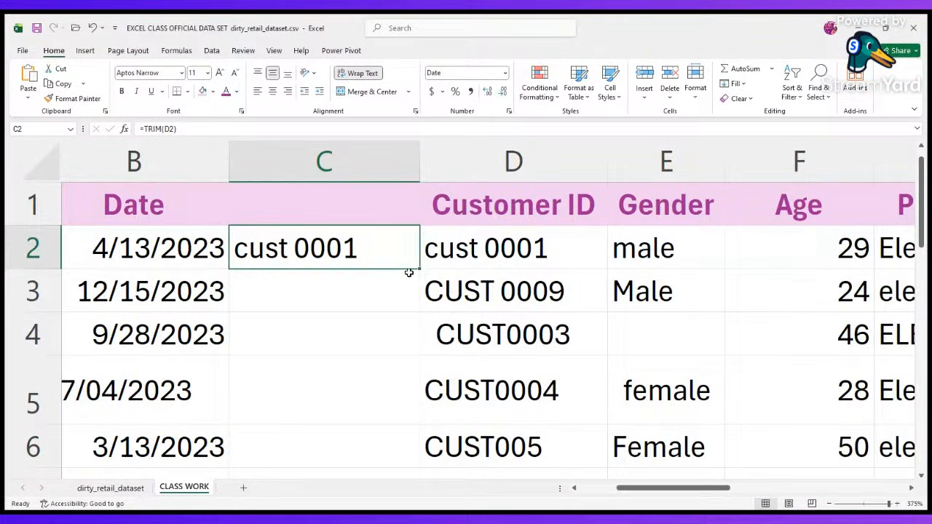
key(Down)
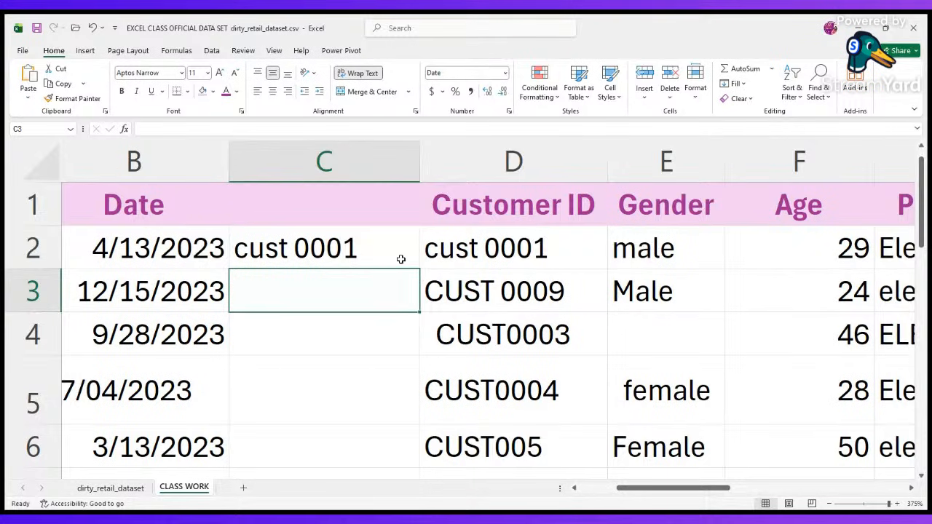
key(F2)
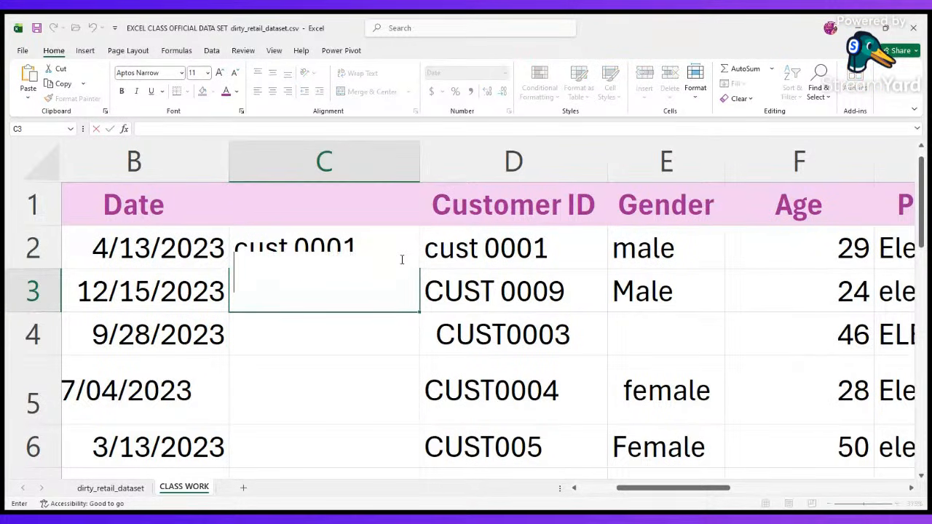
click(398, 247)
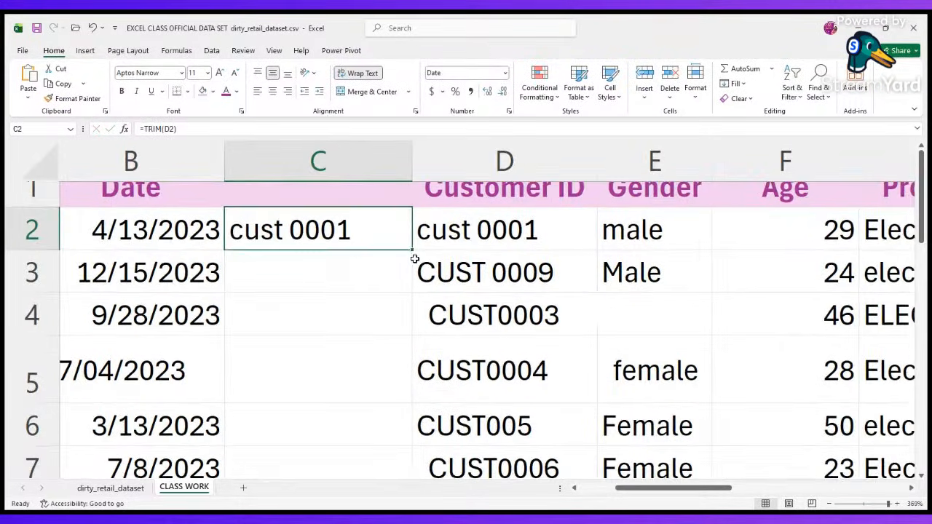
ctrl+scroll(410, 246, down, 10)
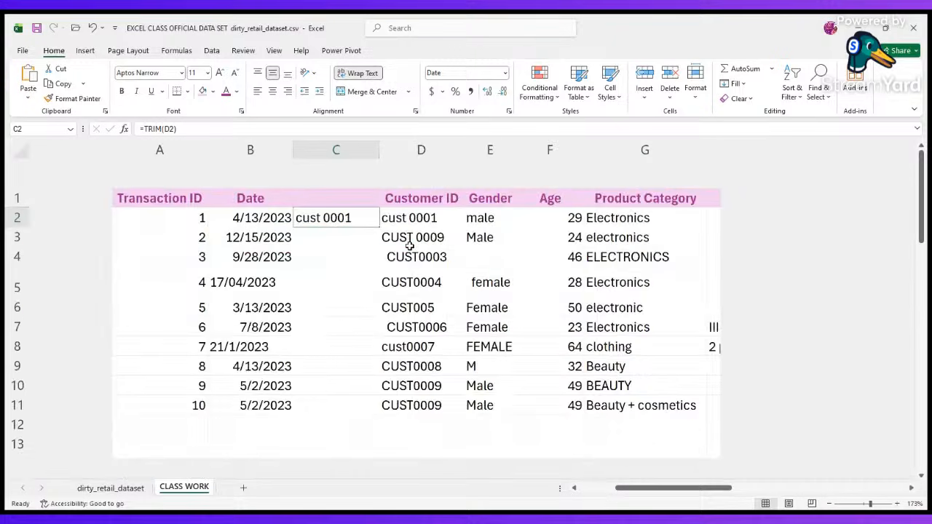
ctrl+scroll(299, 212, up, 2)
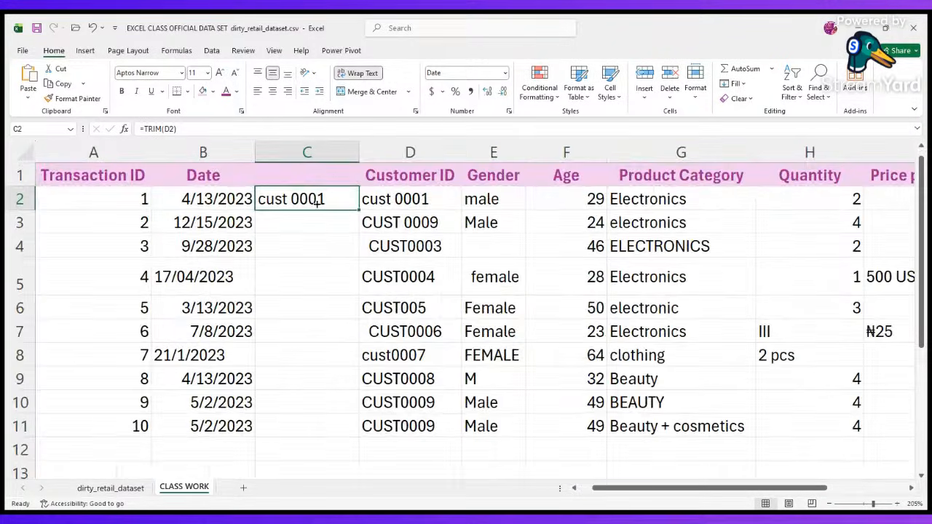
click(361, 213)
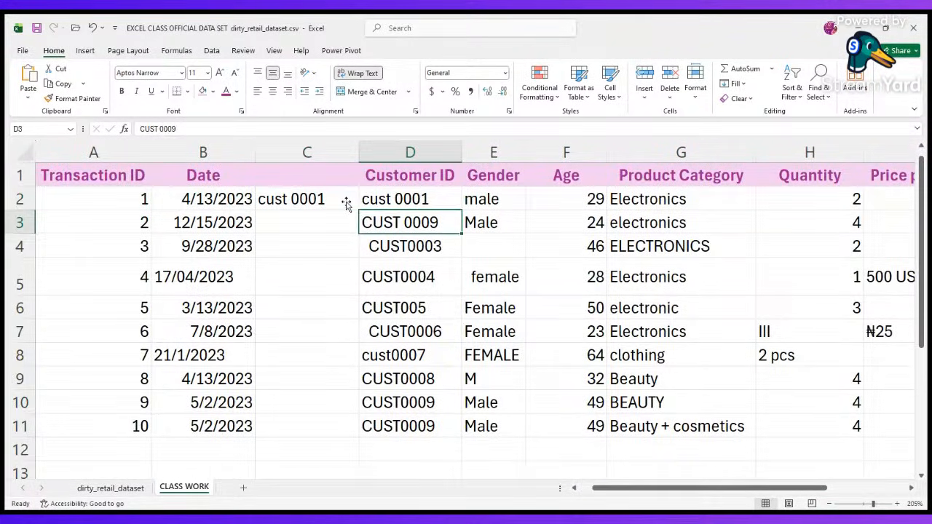
key(Up)
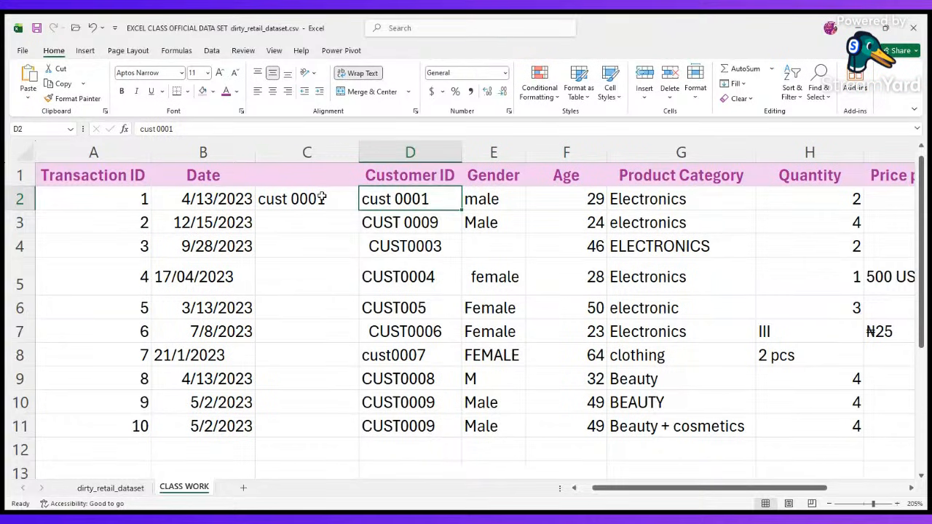
ctrl+scroll(329, 238, down, 2)
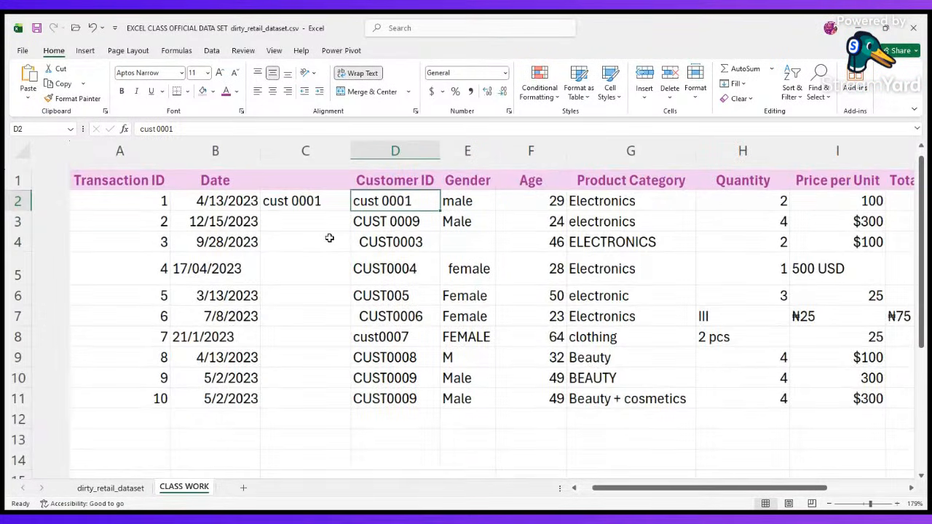
ctrl+scroll(329, 238, up, 2)
click(330, 237)
- Review the TRIM formula in C2 and fill it down through C11
click(268, 186)
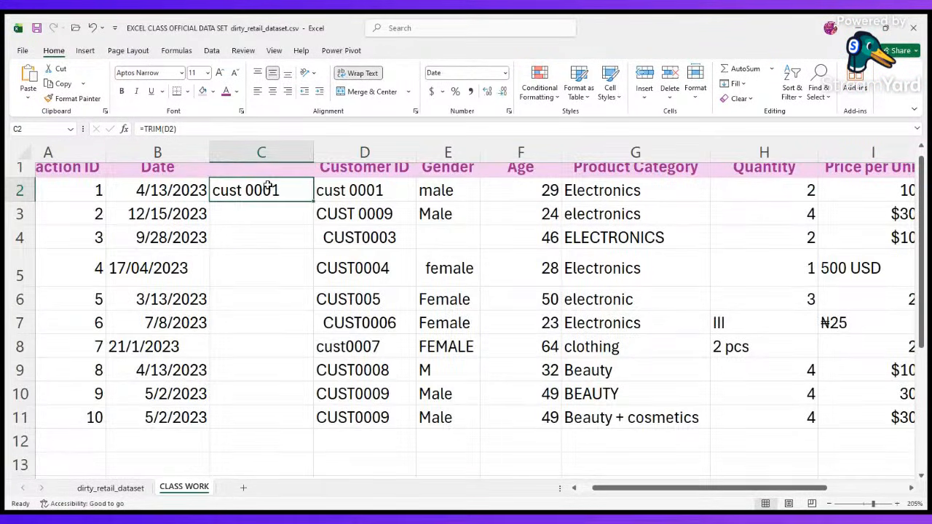
double_click(268, 186)
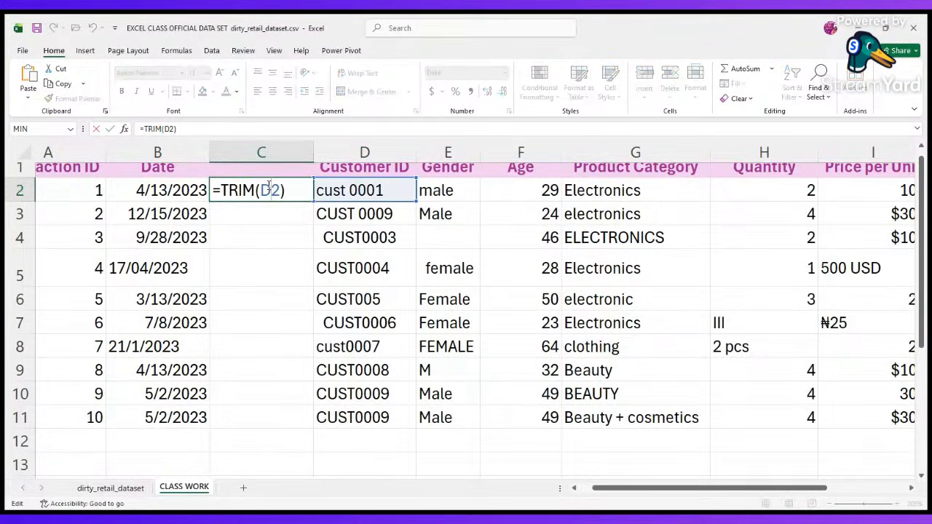
key(Return)
click(302, 190)
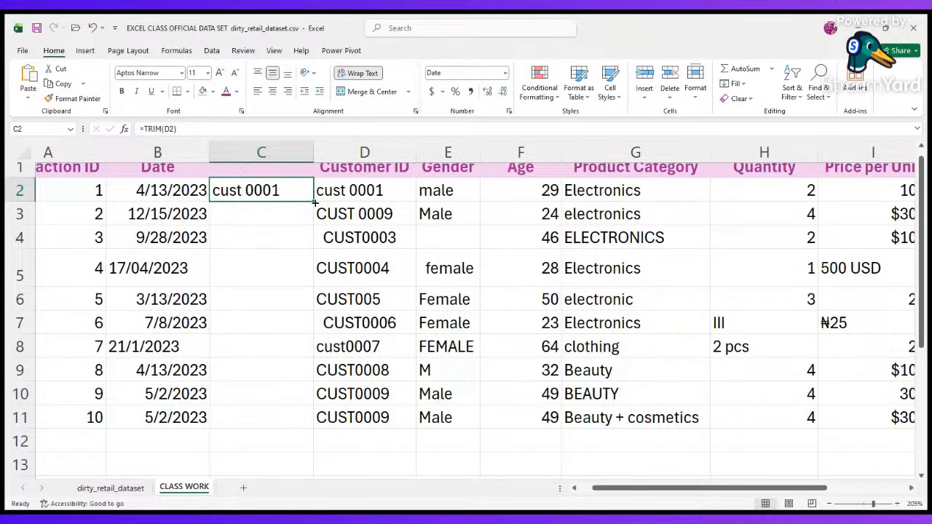
drag(315, 203, 249, 199)
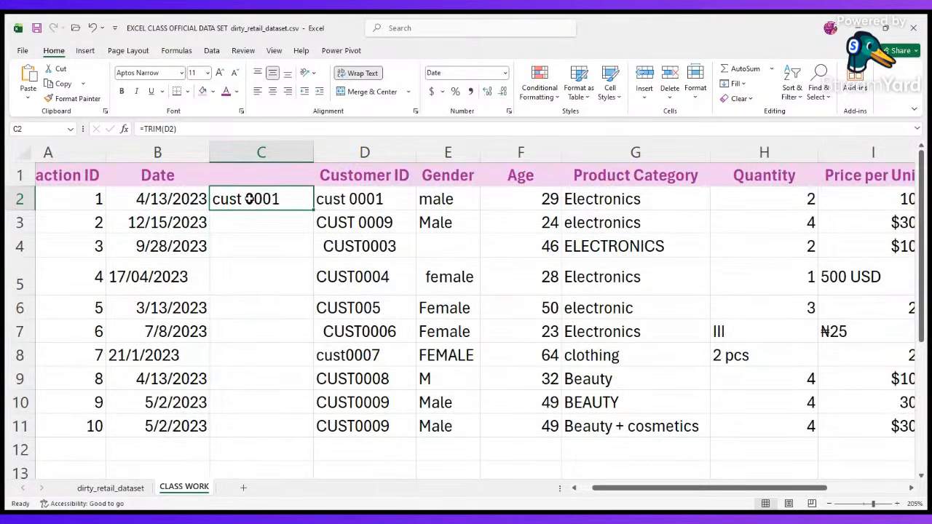
double_click(313, 210)
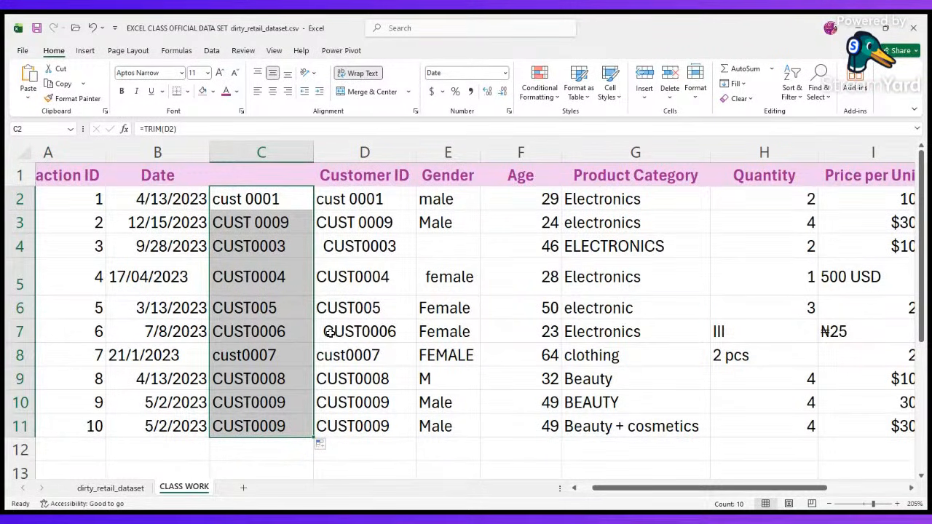
- Compare the trimmed customer IDs in column C with the originals in column D, checking rows 7 and 4
click(297, 329)
click(356, 332)
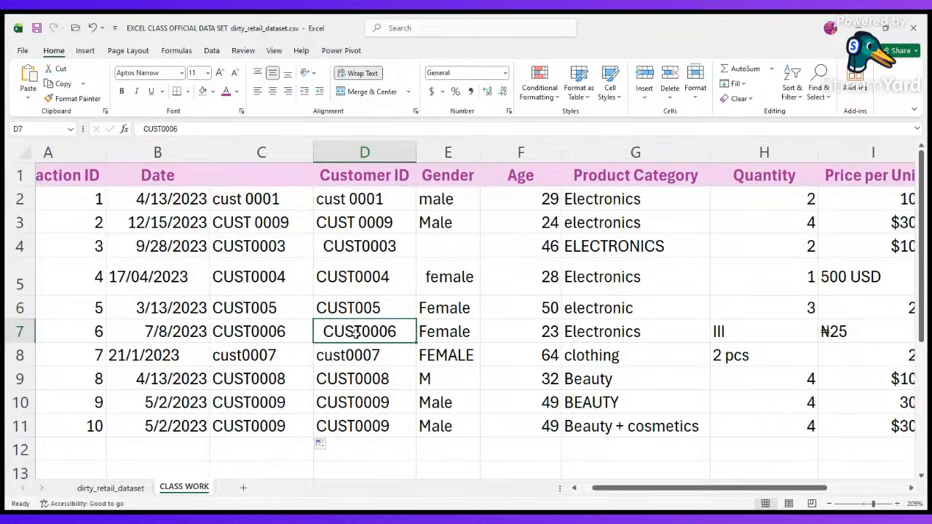
click(285, 328)
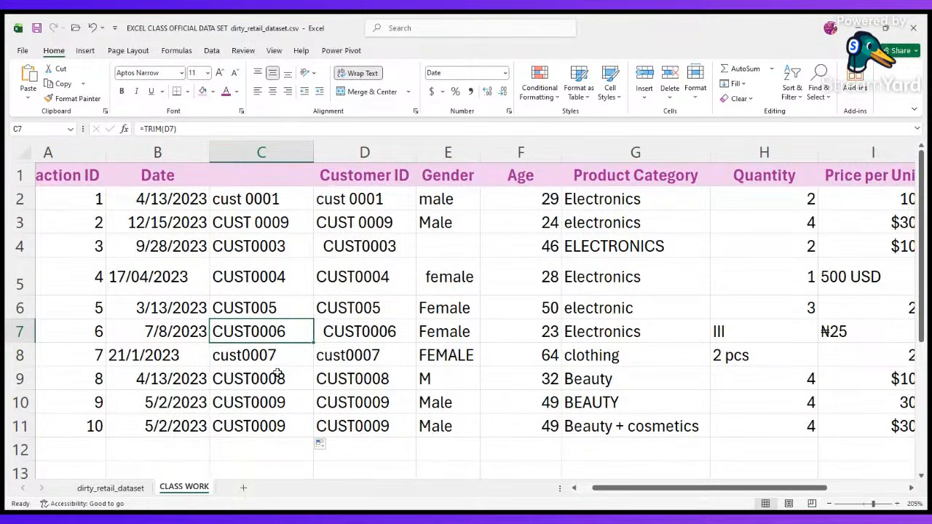
click(346, 244)
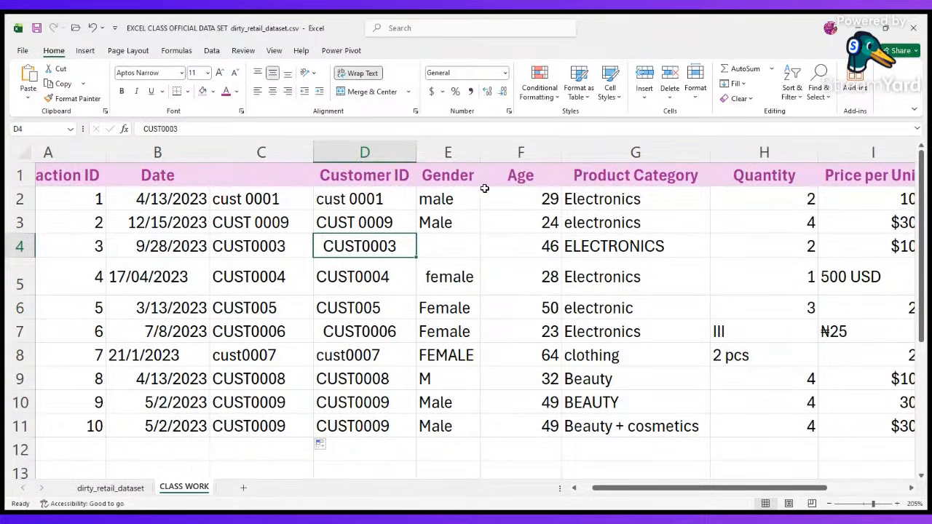
- Insert a stray space before "male" in cell E2 of the Gender column
click(466, 145)
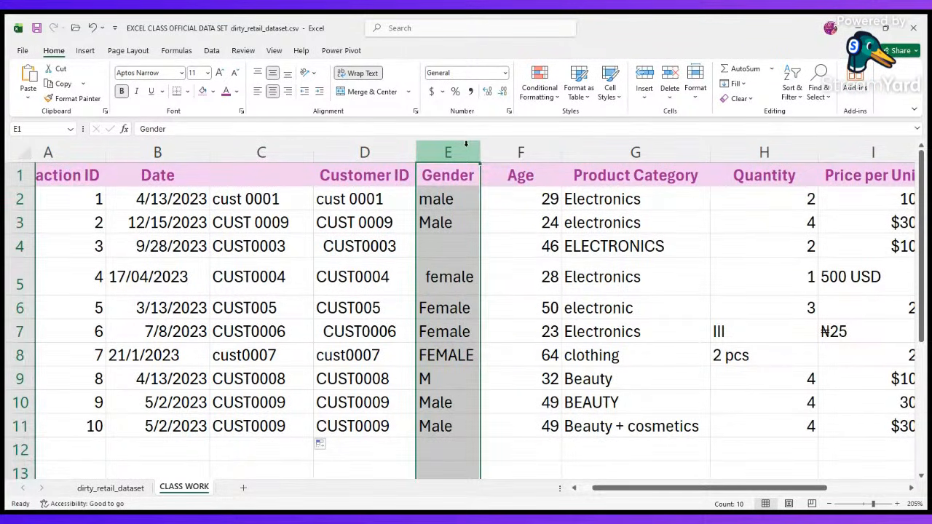
click(444, 334)
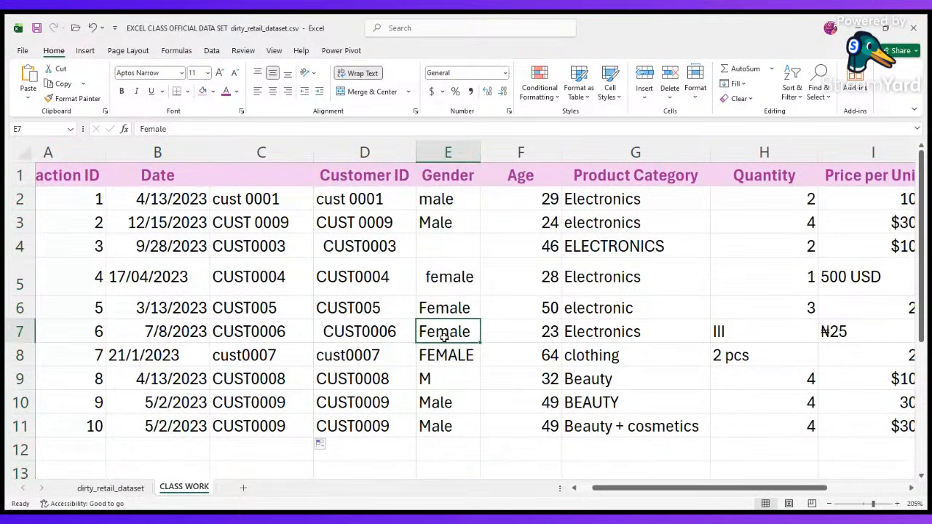
double_click(432, 191)
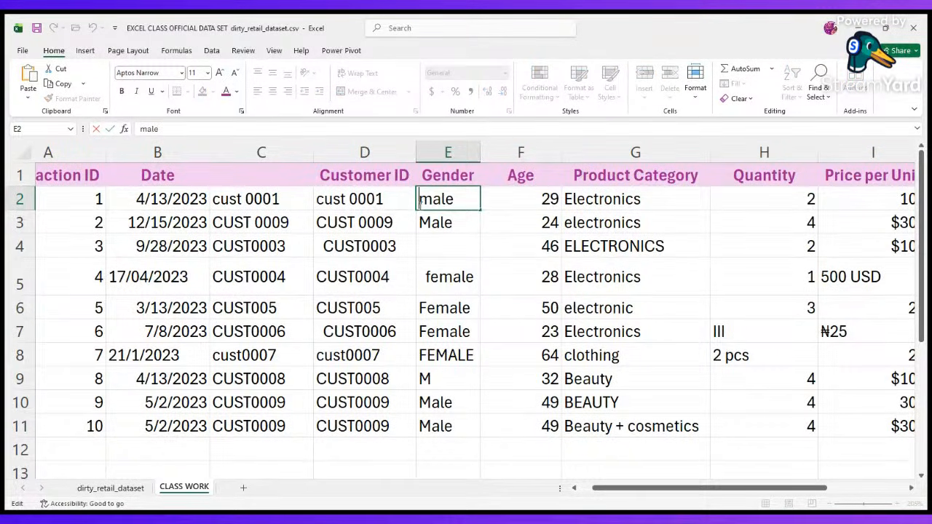
click(516, 260)
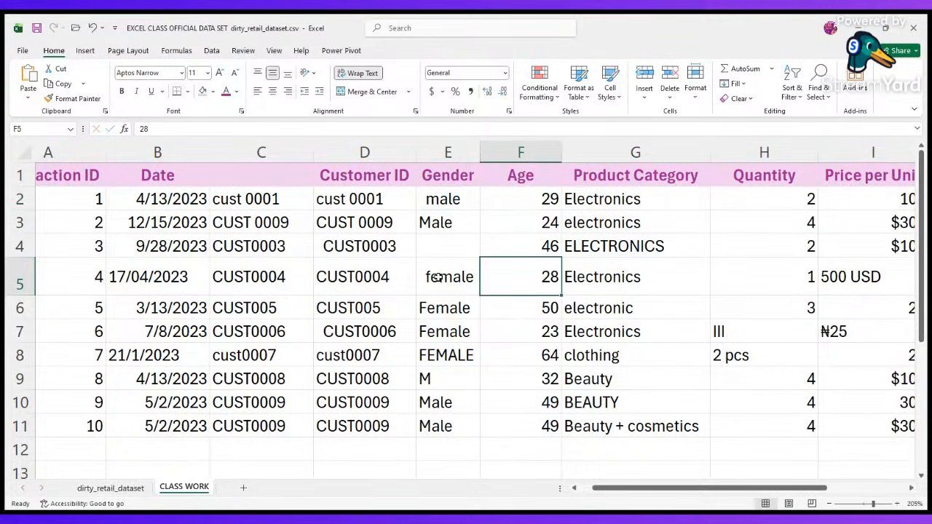
- Insert stray space before "FEMALE" in cell E8 of the Gender column
click(455, 332)
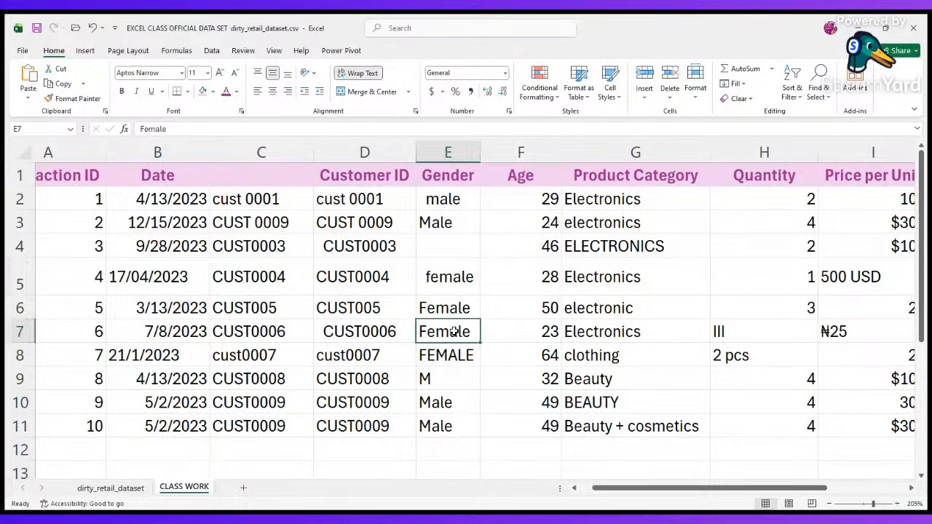
double_click(455, 332)
click(473, 332)
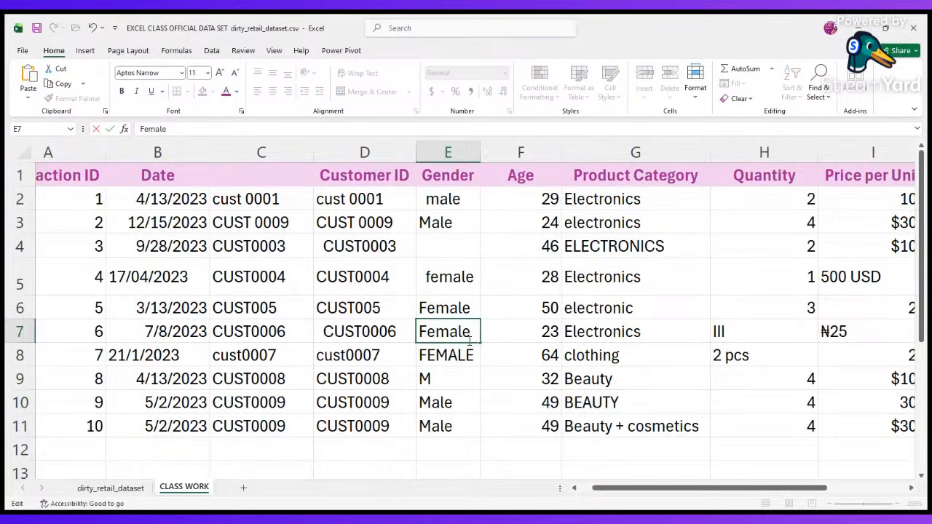
click(461, 362)
double_click(426, 355)
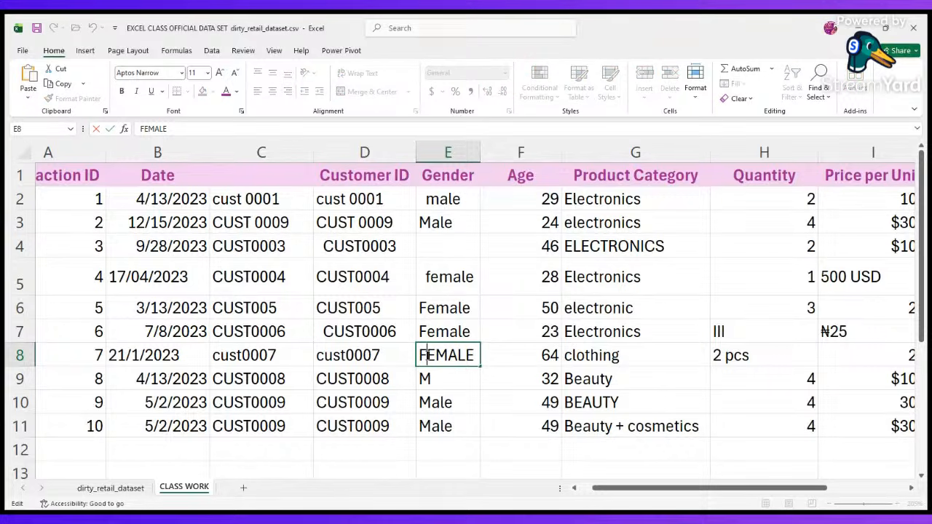
key(alt+Return)
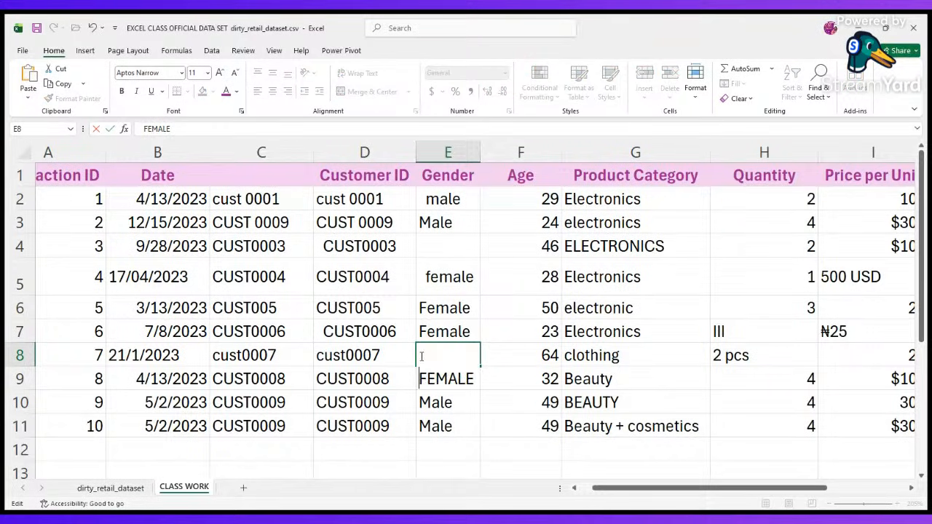
click(474, 310)
- Reduce the height of row 8 and widen the Gender column so its entries fit on one line
drag(25, 390, 23, 378)
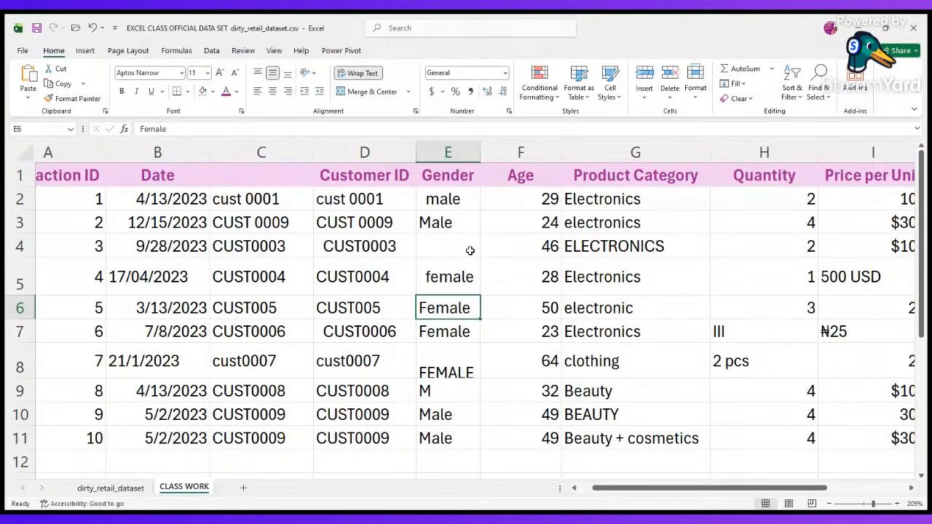
drag(476, 155, 505, 153)
click(496, 291)
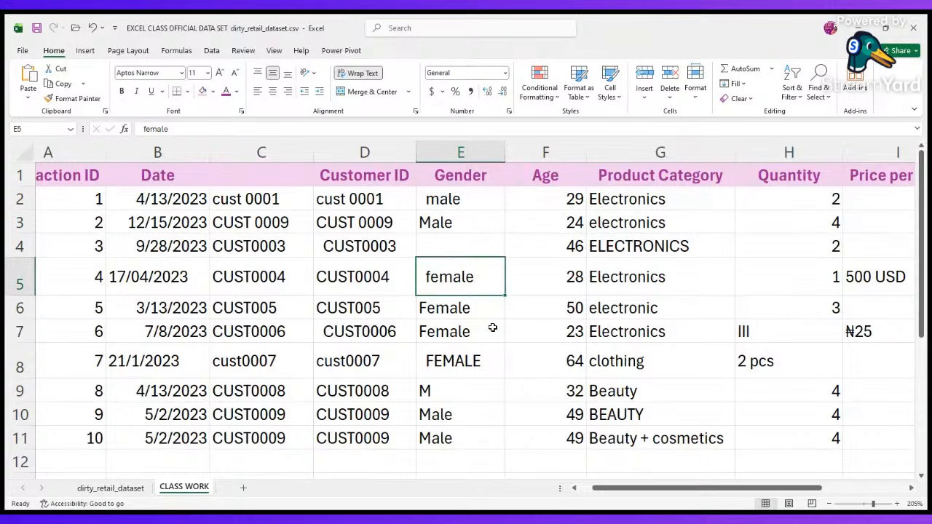
- Insert an empty column before Age, enter =TRIM(E2) in F2 and fill the formula down to row 11
click(565, 147)
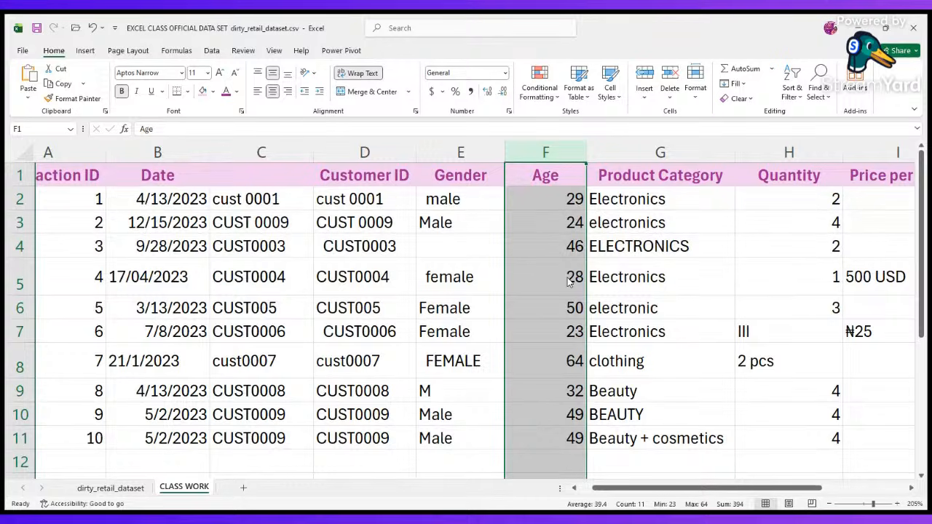
key(ctrl+shift+plus)
click(583, 193)
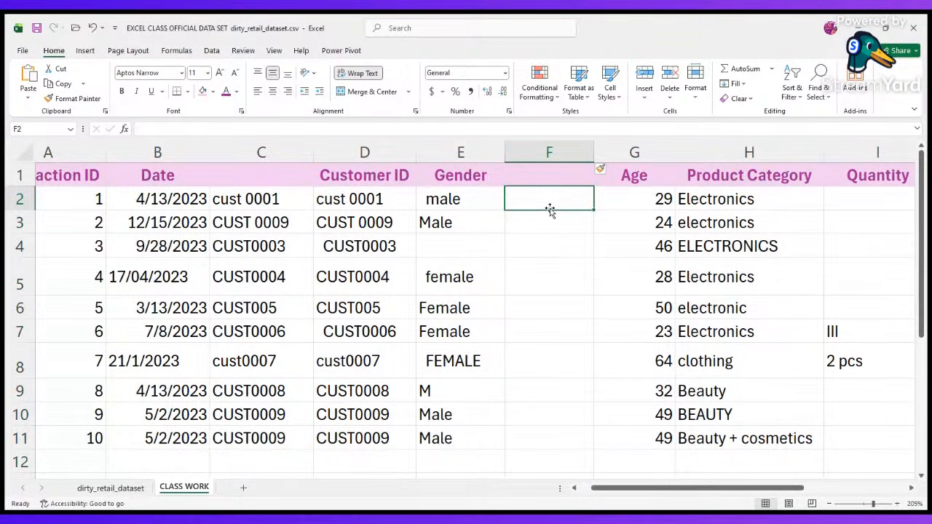
text(=)
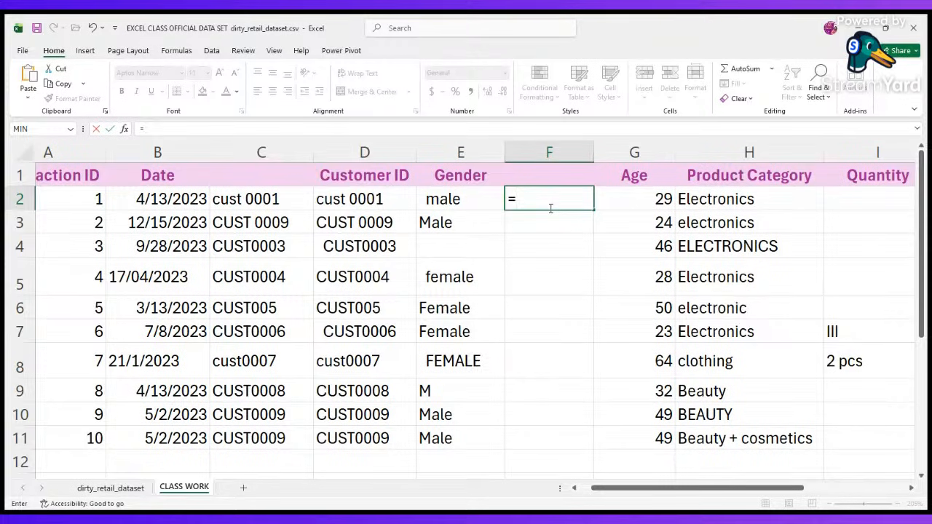
text(trim)
key(Tab)
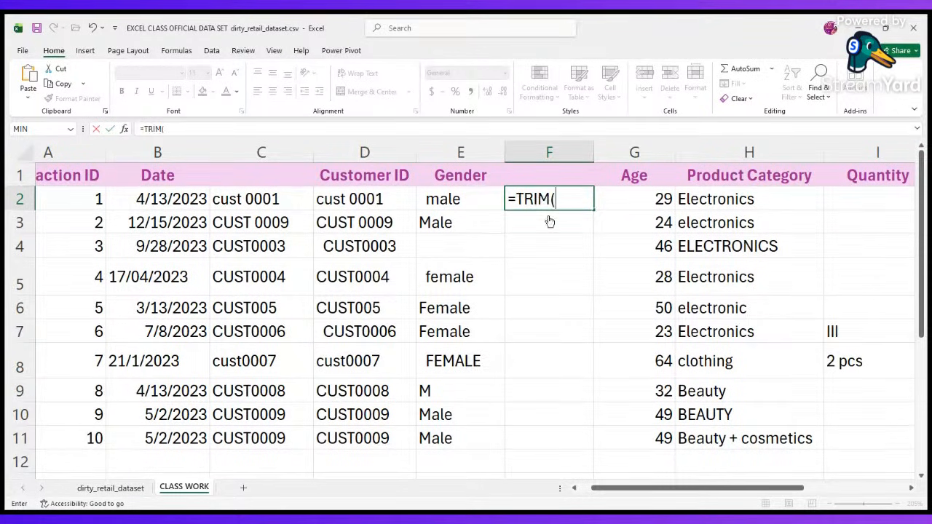
click(460, 200)
key(Return)
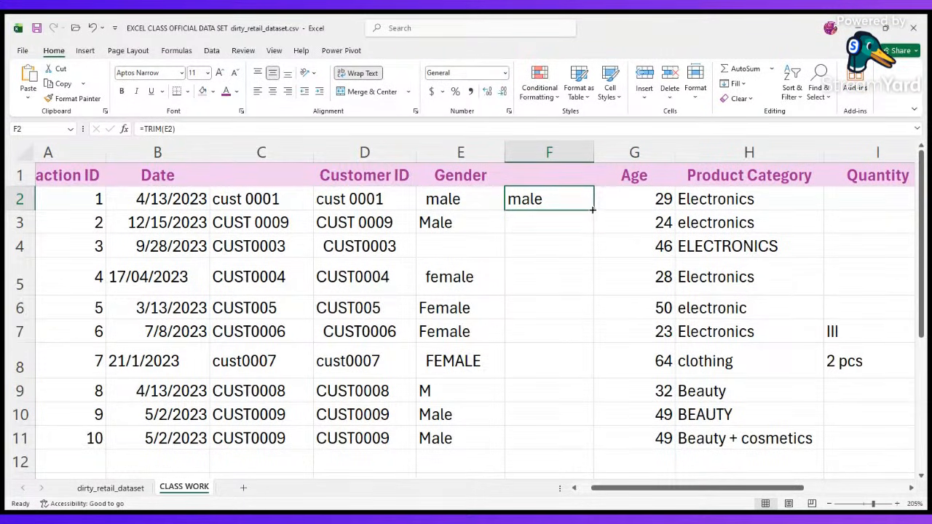
double_click(594, 210)
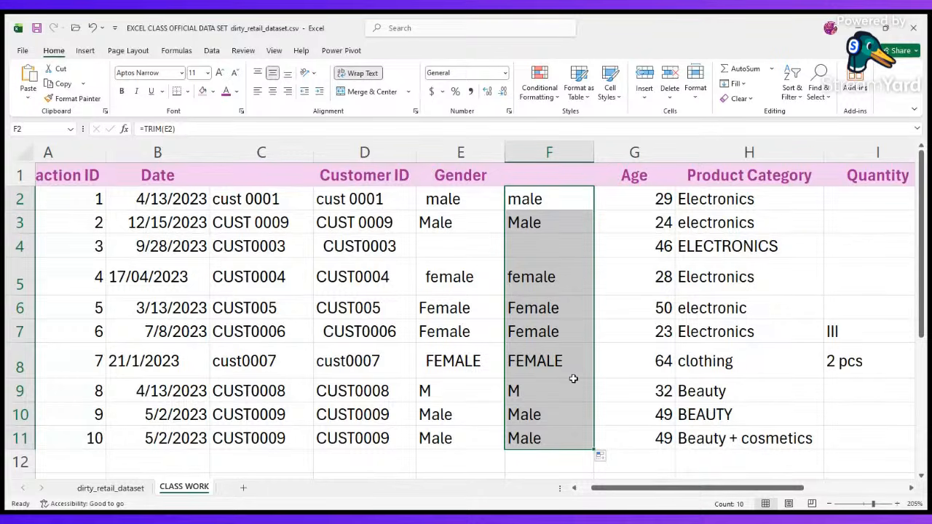
click(638, 384)
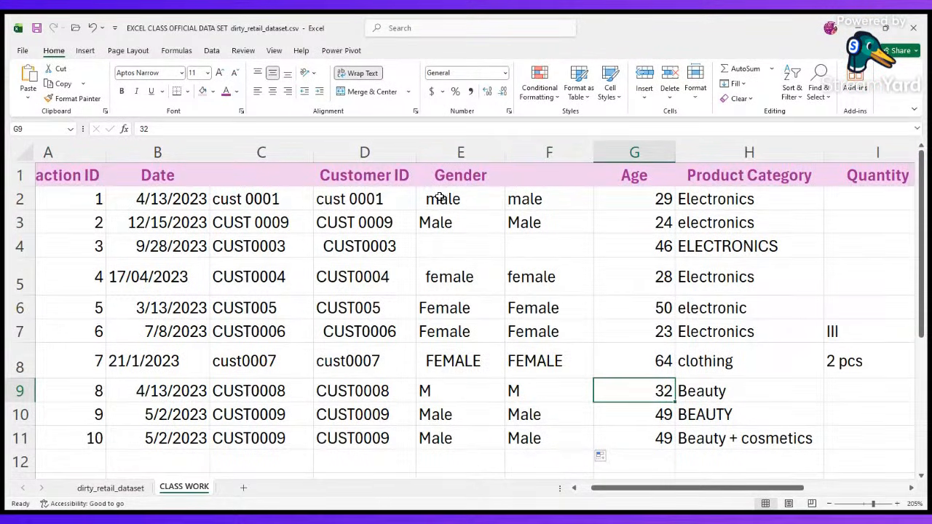
- Delete the original Customer ID column D, leaving the TRIM helper column C in place
click(359, 202)
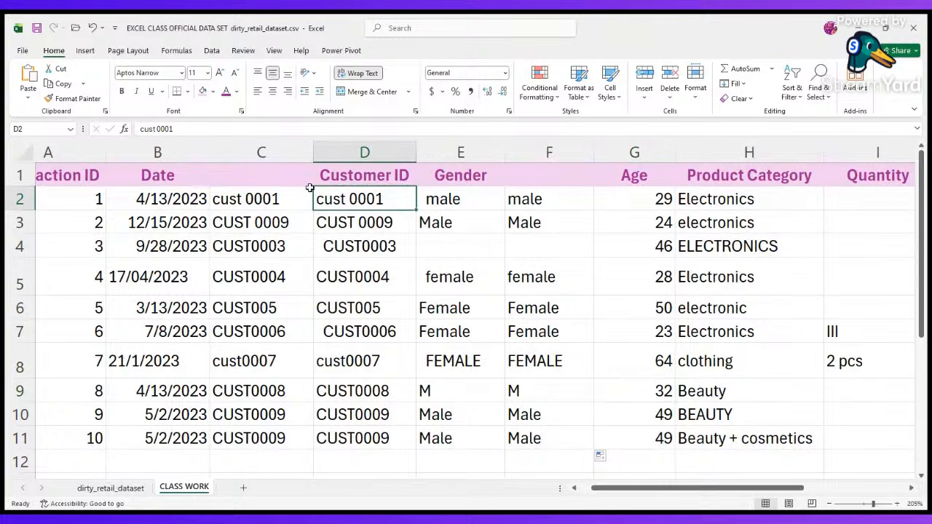
click(271, 245)
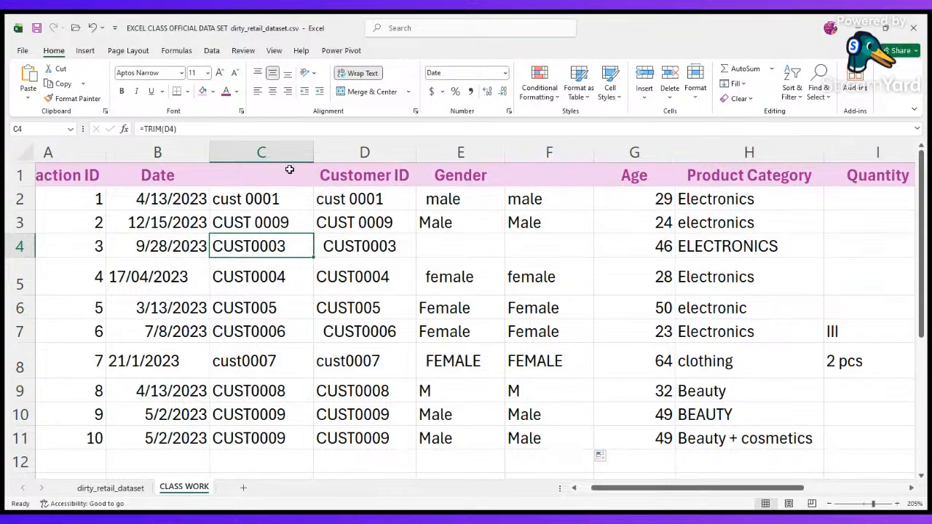
click(367, 199)
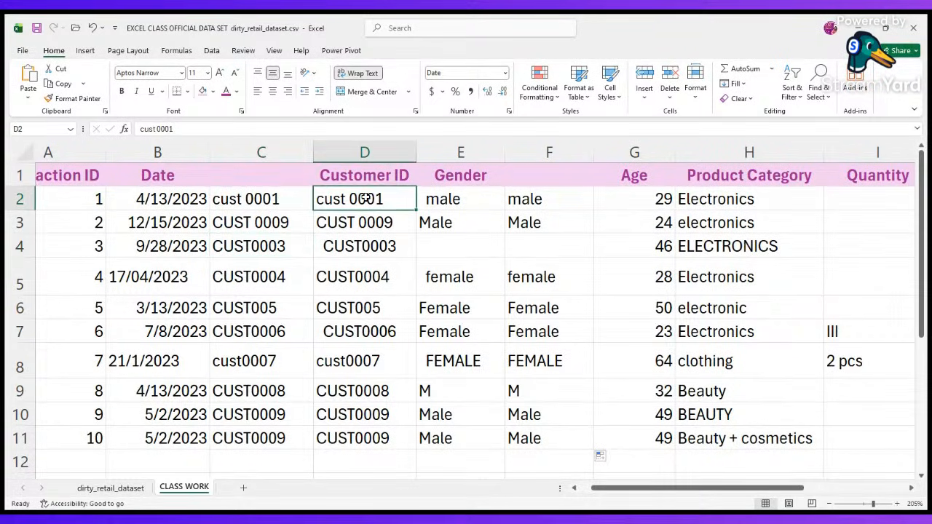
click(365, 153)
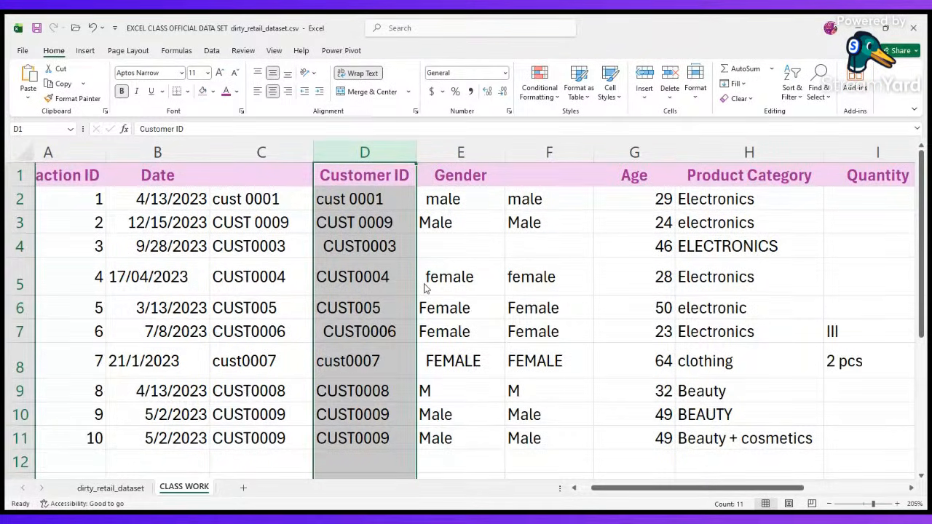
key(ctrl+minus)
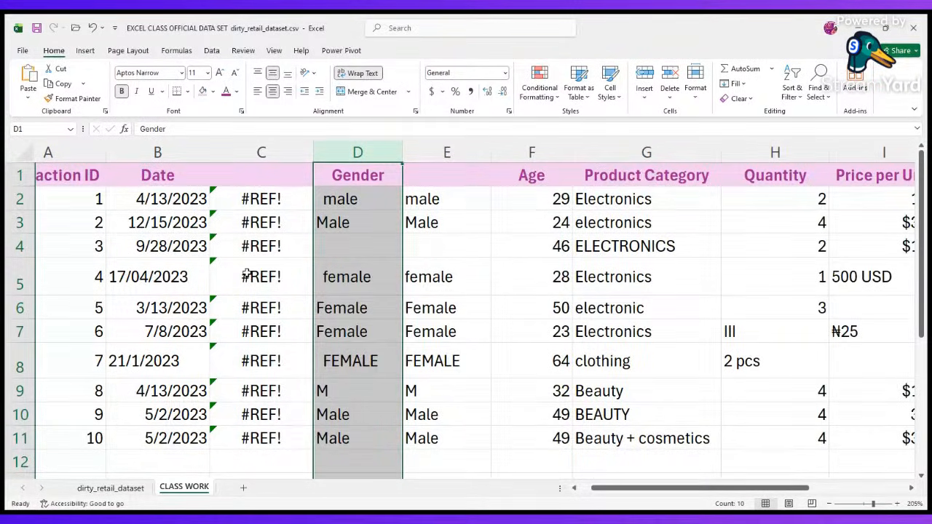
- Repair the broken formula in C2 so that it reads =TRIM(D2), referencing the Gender column
scroll(247, 273, up, 5)
scroll(247, 274, down, 5)
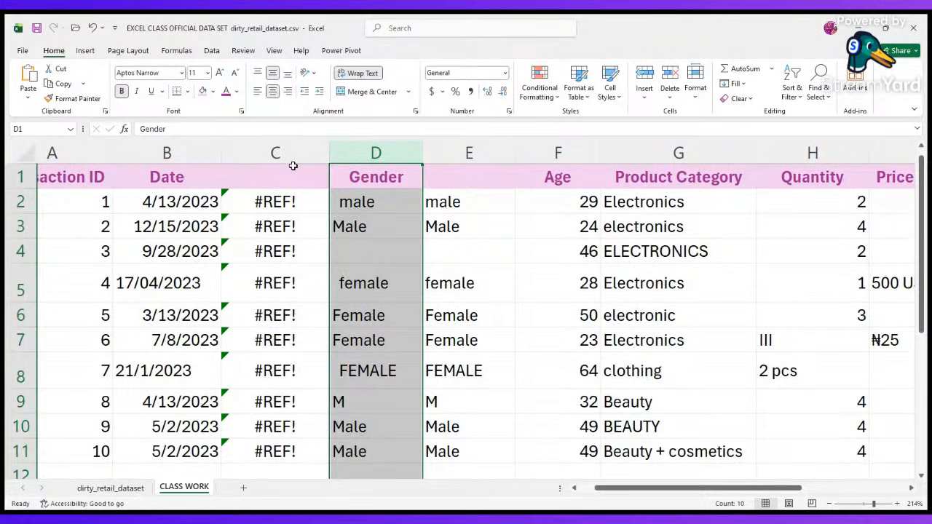
scroll(293, 166, down, 1)
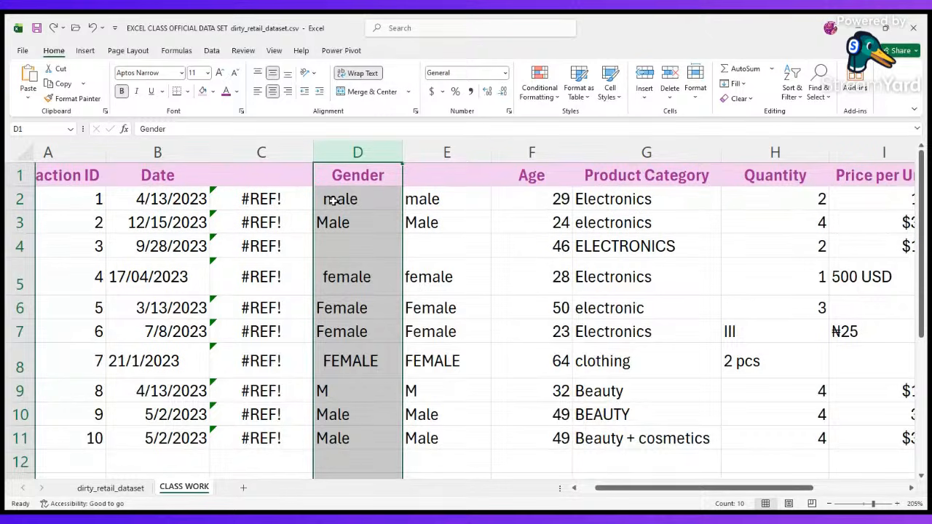
click(294, 209)
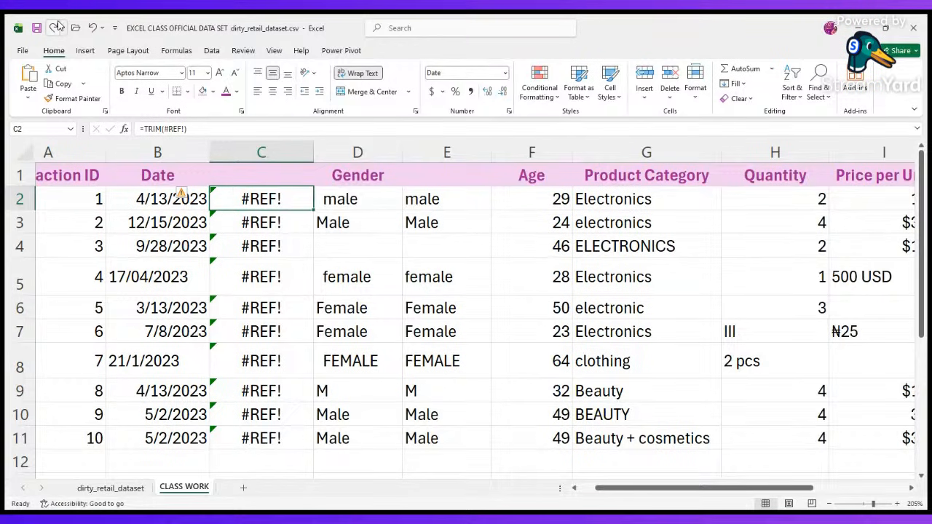
scroll(58, 26, up, 1)
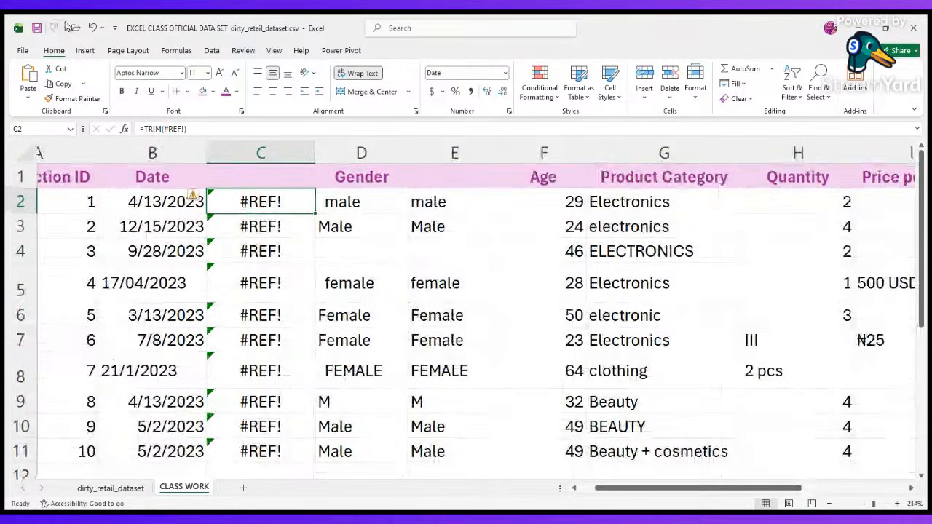
double_click(280, 203)
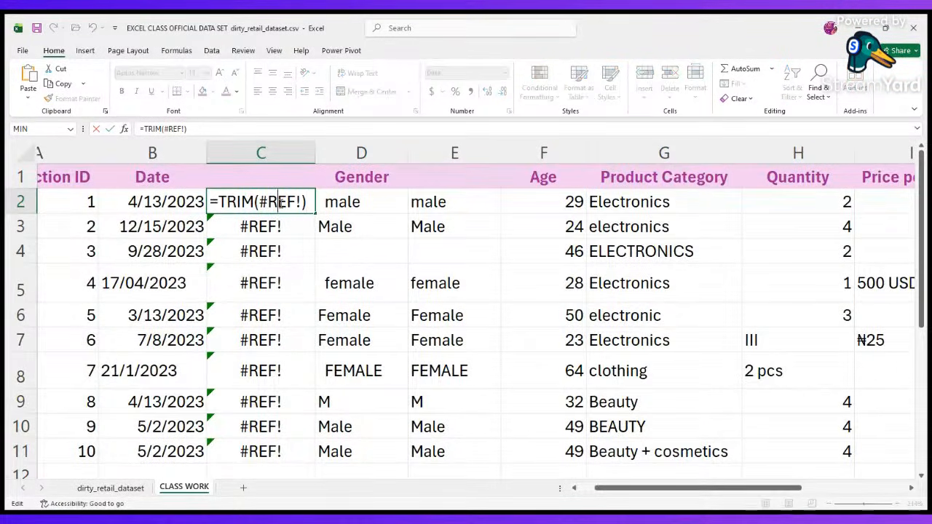
drag(257, 202, 303, 202)
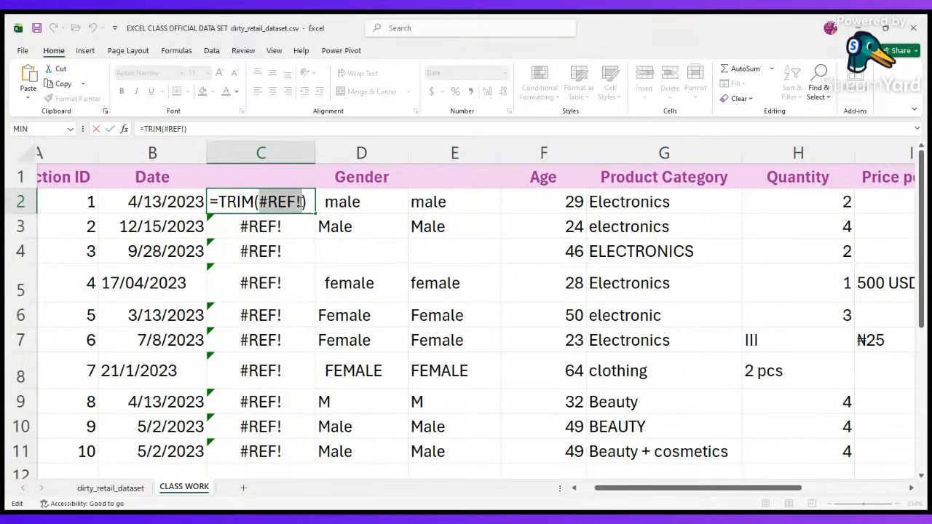
click(355, 206)
key(Return)
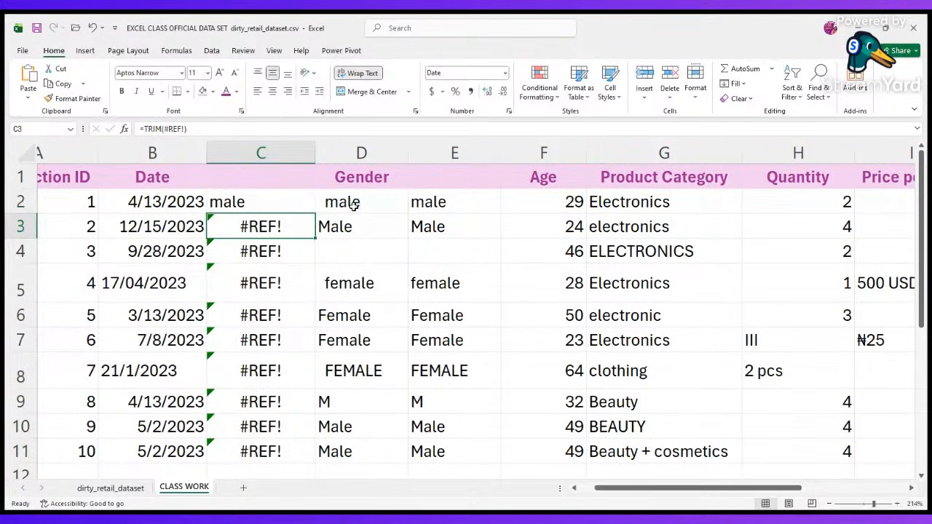
- Fill the TRIM formula from C2 down through C11
click(236, 202)
double_click(315, 214)
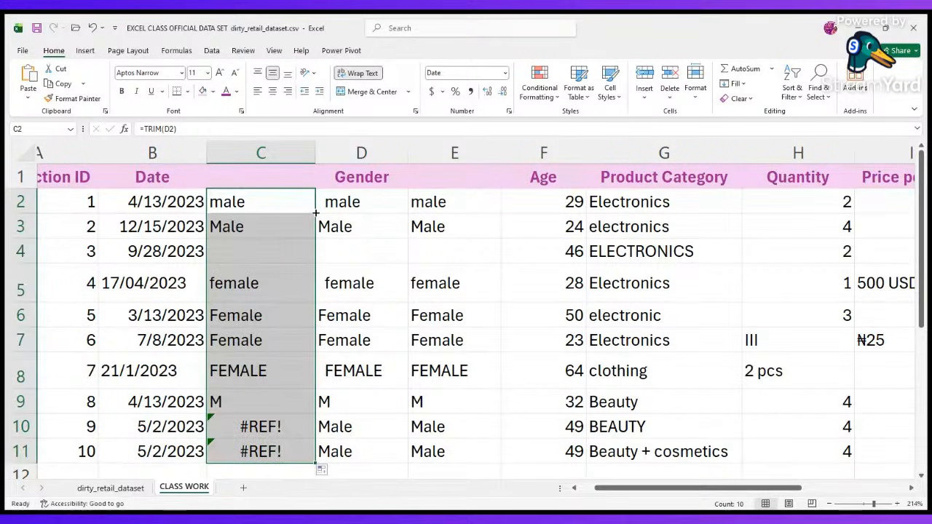
scroll(299, 174, down, 1)
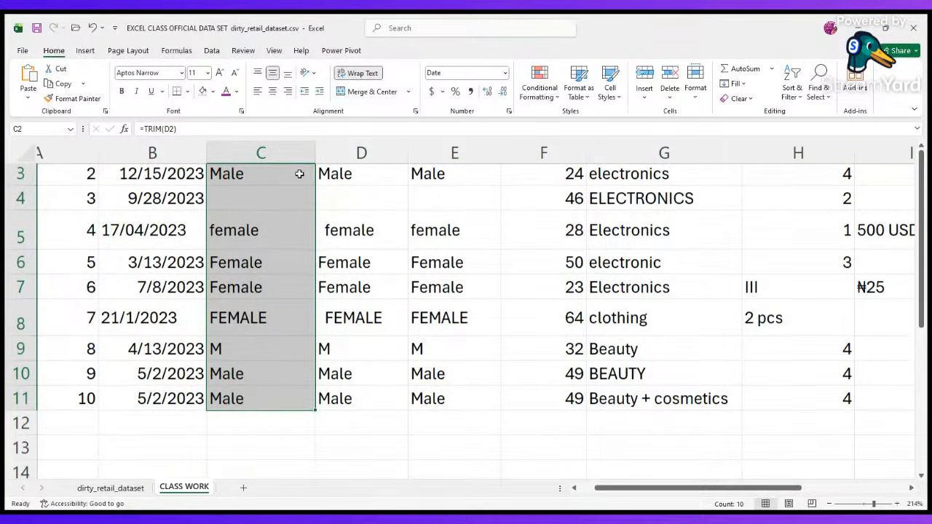
scroll(299, 174, up, 1)
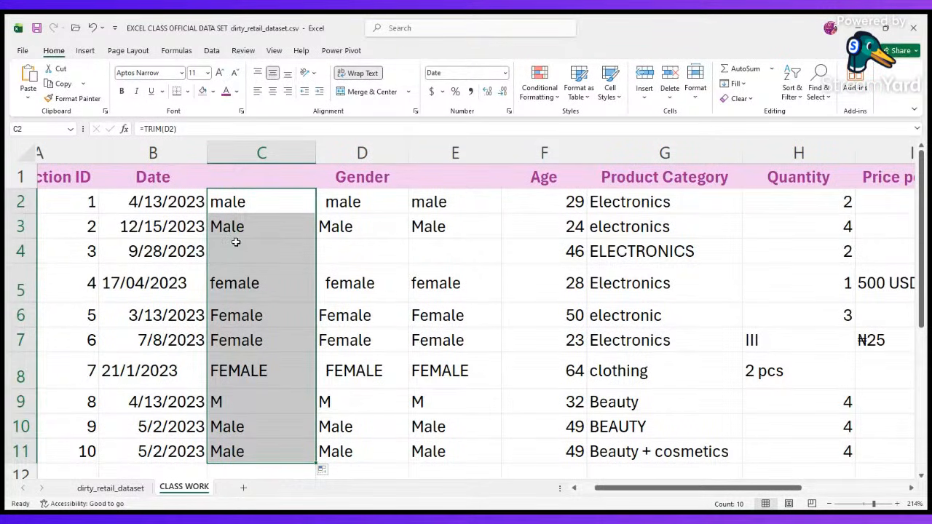
- Check the TRIM formulas in C2 and C3, and copy the trimmed gender entries in C2:C11
click(247, 215)
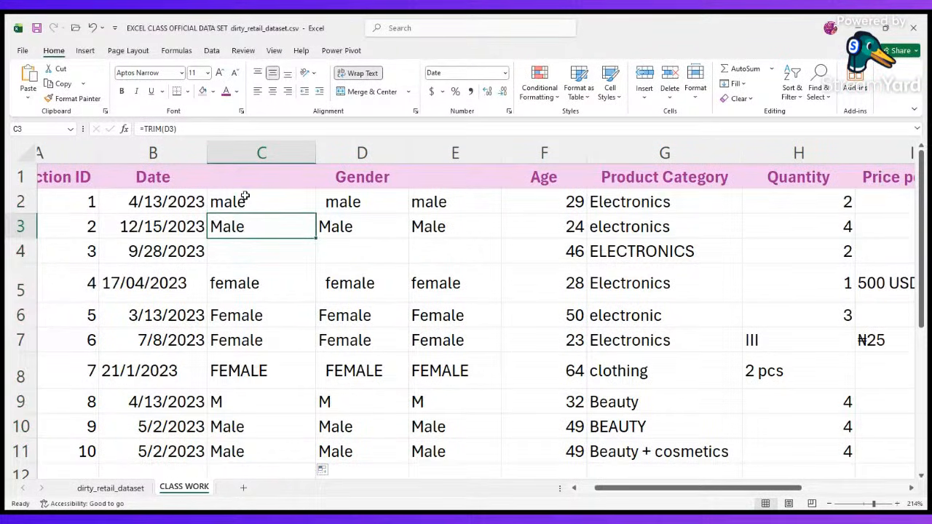
click(245, 198)
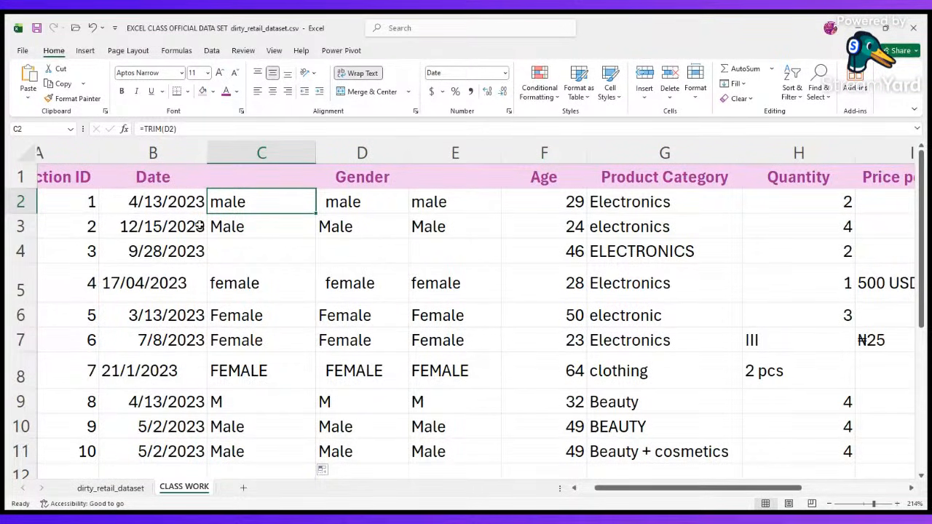
click(276, 218)
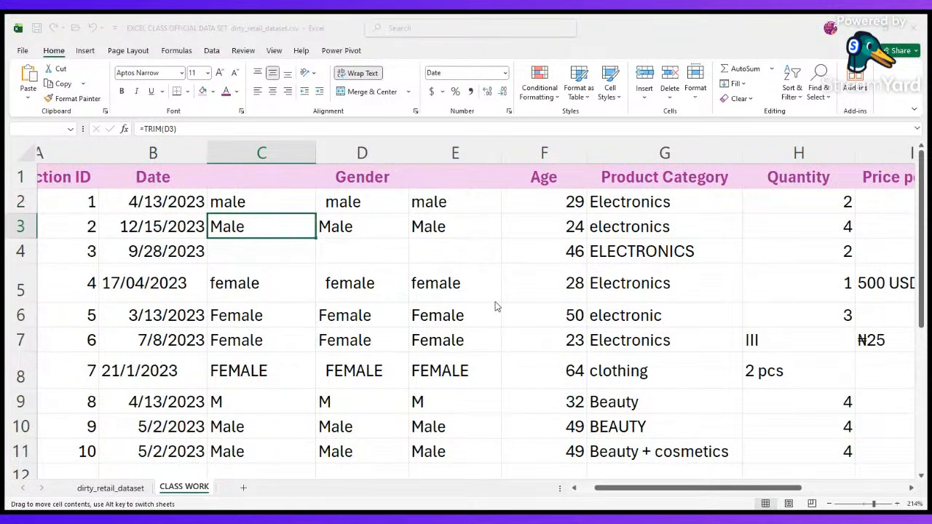
click(303, 202)
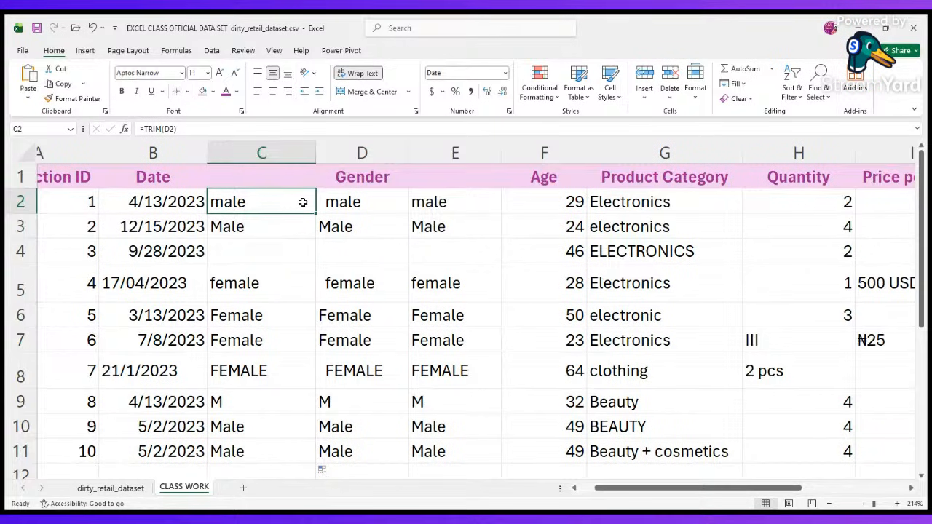
key(ctrl+shift+Down)
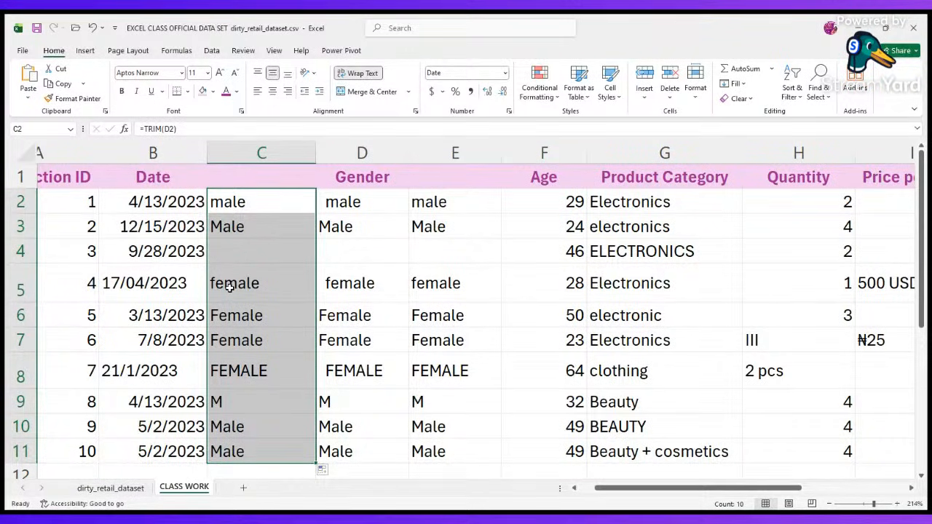
key(ctrl+c)
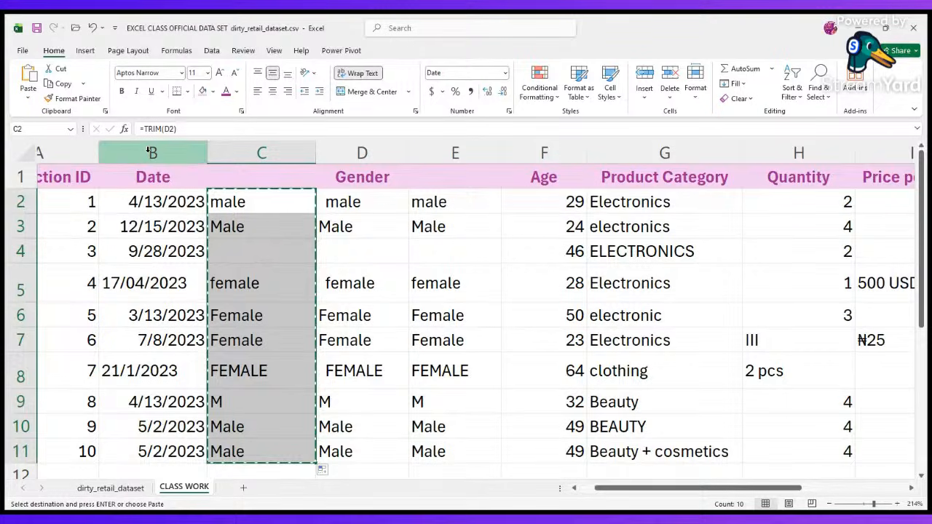
- Paste the copied entries as values only over the Gender data in D2:D11, and compare the results with column C
click(22, 51)
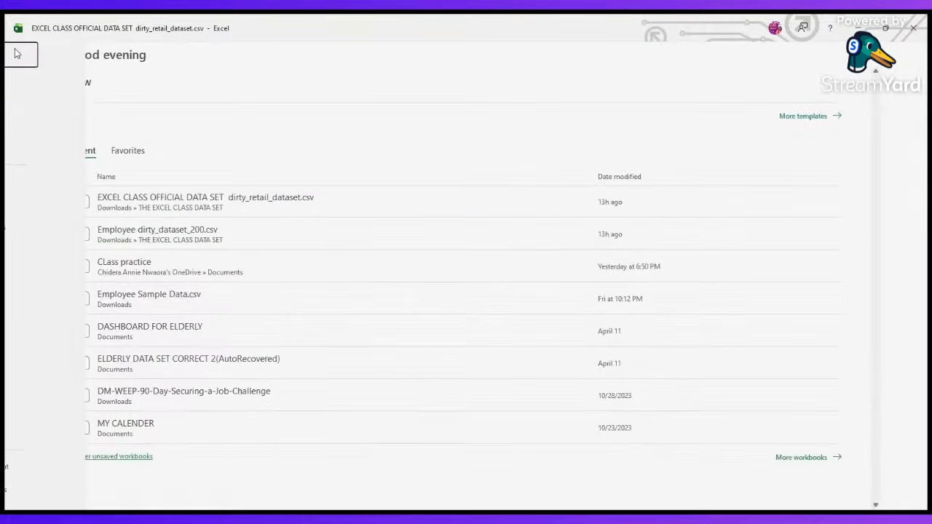
click(17, 53)
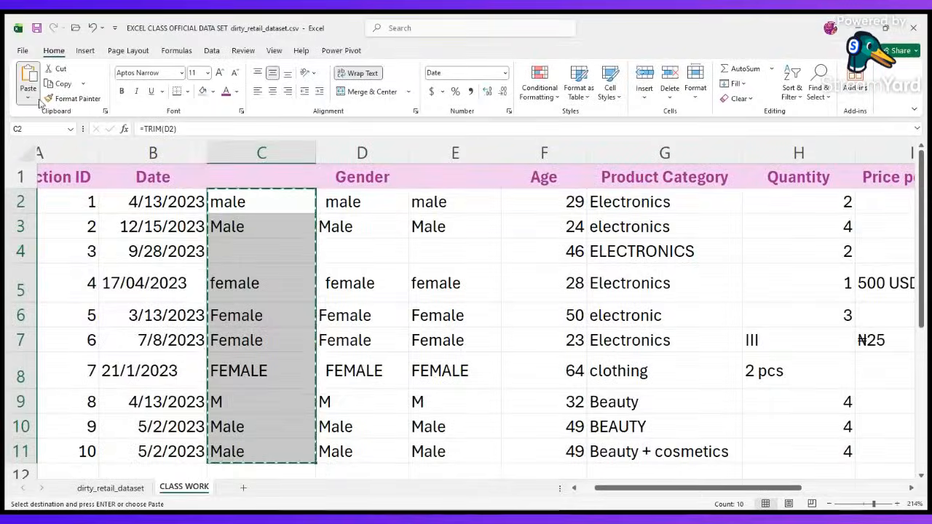
click(372, 204)
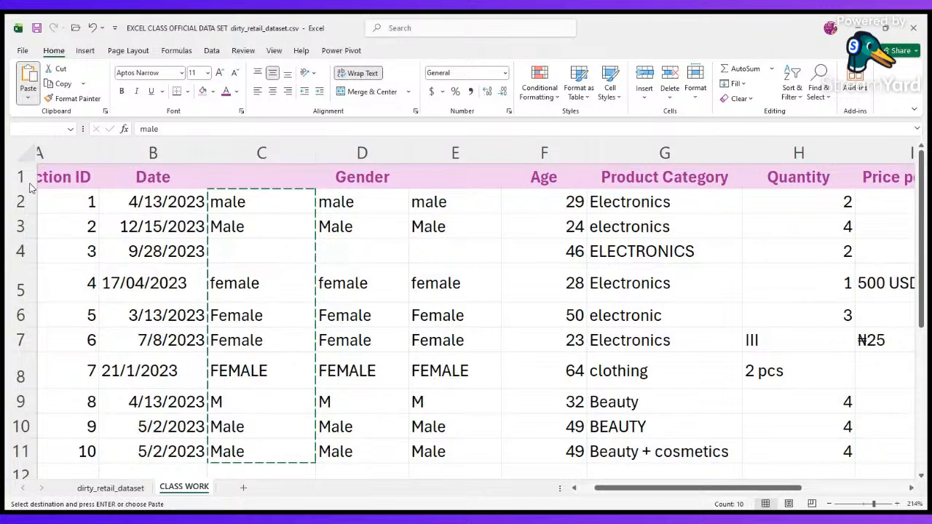
click(352, 200)
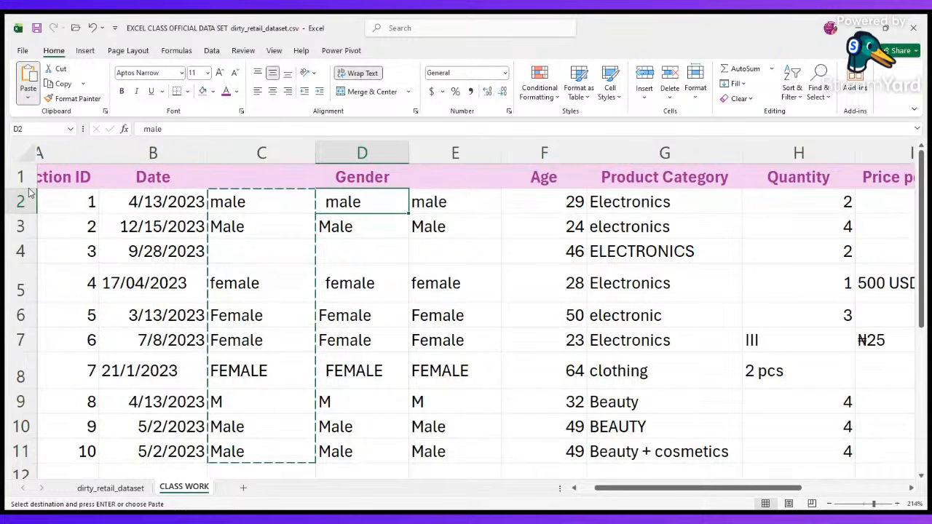
key(ctrl+v)
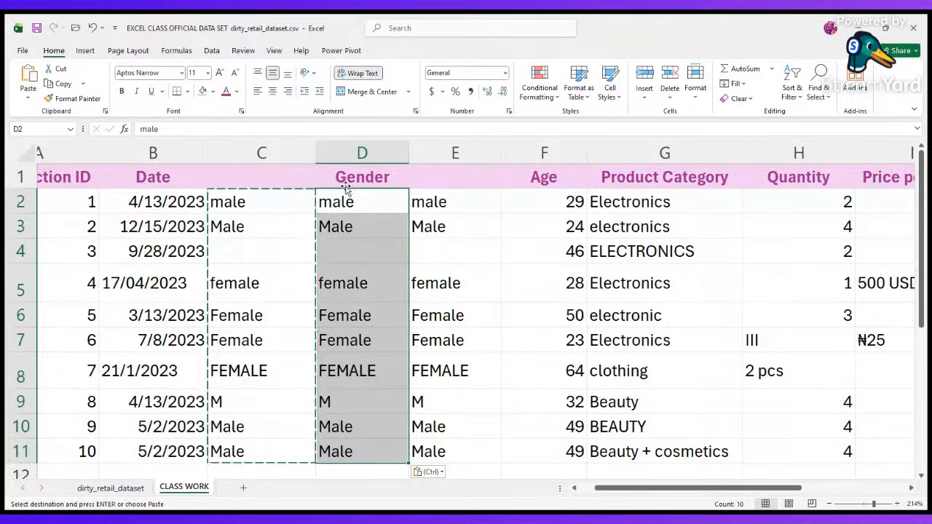
click(365, 220)
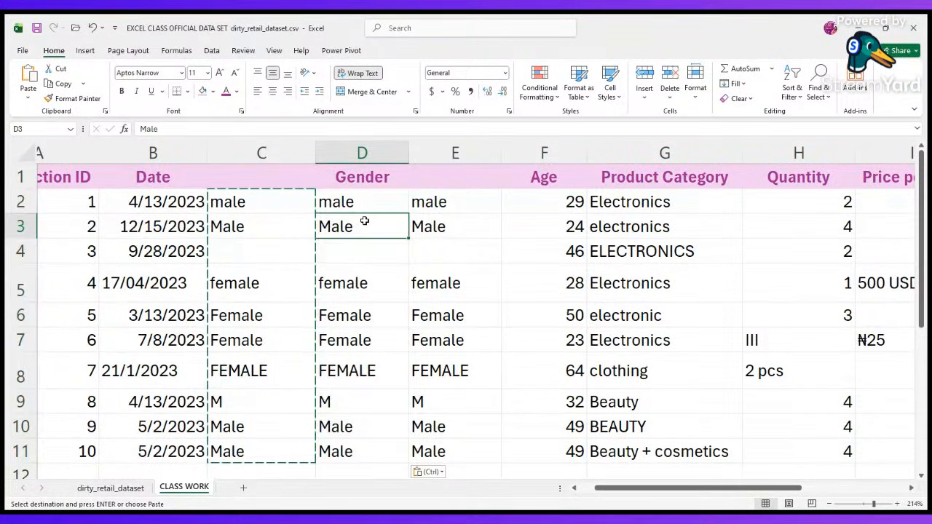
click(273, 196)
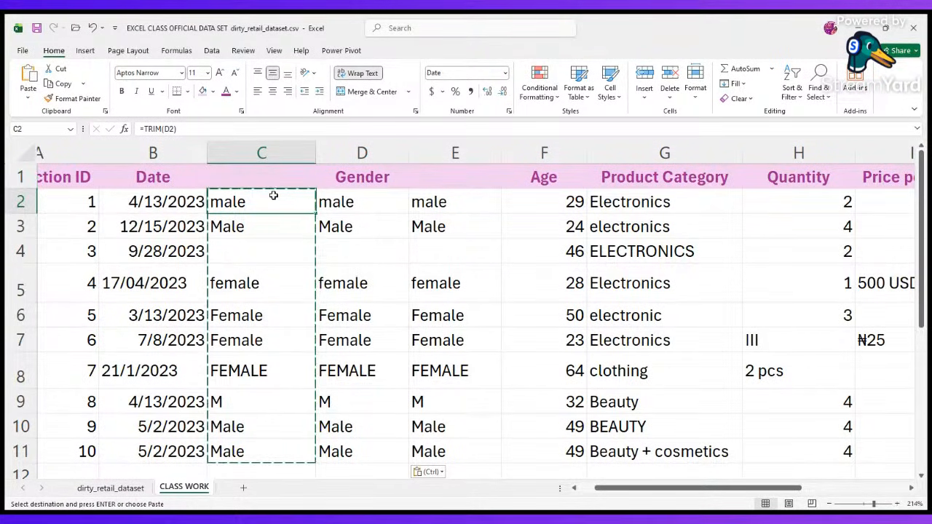
- Inspect the TRIM formula in C2 and compare it with the pasted entry in D2
key(shift+Down)
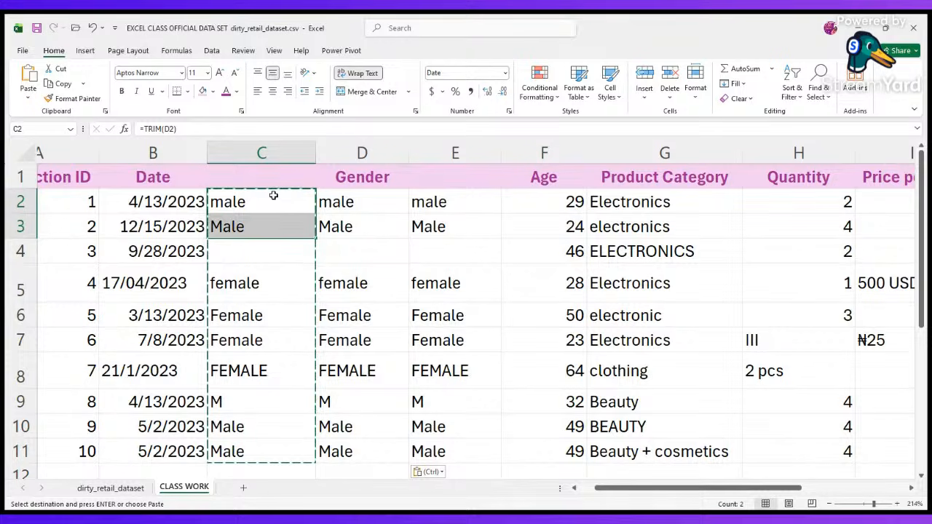
double_click(273, 237)
double_click(266, 209)
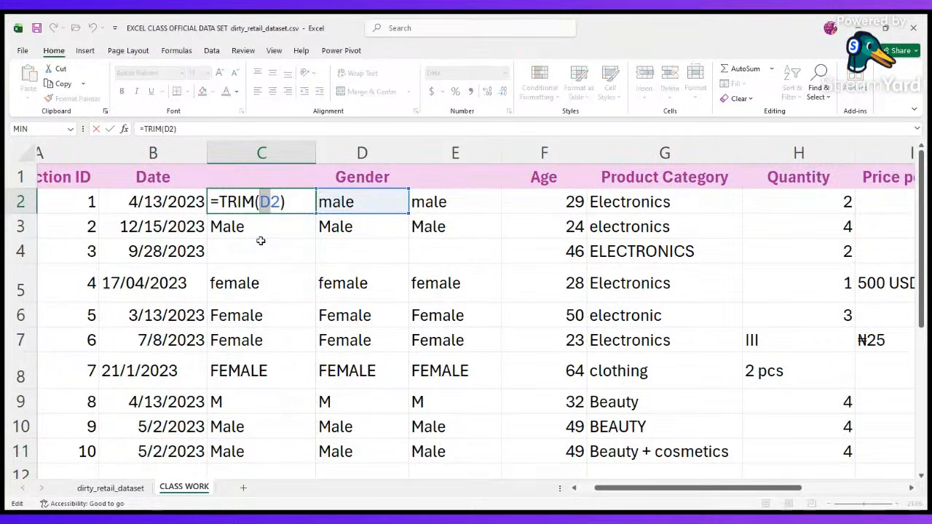
key(Return)
click(348, 204)
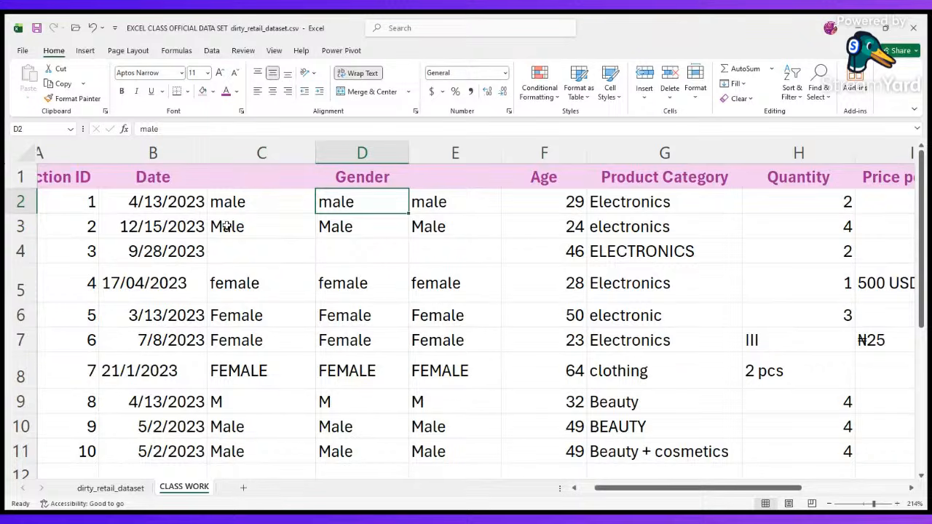
- Copy the trimmed entries in C2:C11 and paste them as values only over the Gender data in D2:D11
drag(228, 207, 235, 456)
key(ctrl+c)
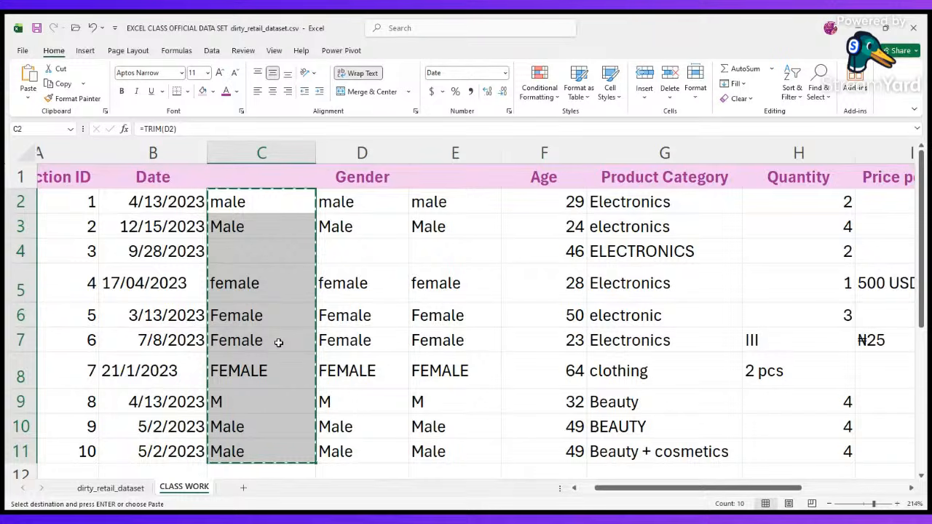
click(364, 204)
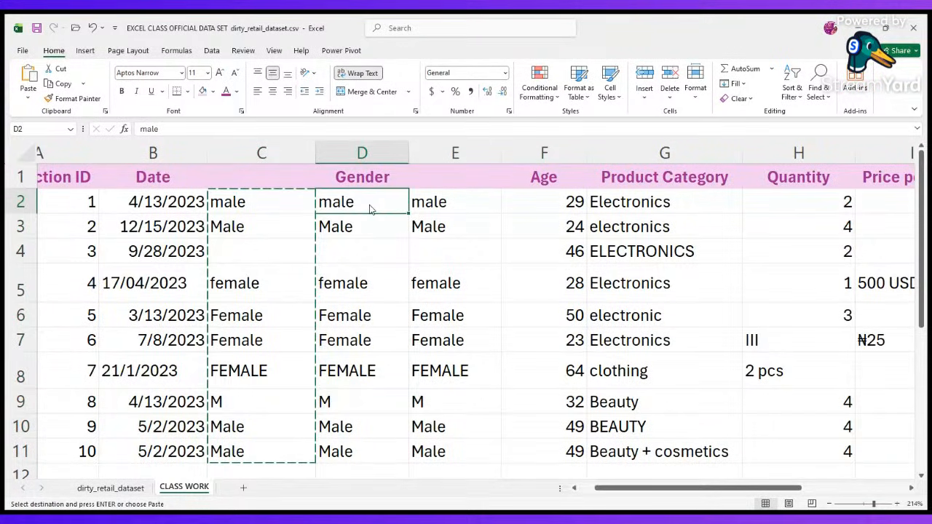
key(ctrl+v)
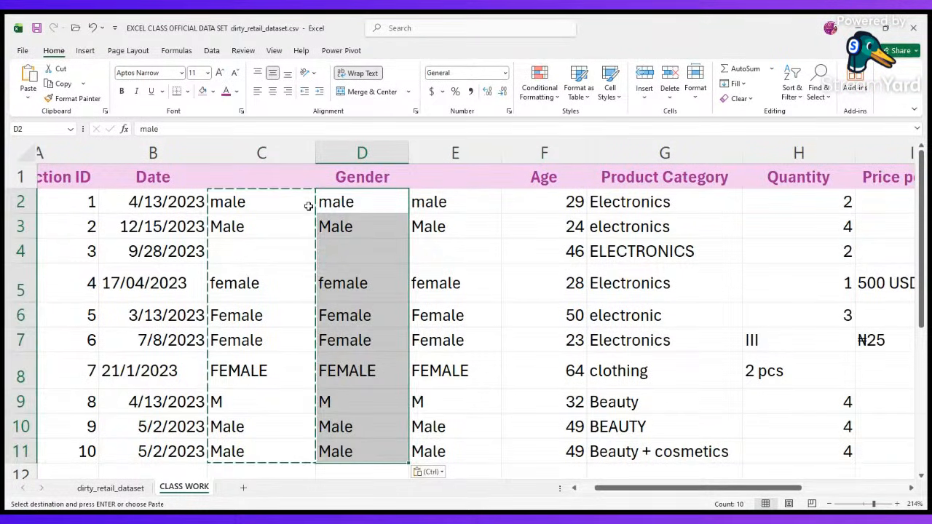
- Clear the TRIM formulas in C2:C11 and delete the emptied helper column C
drag(304, 202, 276, 448)
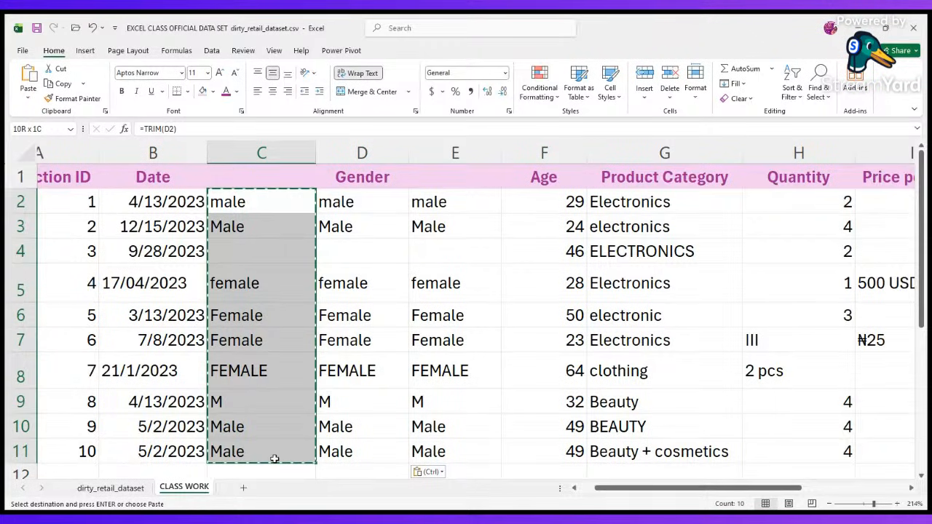
key(Delete)
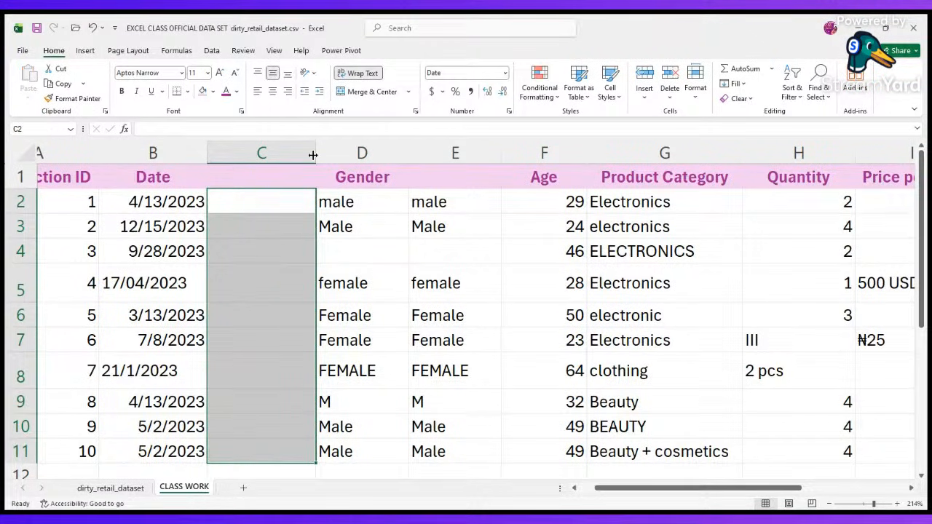
click(298, 152)
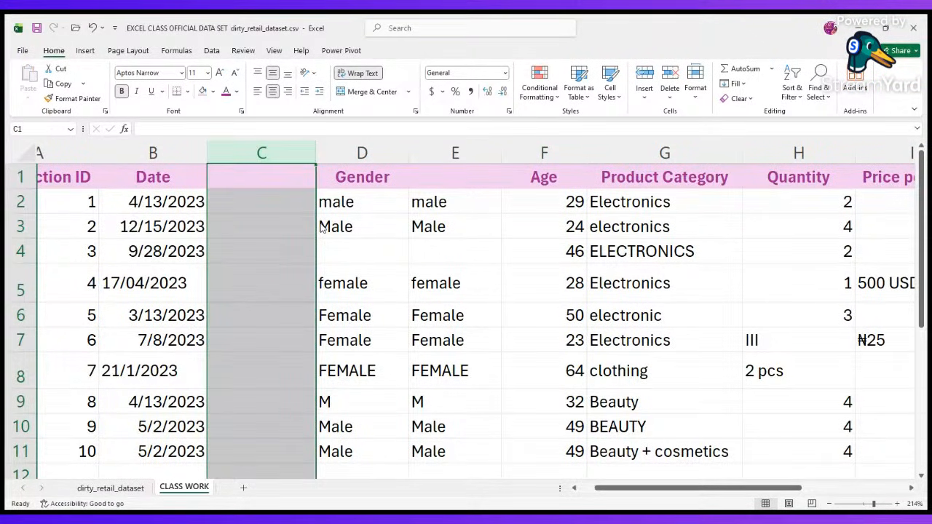
key(ctrl+minus)
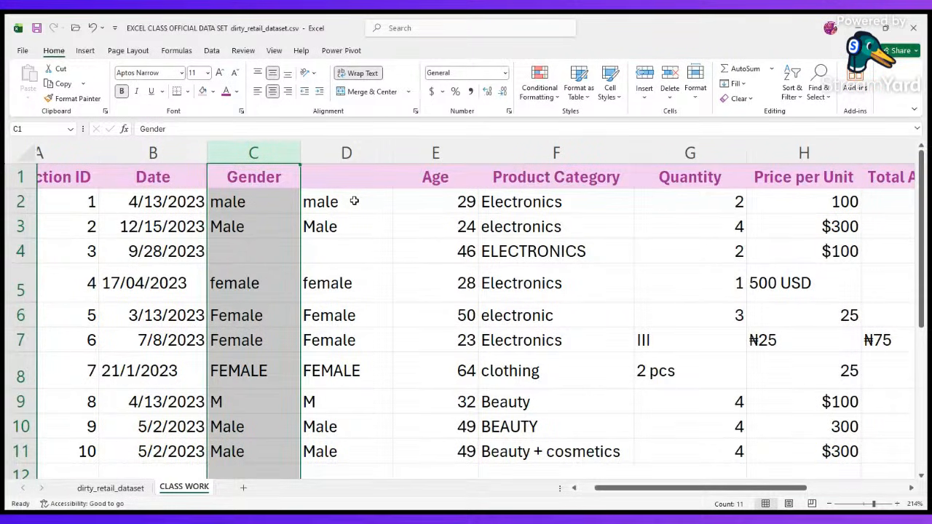
- Check the formula in D2 and delete the remaining TRIM helper column between Gender and Age
scroll(354, 201, left, 3)
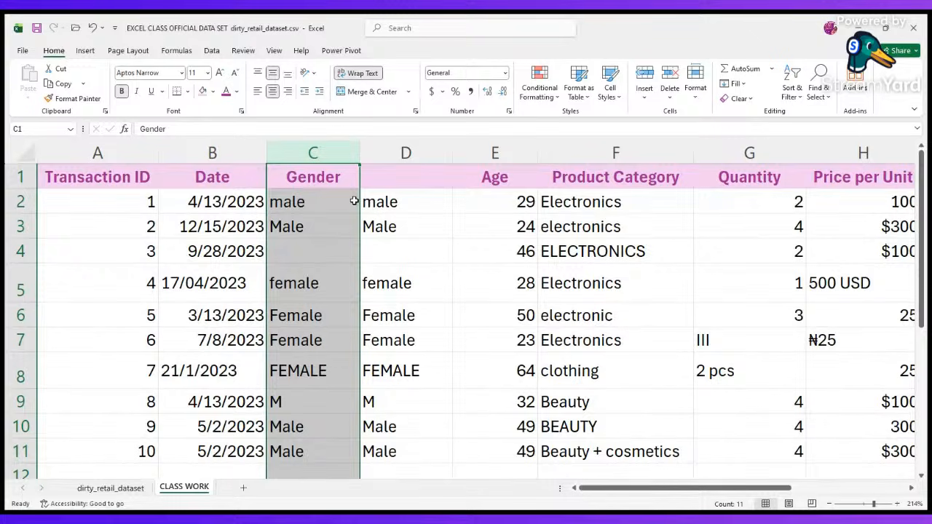
scroll(354, 201, right, 1)
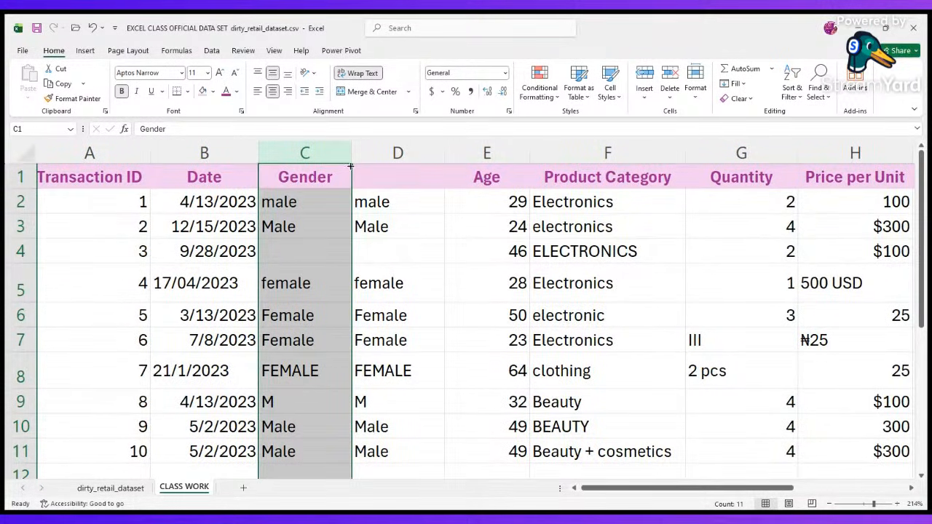
click(388, 199)
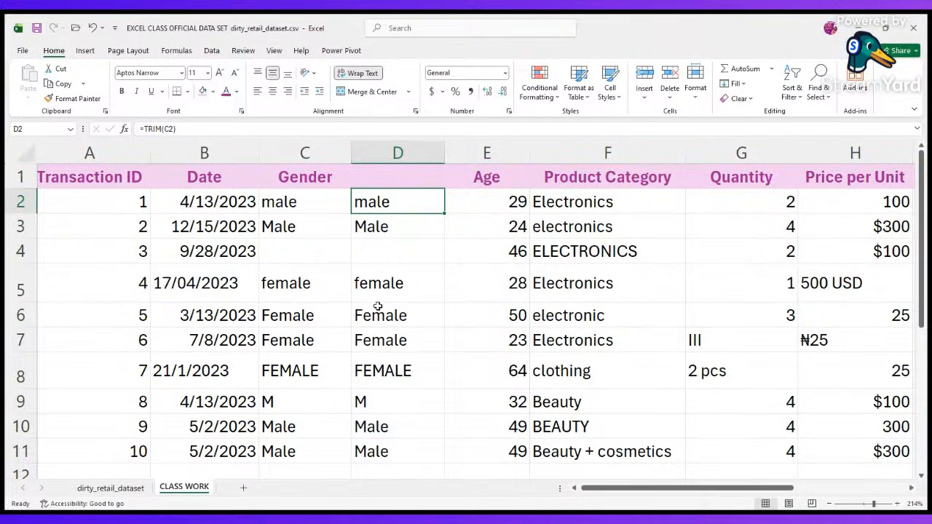
scroll(383, 302, down, 1)
scroll(385, 288, up, 1)
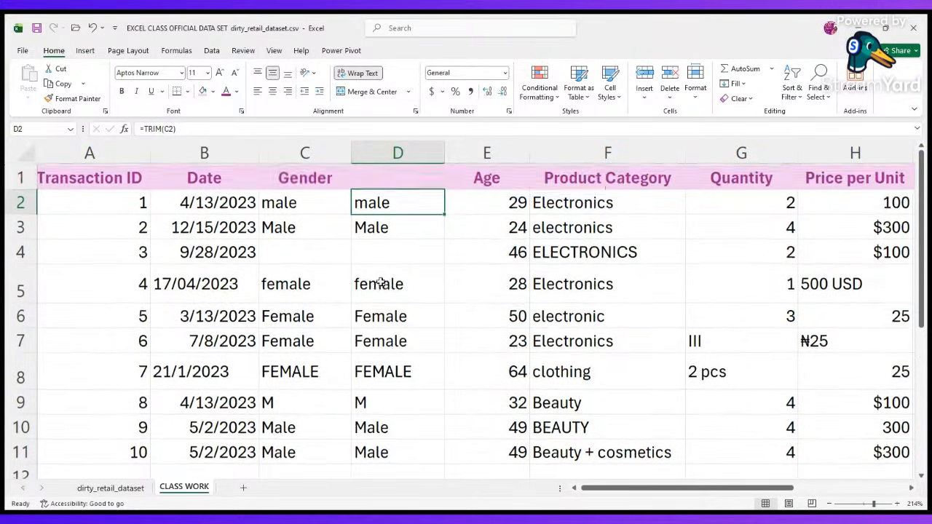
click(401, 151)
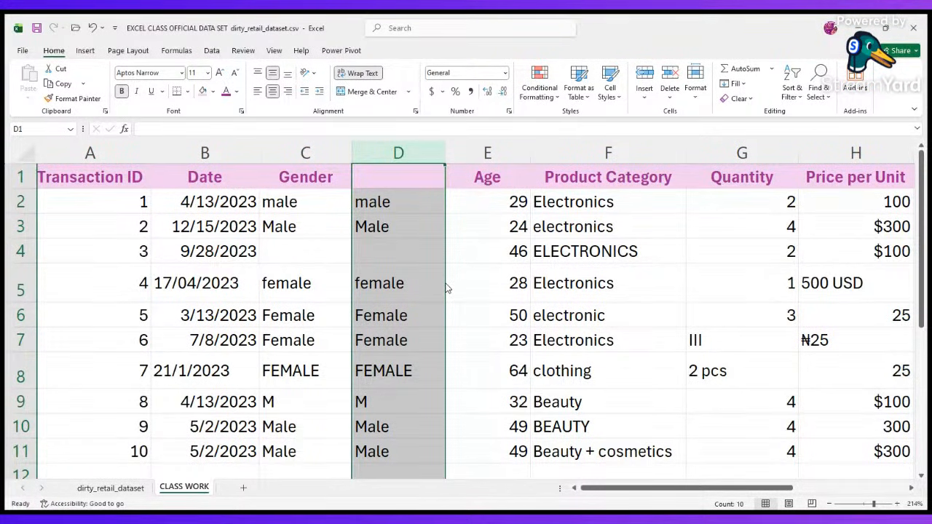
key(ctrl+minus)
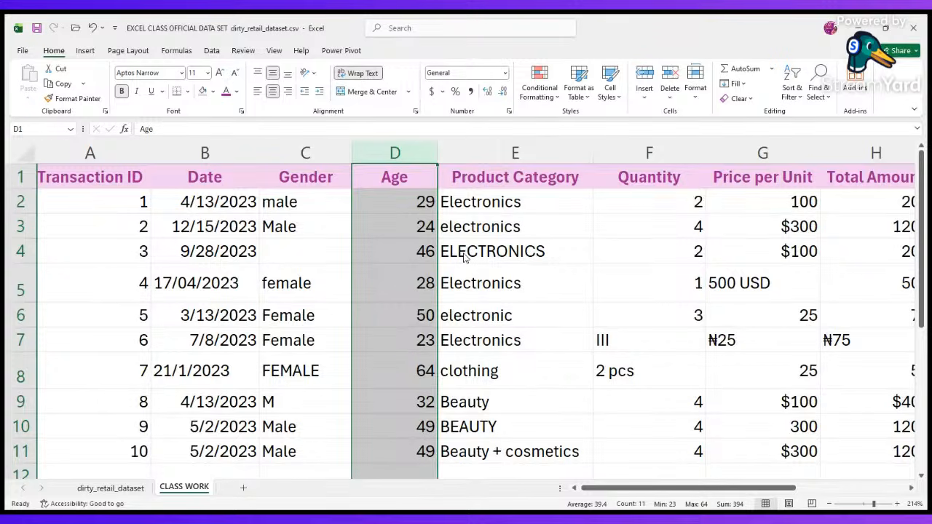
- Insert a blank column between Gender and Age, and enter =PROPER(C2) in D2
key(ctrl+shift+plus)
click(389, 195)
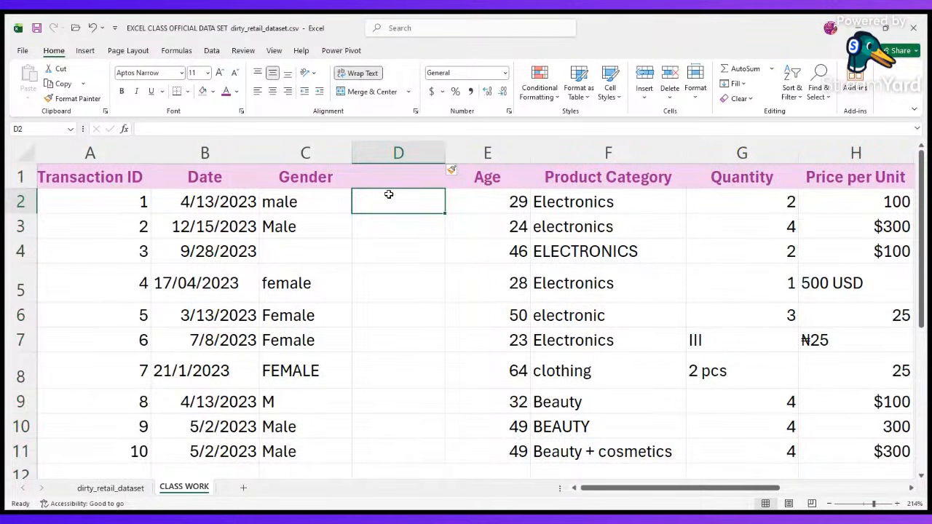
text(=)
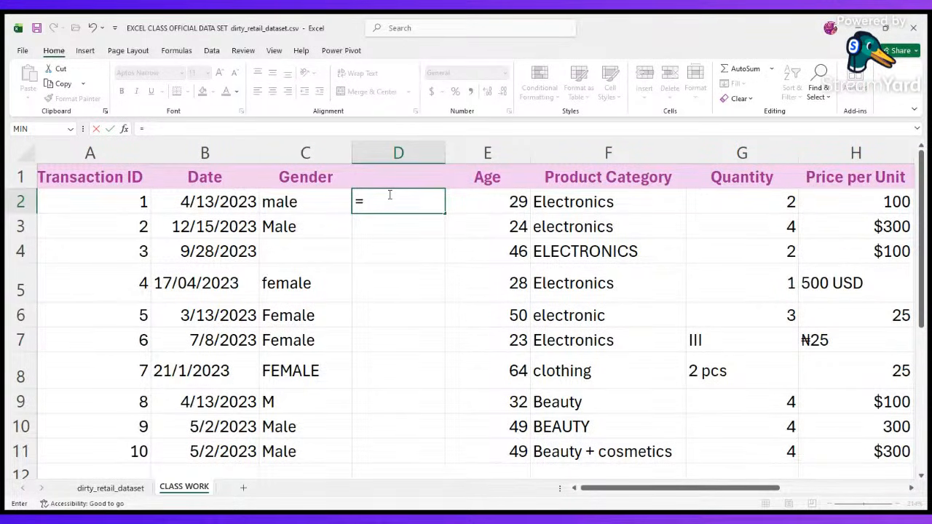
text(proper)
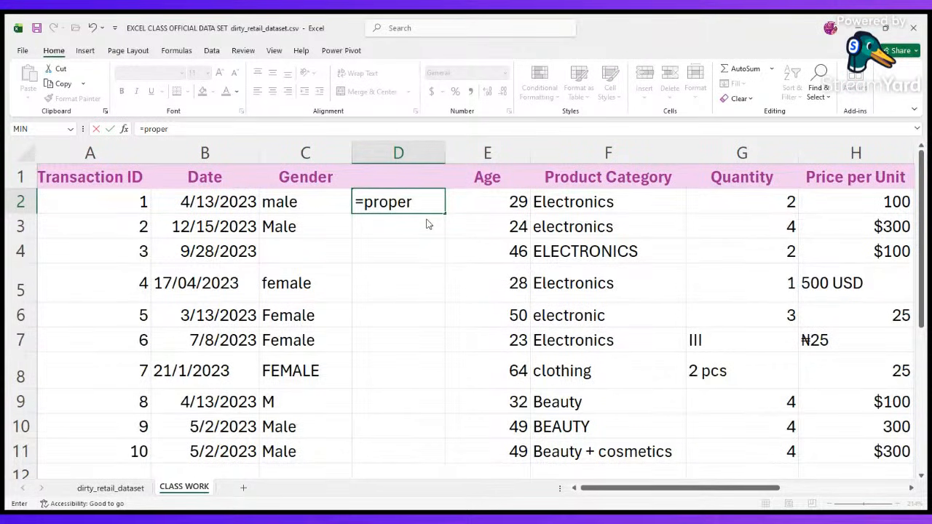
key(Tab)
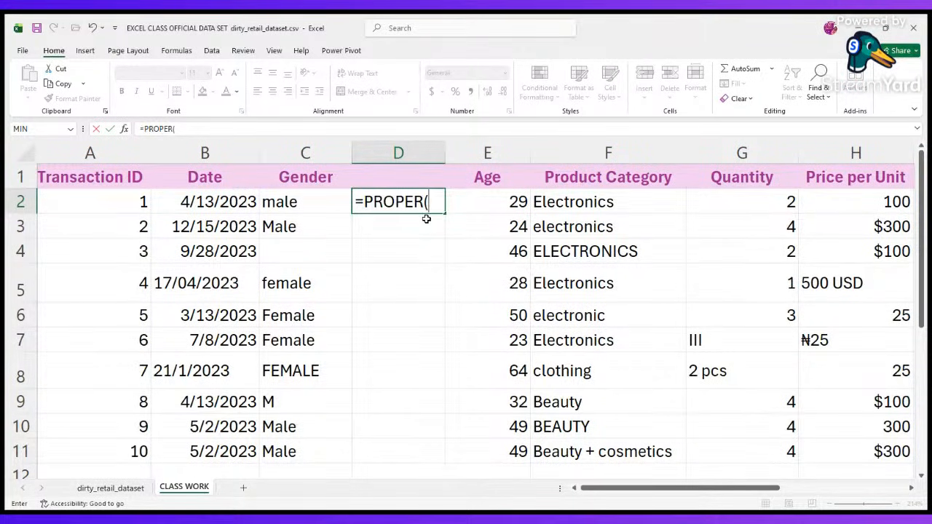
click(292, 201)
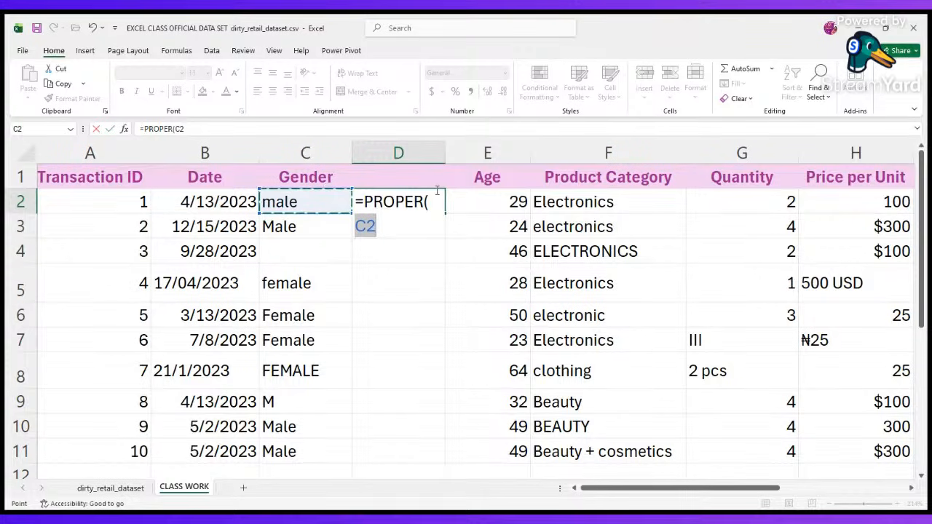
key(Return)
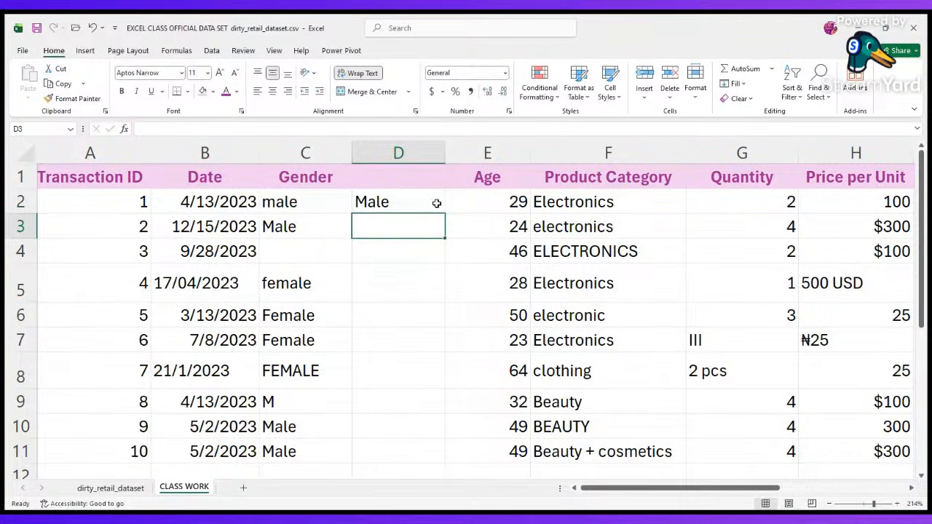
- Fill the PROPER formula from D2 down through D11, and compare the results with the original Gender entries
click(437, 203)
drag(444, 214, 447, 434)
click(301, 365)
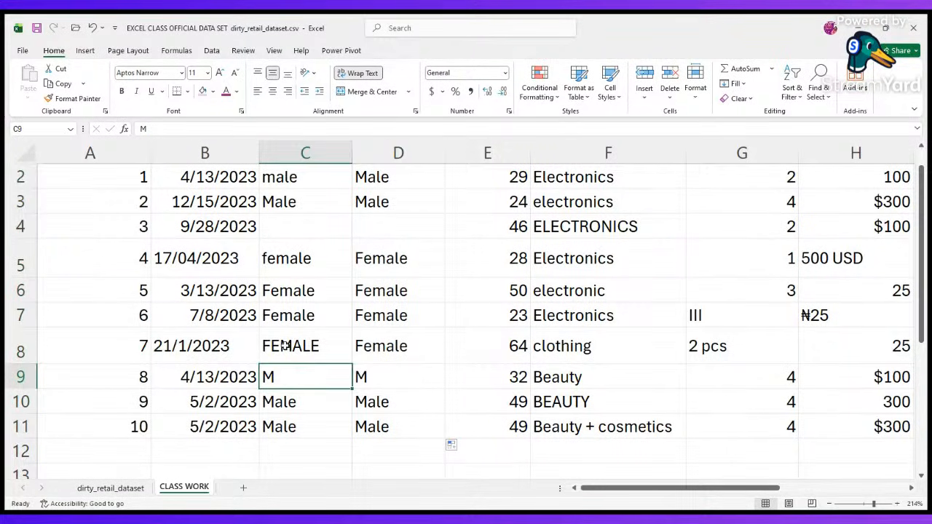
click(285, 345)
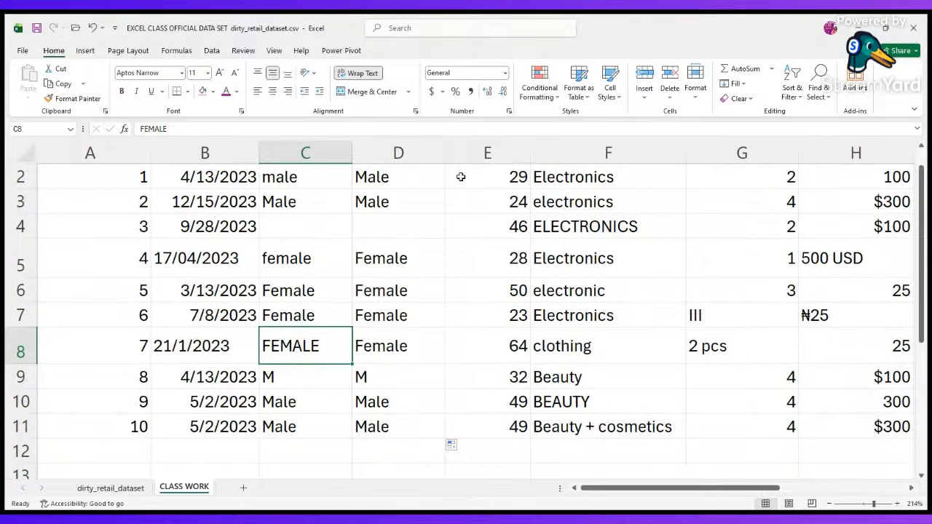
scroll(410, 252, up, 1)
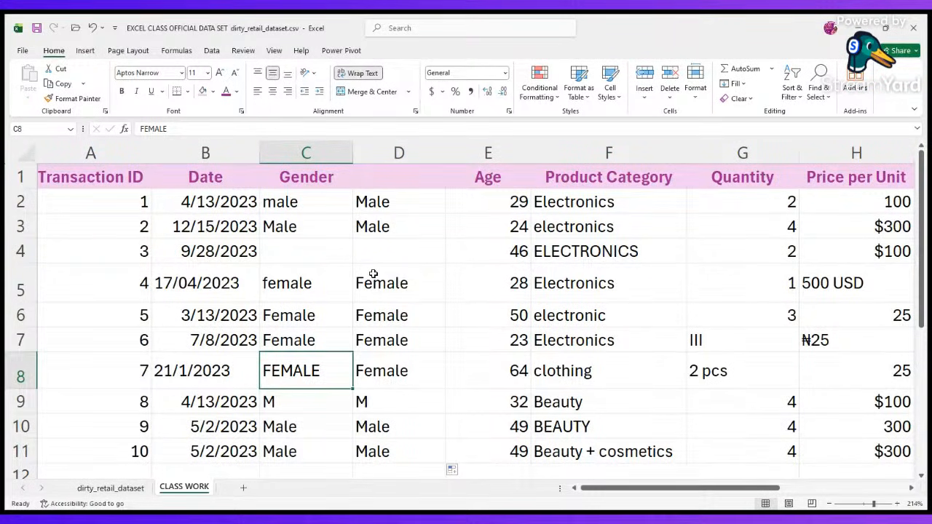
scroll(372, 272, down, 2)
scroll(372, 277, up, 2)
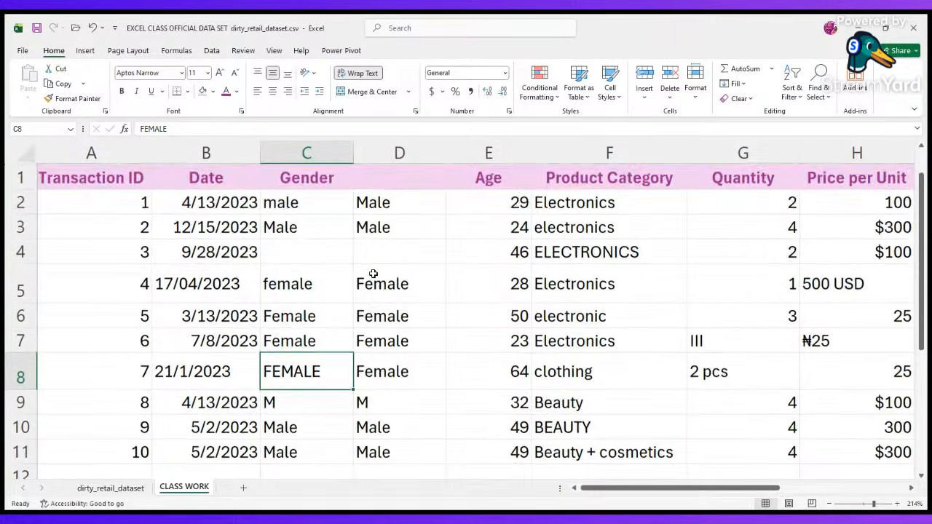
click(363, 201)
click(382, 255)
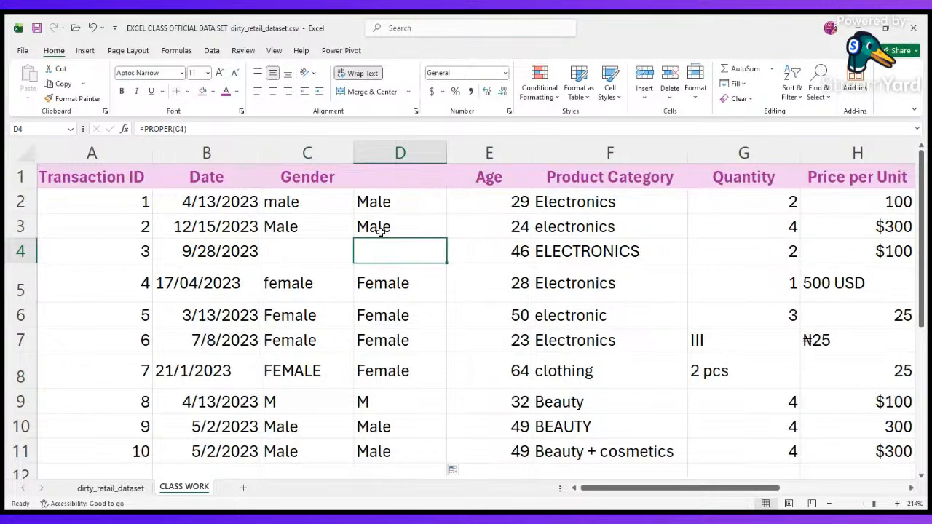
- Copy the PROPER helper column D and paste it as values only over the whole Gender column C
click(373, 204)
drag(373, 204, 359, 422)
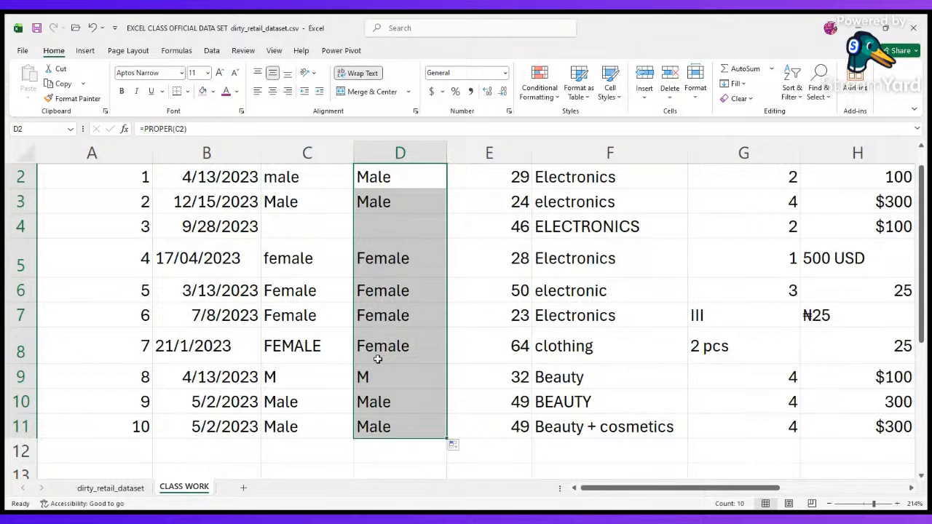
scroll(386, 338, up, 1)
click(416, 145)
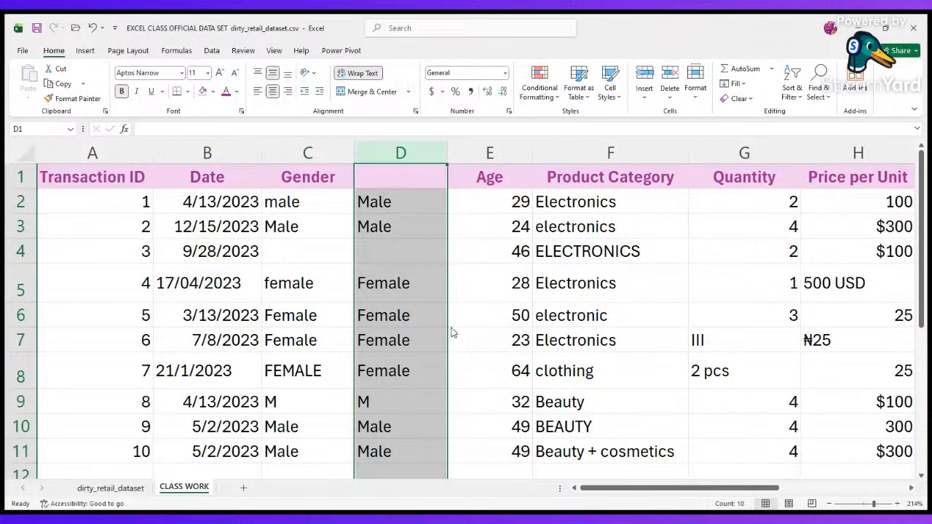
key(ctrl+c)
click(308, 204)
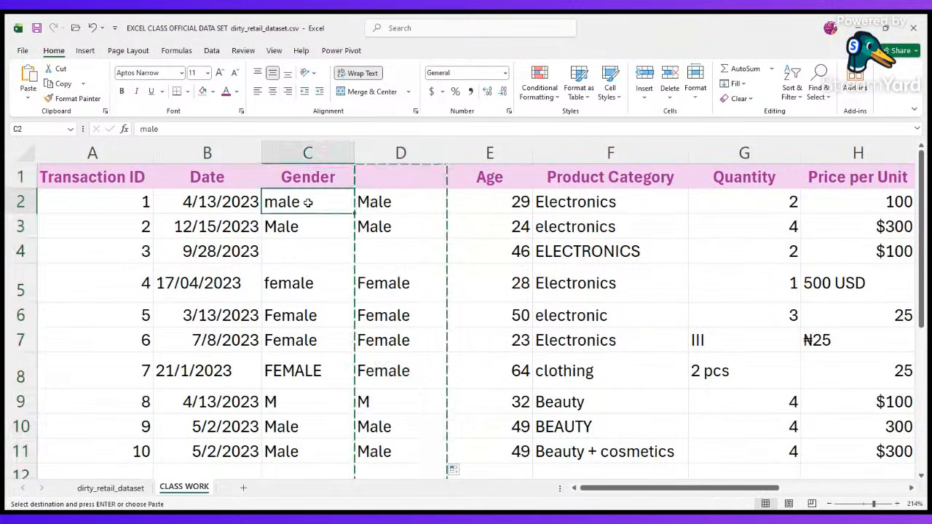
click(313, 153)
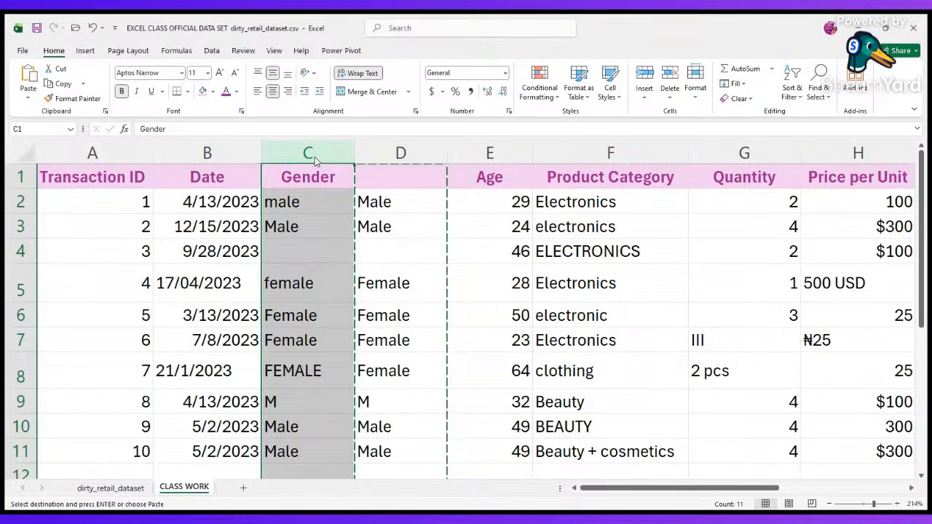
key(ctrl+v)
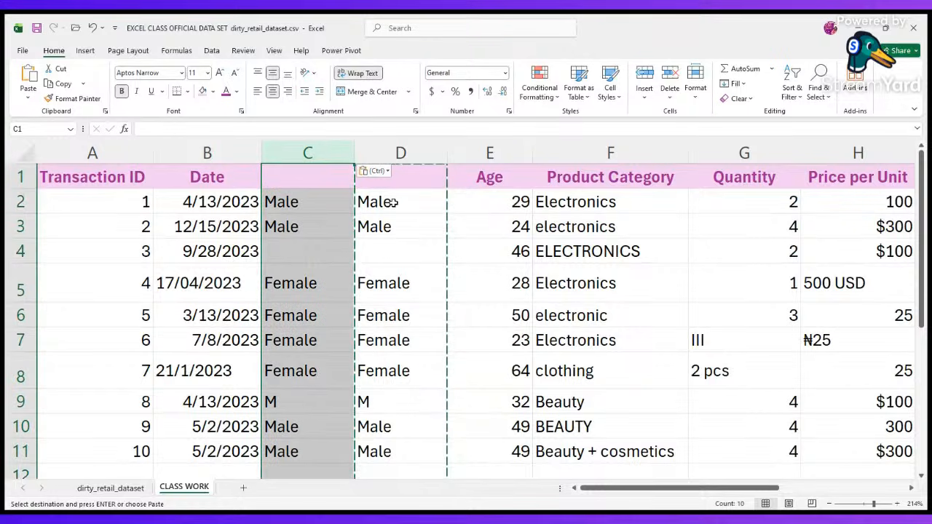
- Delete the PROPER helper column D beside the gender entries
click(400, 146)
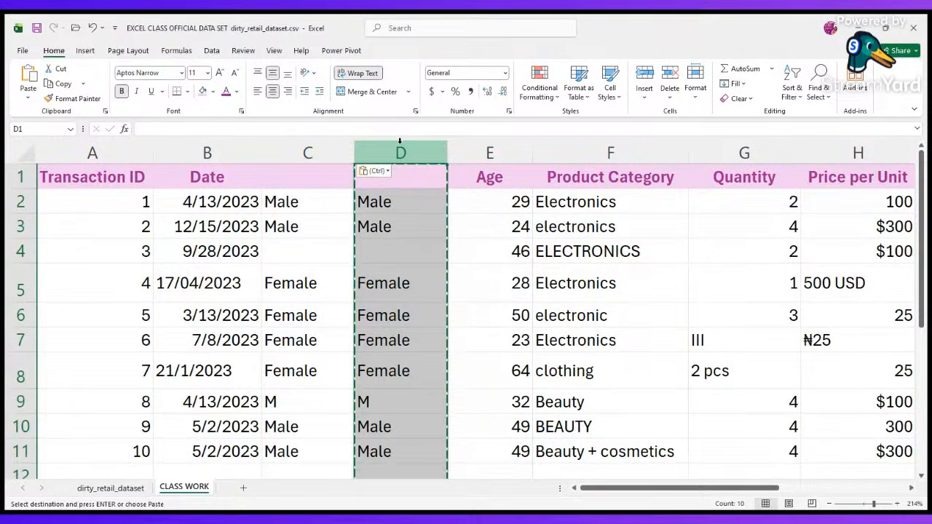
right_click(400, 144)
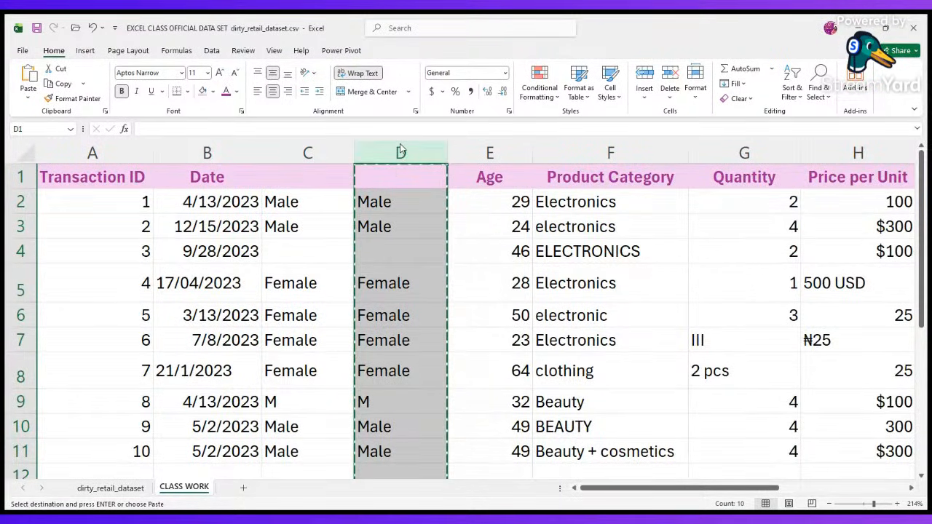
key(ctrl+minus)
click(525, 228)
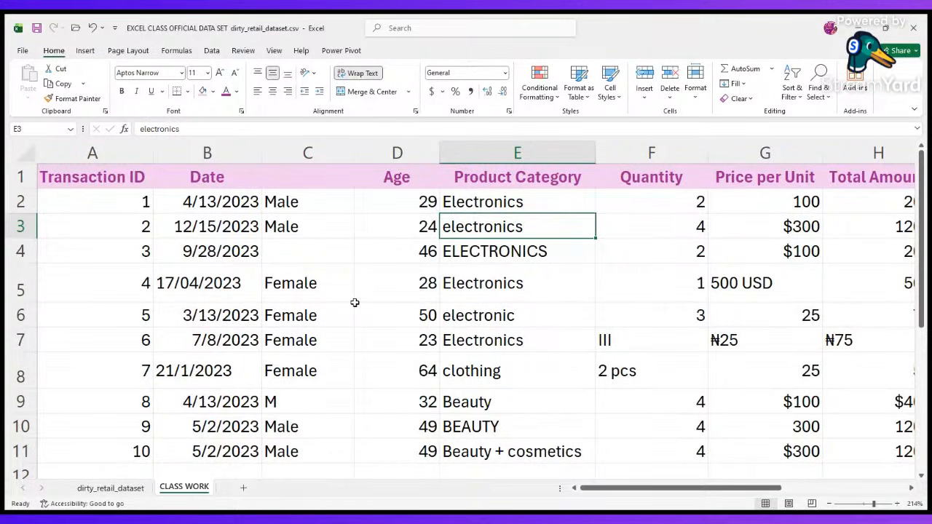
- Examine the Product Category, Quantity, Price per Unit and Total Amount columns for inconsistent entries
scroll(355, 302, right, 1)
scroll(355, 302, down, 1)
scroll(355, 302, up, 1)
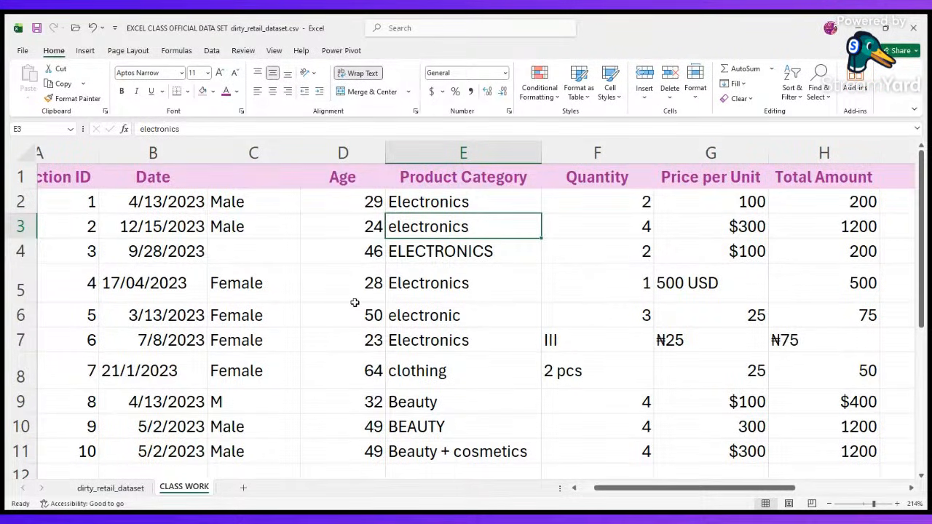
scroll(355, 302, left, 1)
scroll(354, 302, right, 2)
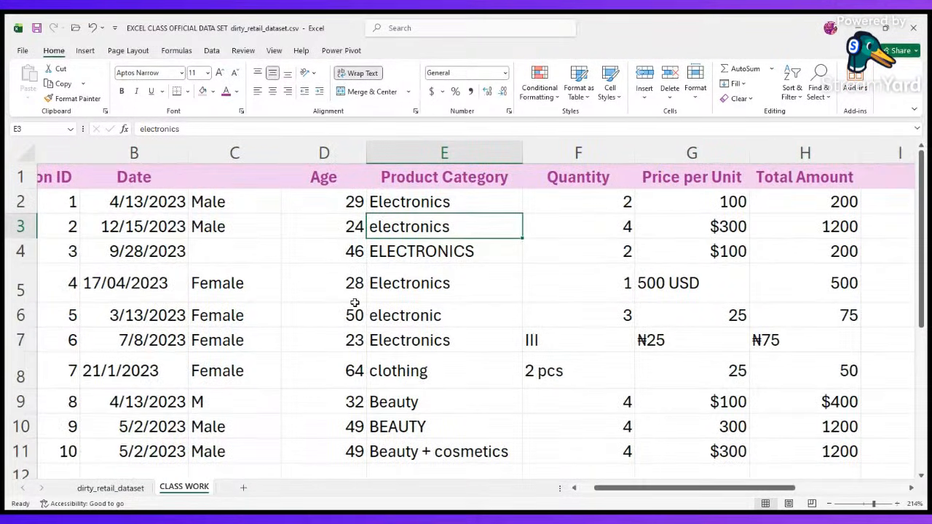
scroll(355, 302, right, 2)
scroll(506, 396, left, 2)
scroll(506, 396, right, 1)
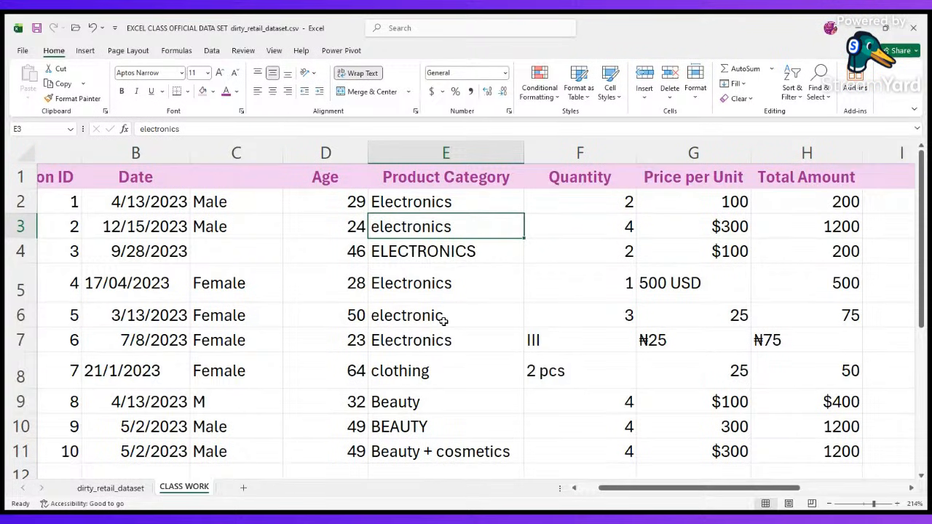
click(530, 253)
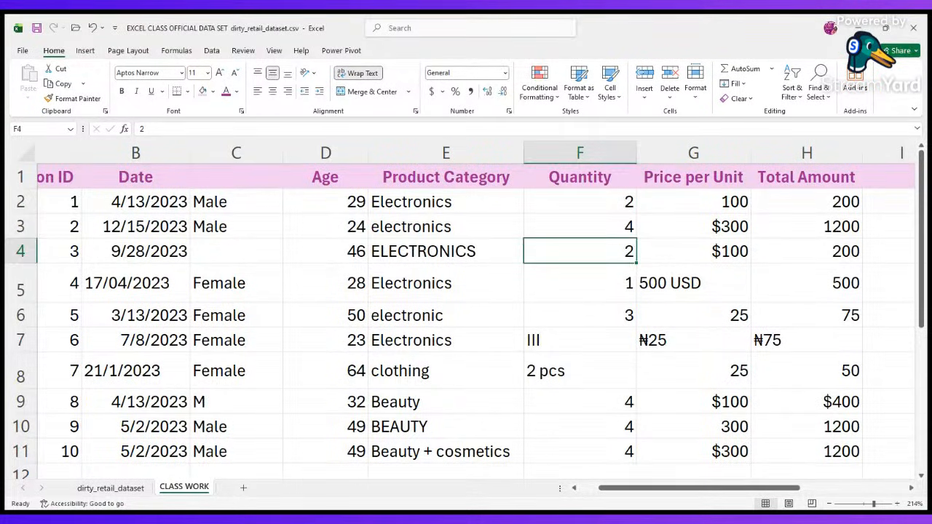
key(alt+Tab)
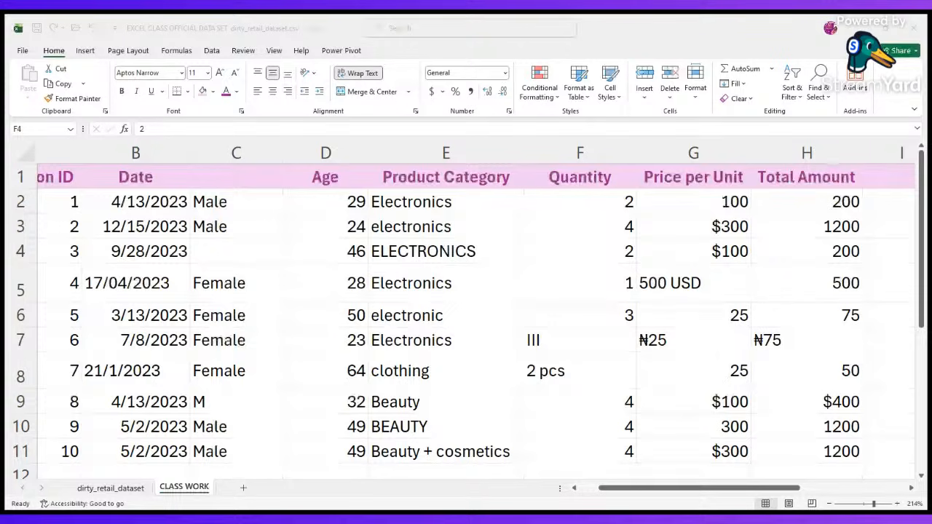
click(658, 489)
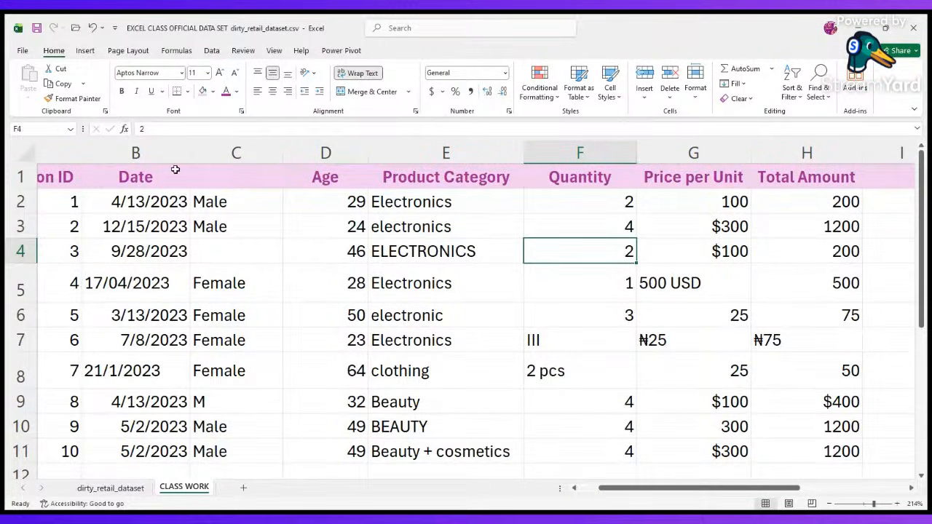
- Clear the Product Category entry in cell E5
click(212, 51)
scroll(228, 428, left, 2)
scroll(229, 428, right, 3)
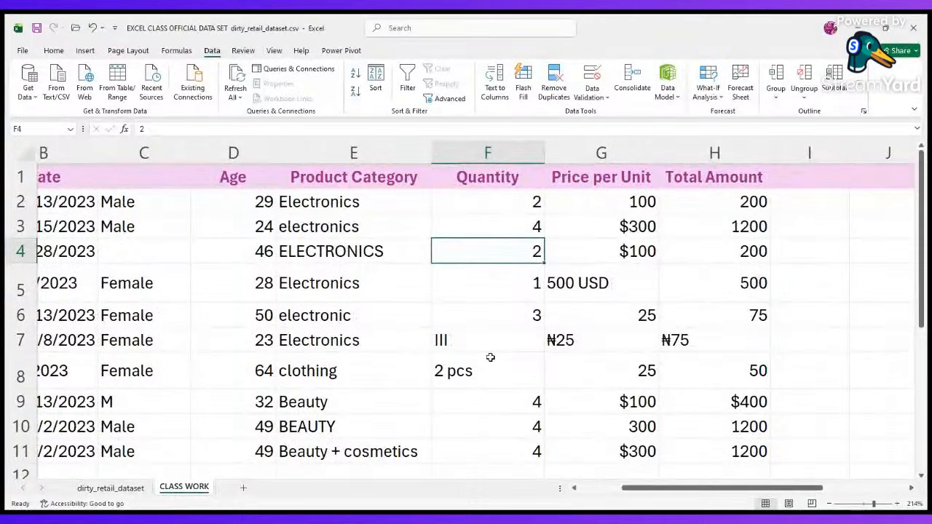
click(490, 359)
scroll(491, 358, down, 1)
scroll(491, 358, up, 1)
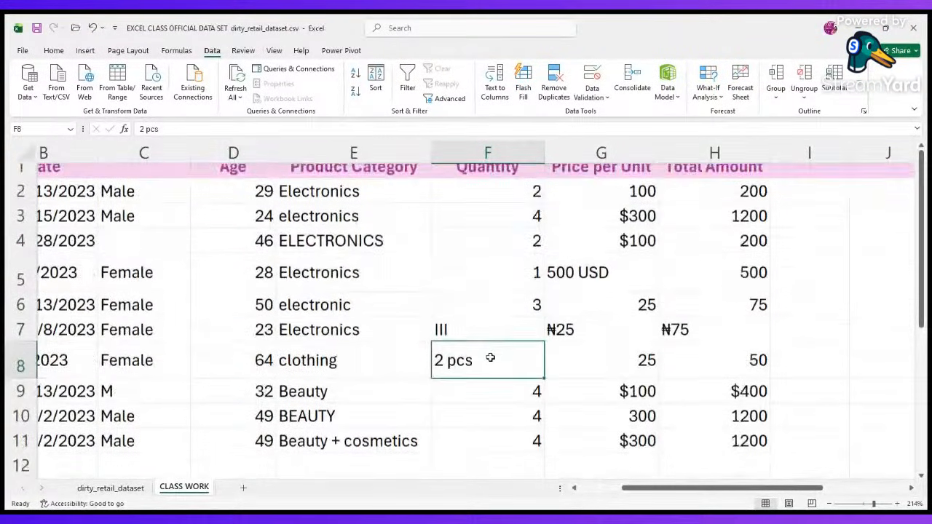
click(333, 287)
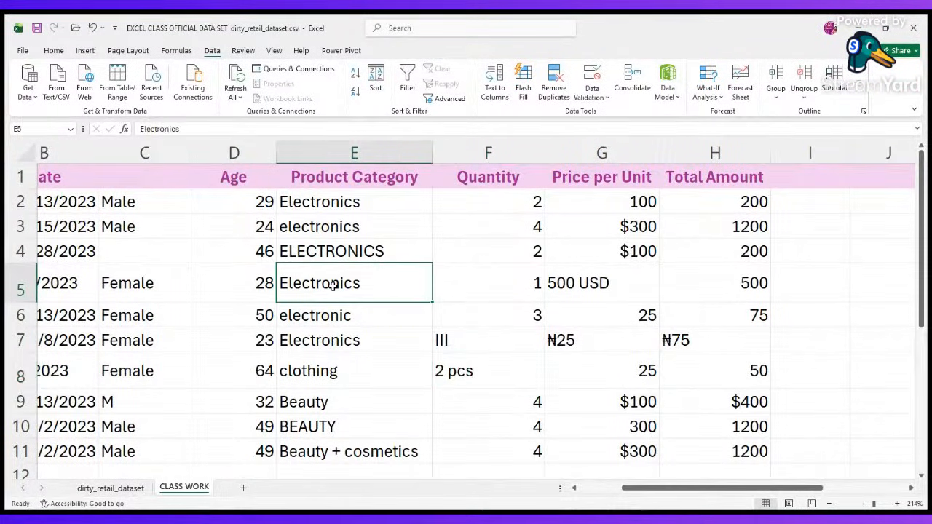
key(Delete)
scroll(332, 286, left, 3)
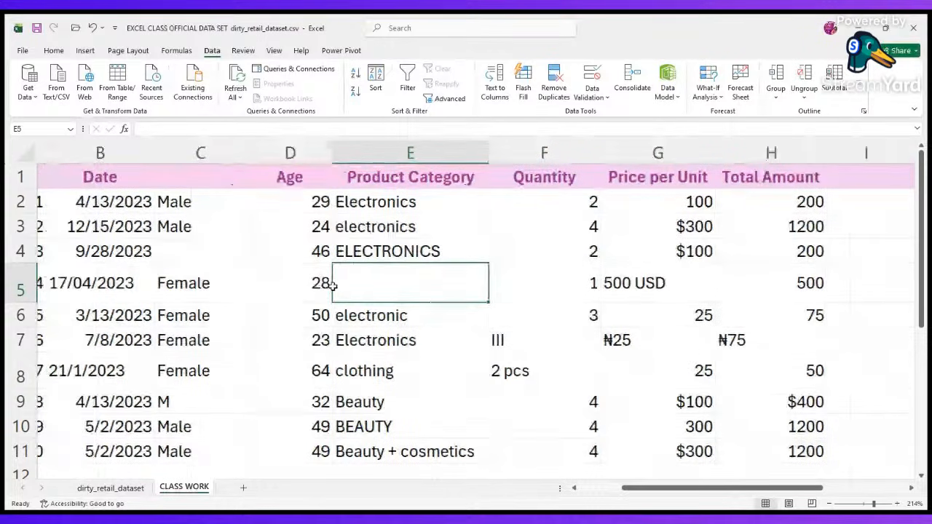
- Check the gender entries in C4 and C9, and clear the Product Category entry in E3
click(246, 250)
scroll(290, 279, left, 2)
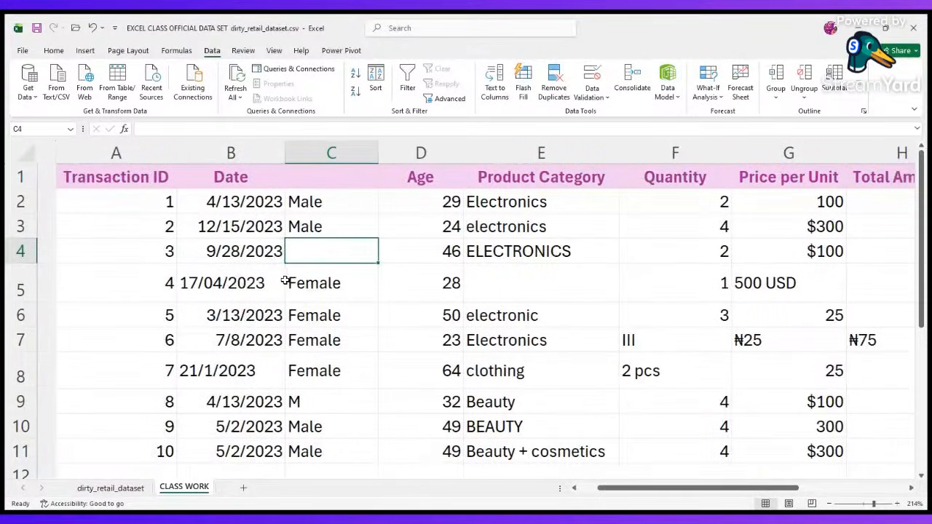
scroll(165, 375, right, 3)
scroll(165, 376, down, 1)
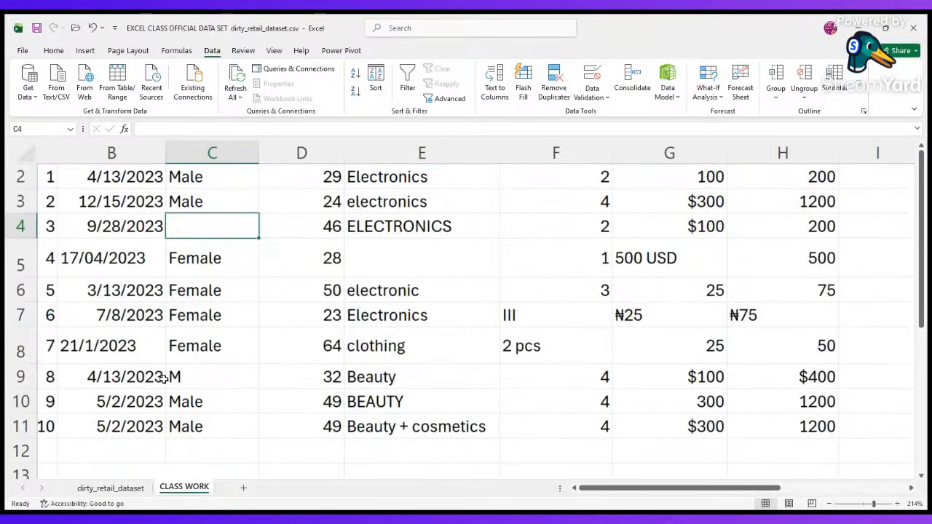
click(219, 375)
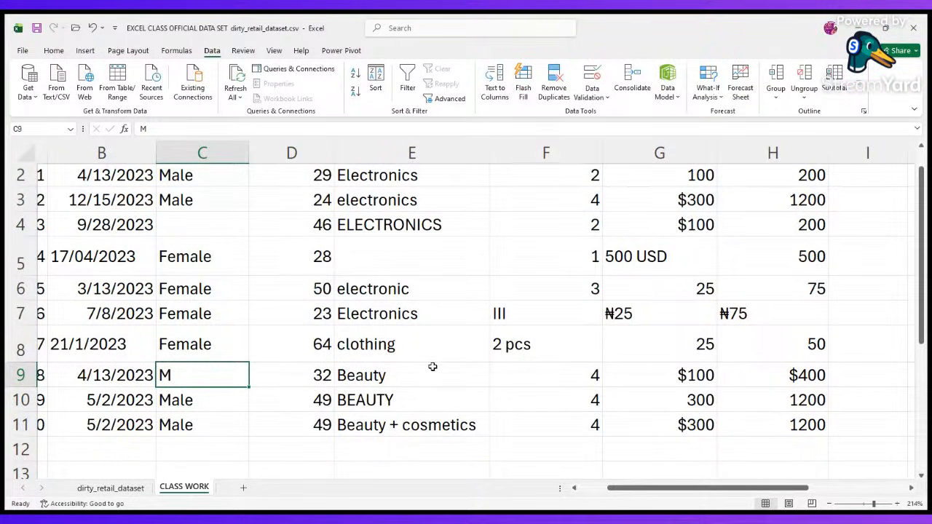
click(443, 198)
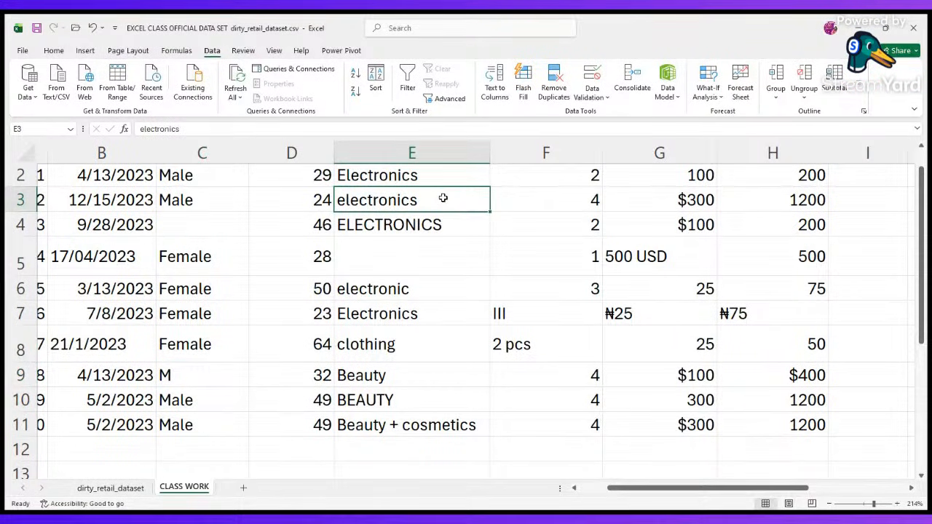
key(Delete)
click(571, 266)
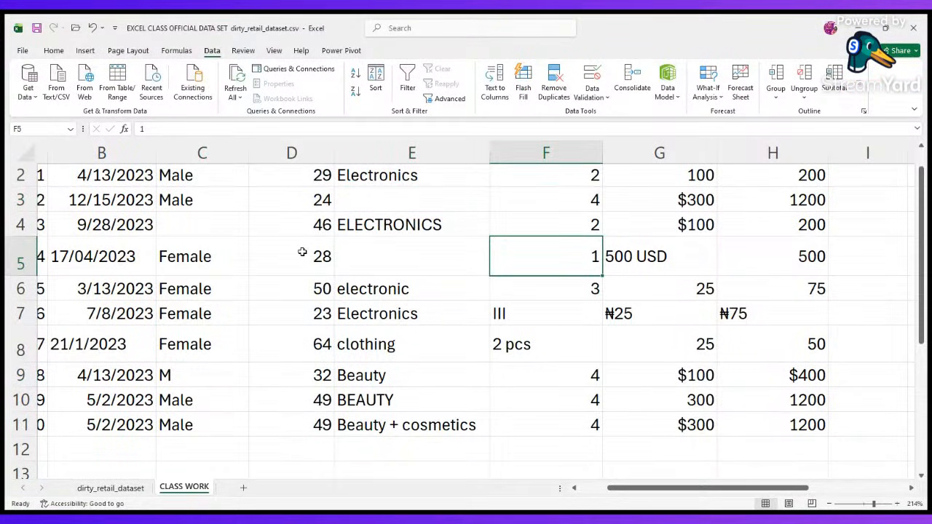
- Turn on filtering for the header row and filter gender column C to its blank entries
scroll(302, 252, left, 3)
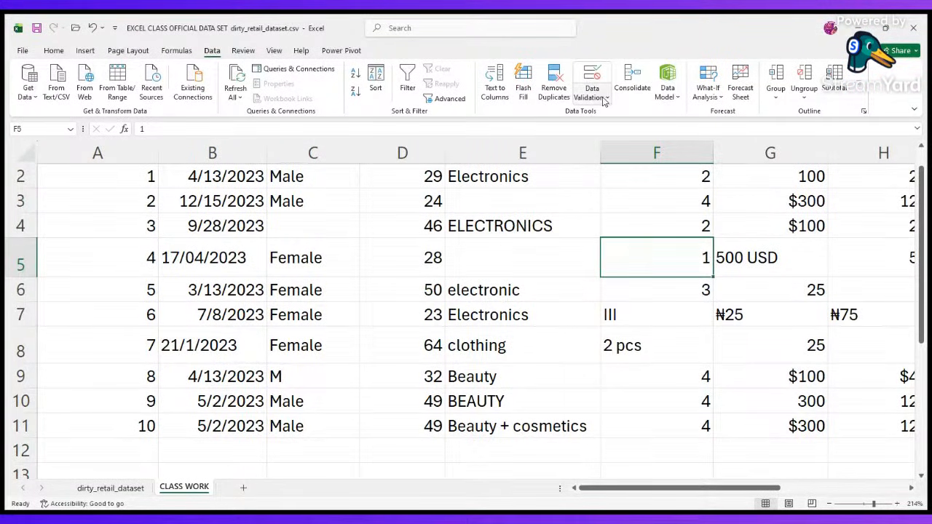
click(408, 84)
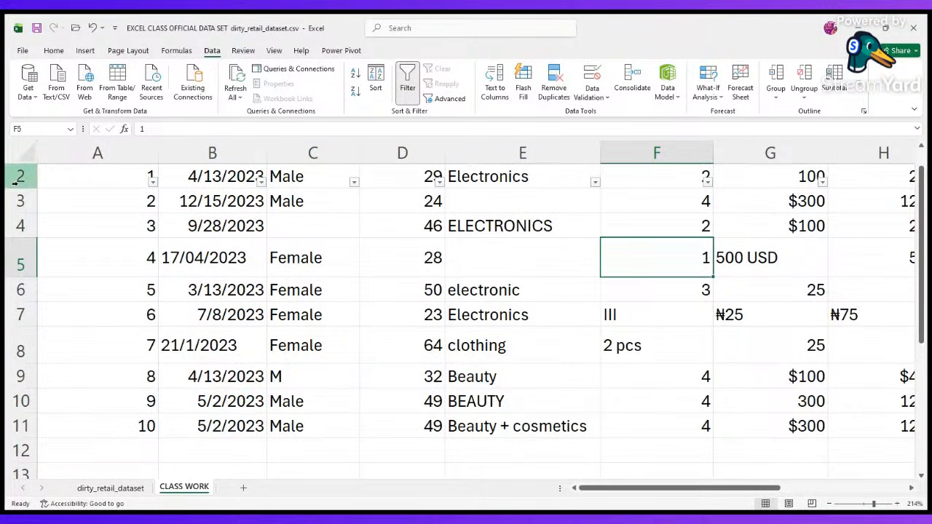
scroll(15, 183, up, 1)
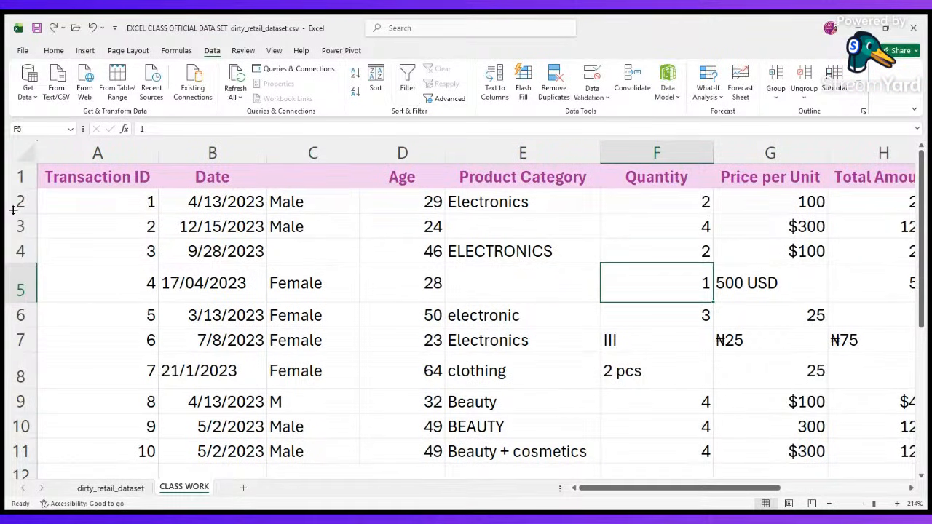
click(16, 177)
click(400, 70)
click(405, 72)
click(107, 285)
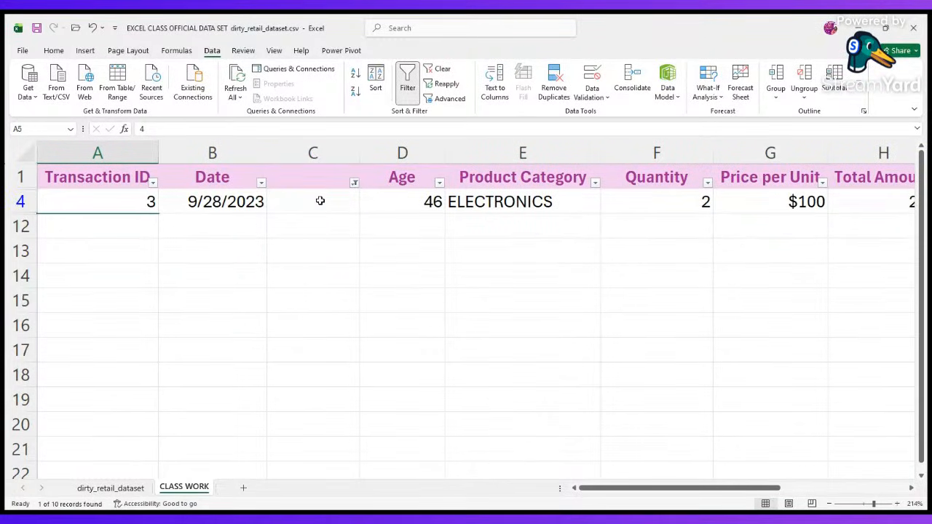
- Enter N/A in the blank gender cell C4 and clear the gender filter to show all rows
click(320, 201)
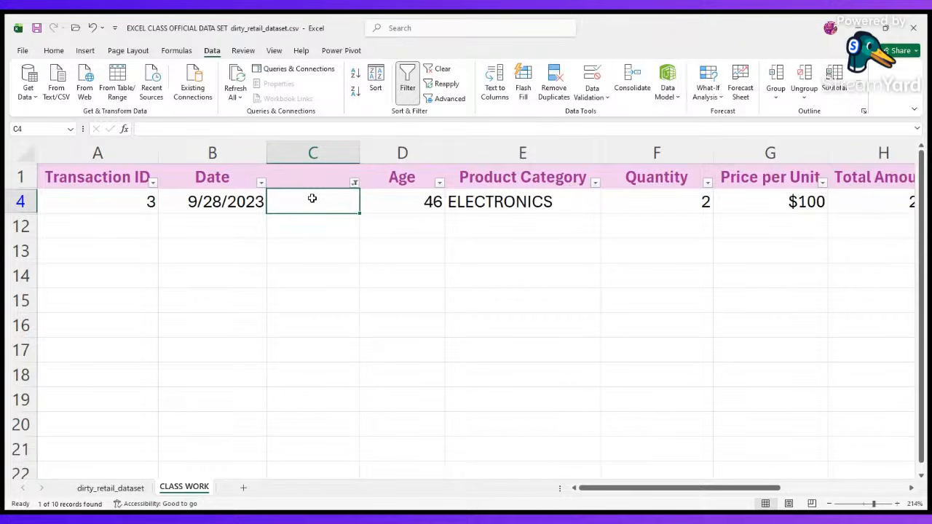
text(N/A)
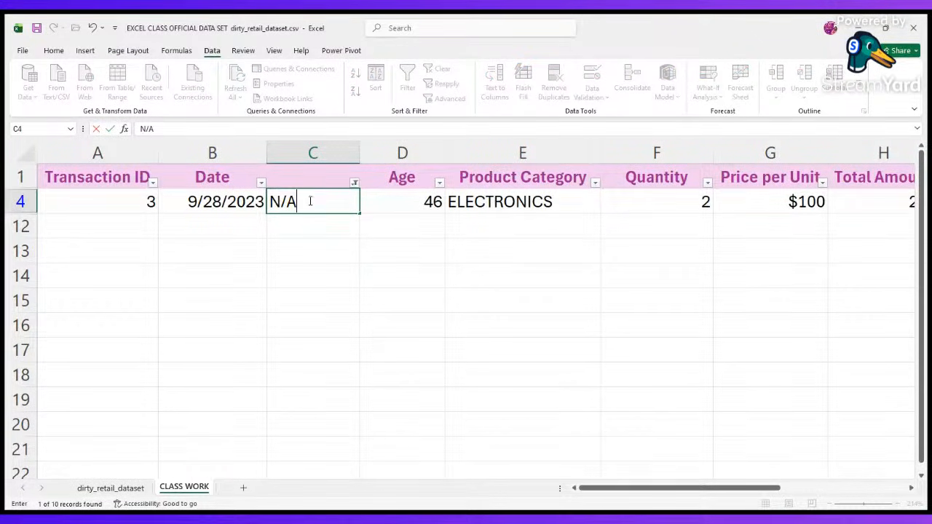
click(211, 257)
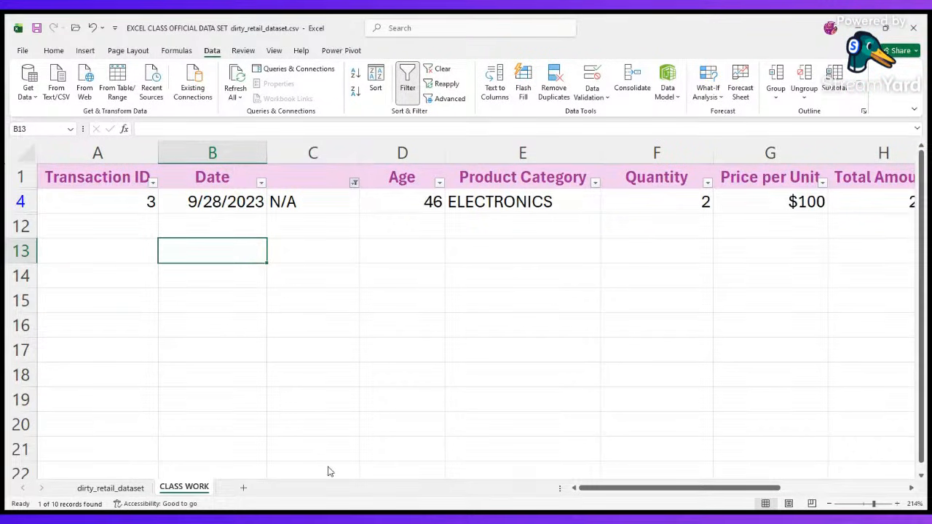
key(ctrl+z)
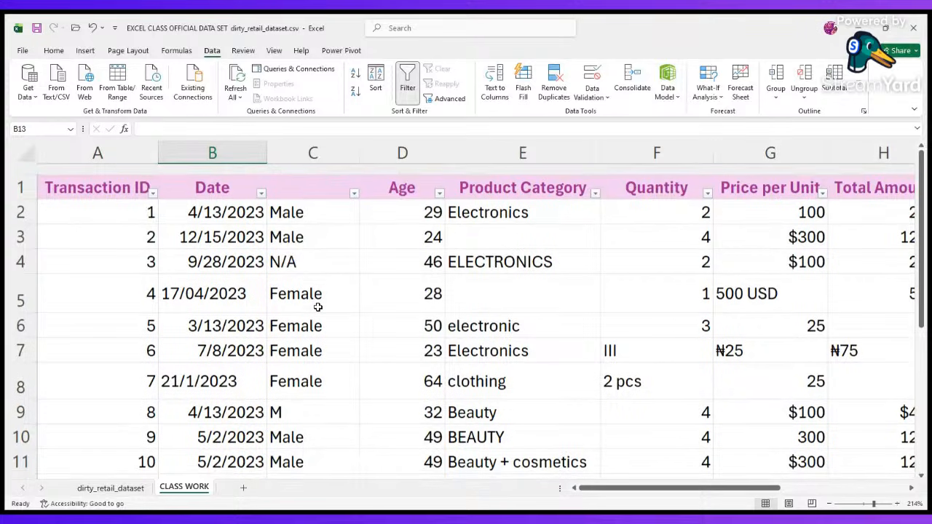
click(298, 256)
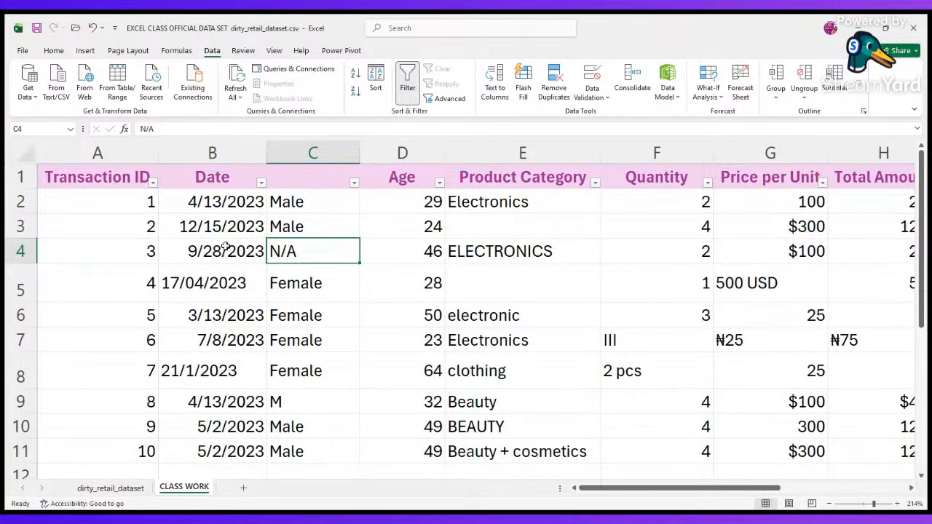
click(26, 154)
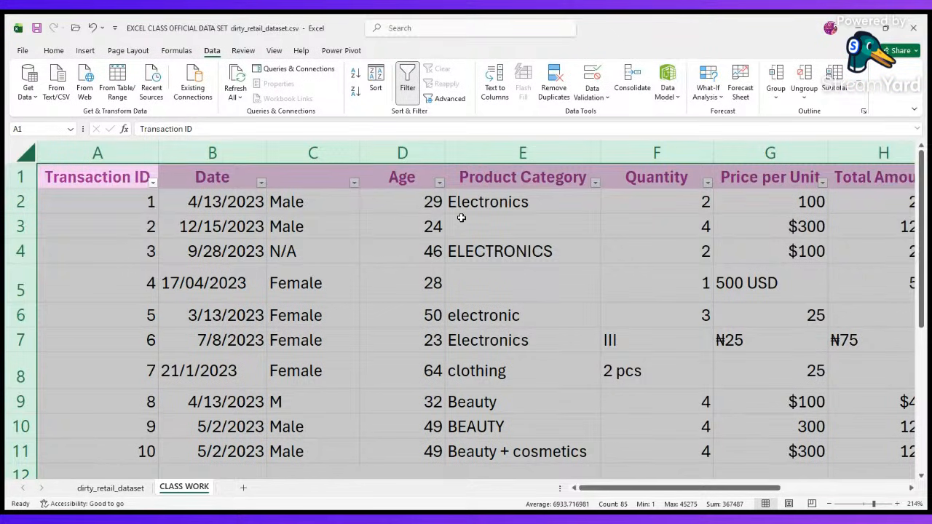
key(alt+Tab)
click(657, 309)
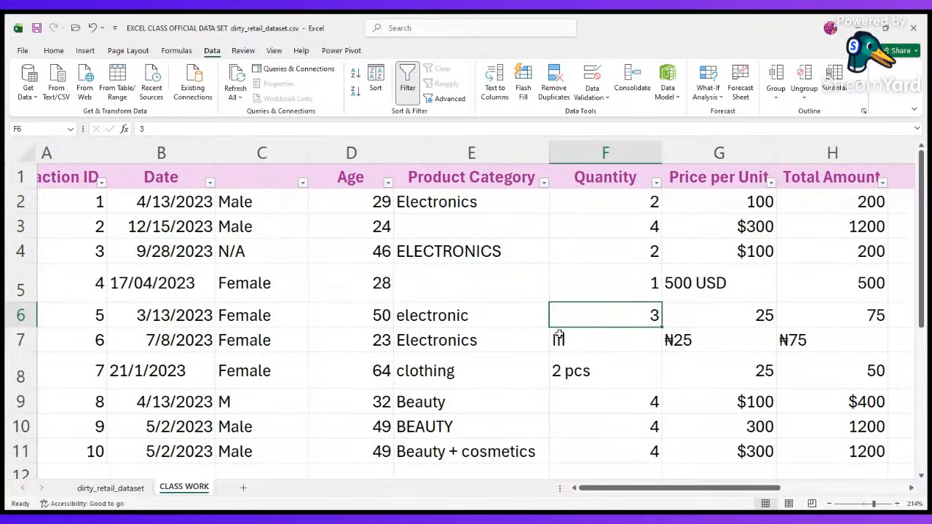
- Enter N/A in the blank Product Category cell E5
click(537, 285)
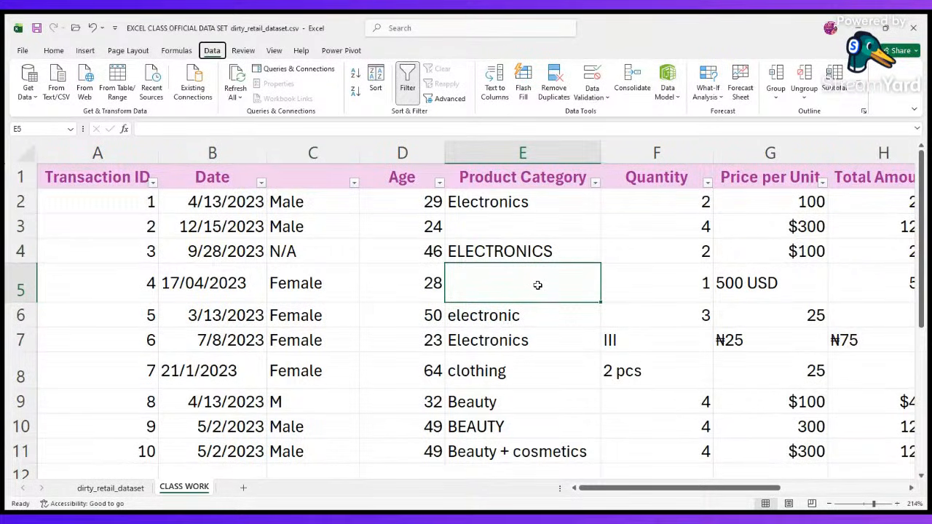
double_click(509, 278)
text(N/A)
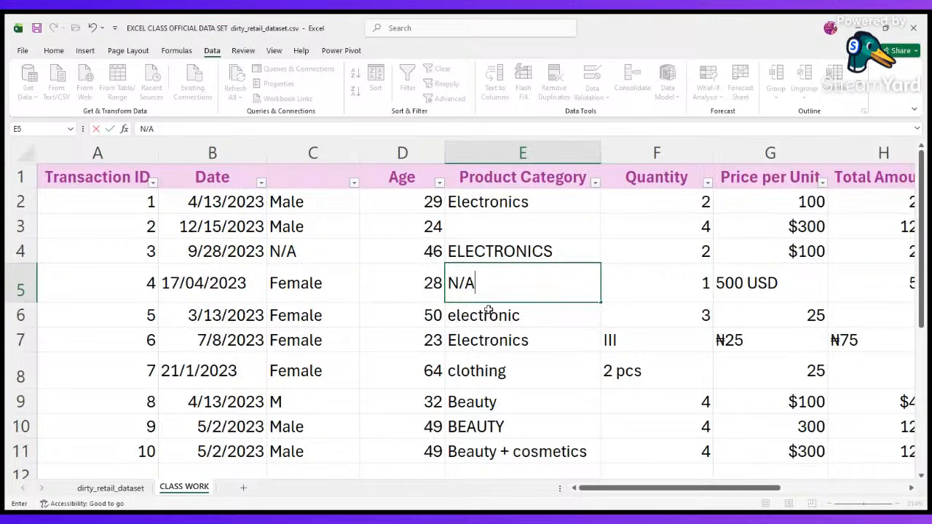
click(488, 310)
ctrl+scroll(355, 337, down, 2)
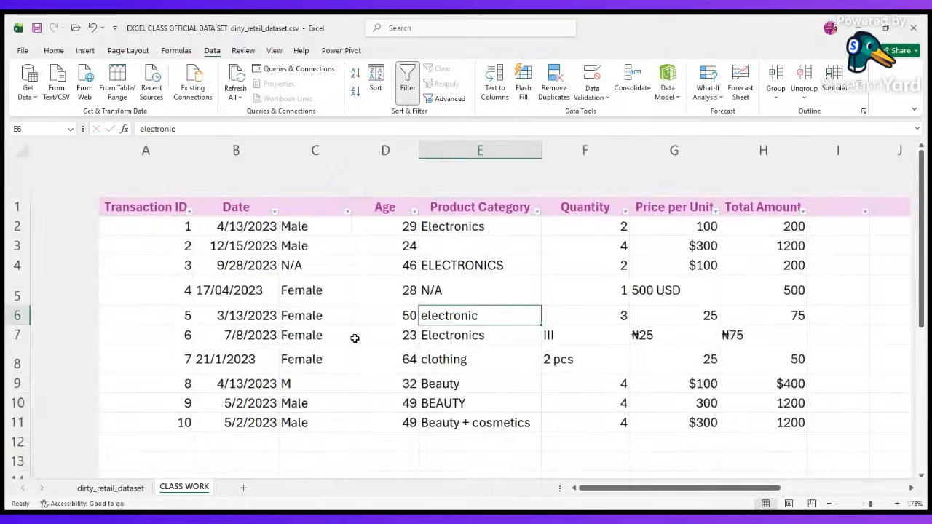
ctrl+scroll(355, 338, down, 1)
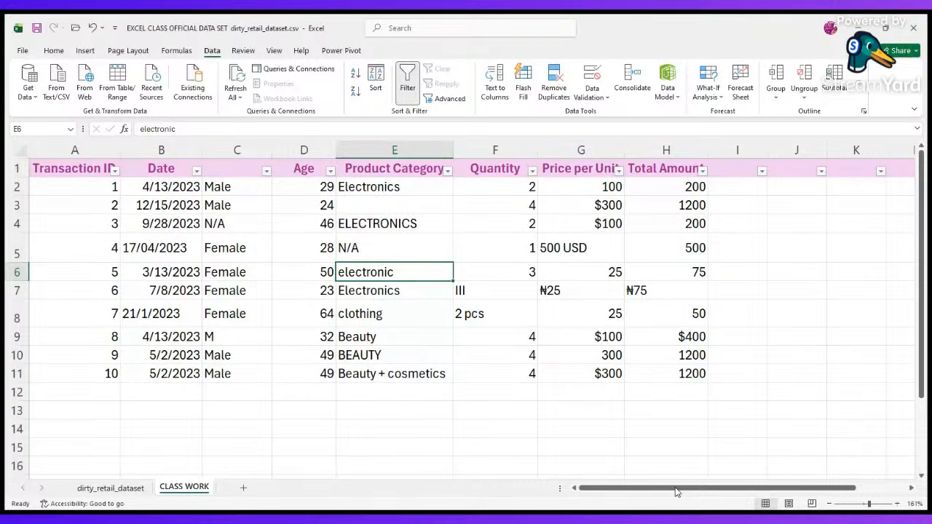
- Add a NAME header in I1 with a sample full name in I2, and widen column I to fit it
key(alt+Tab)
click(737, 164)
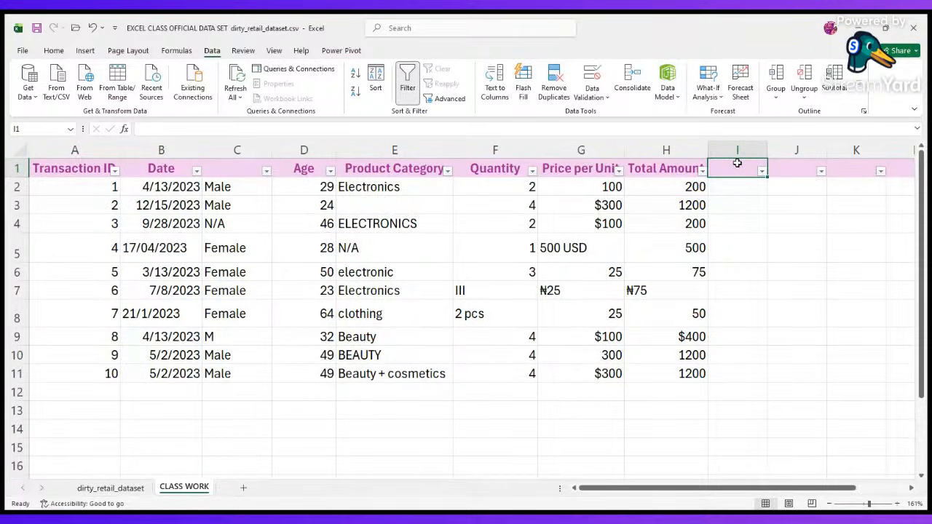
text(NAME)
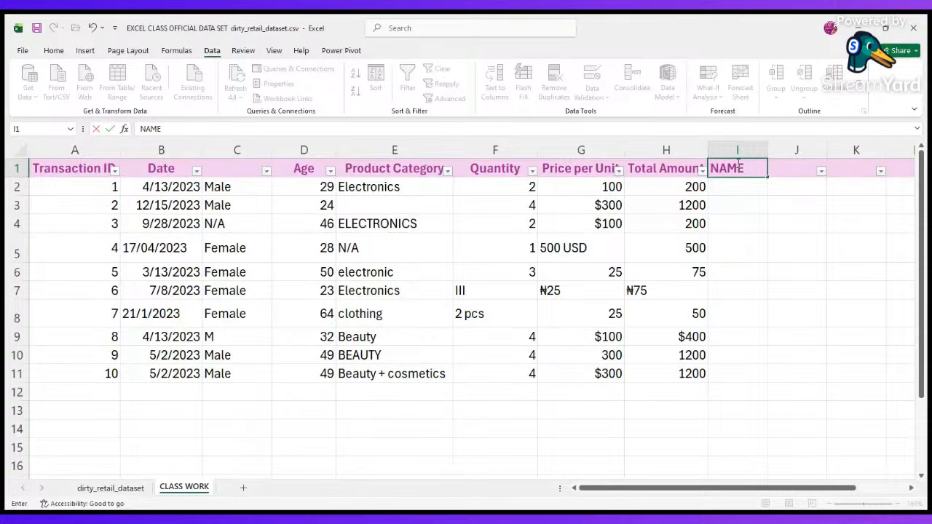
key(Return)
text(JO)
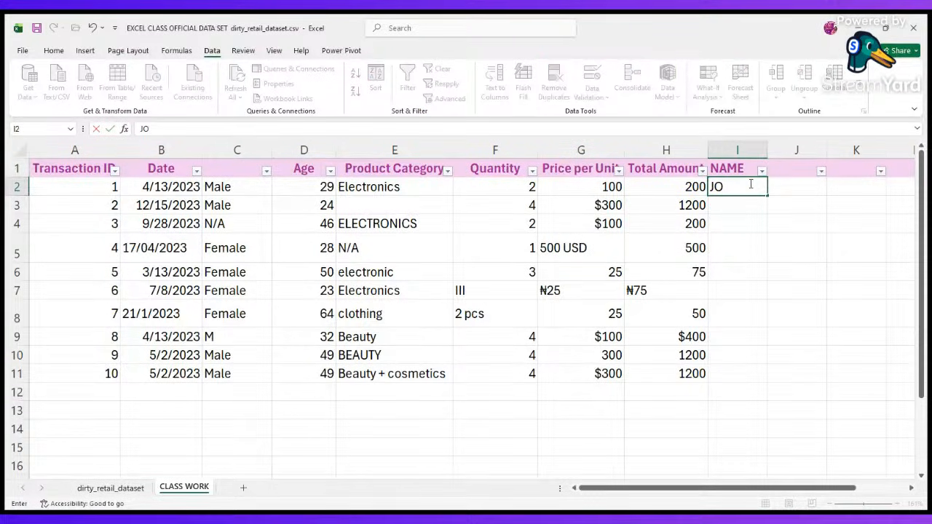
text(HN LAGOS)
click(809, 205)
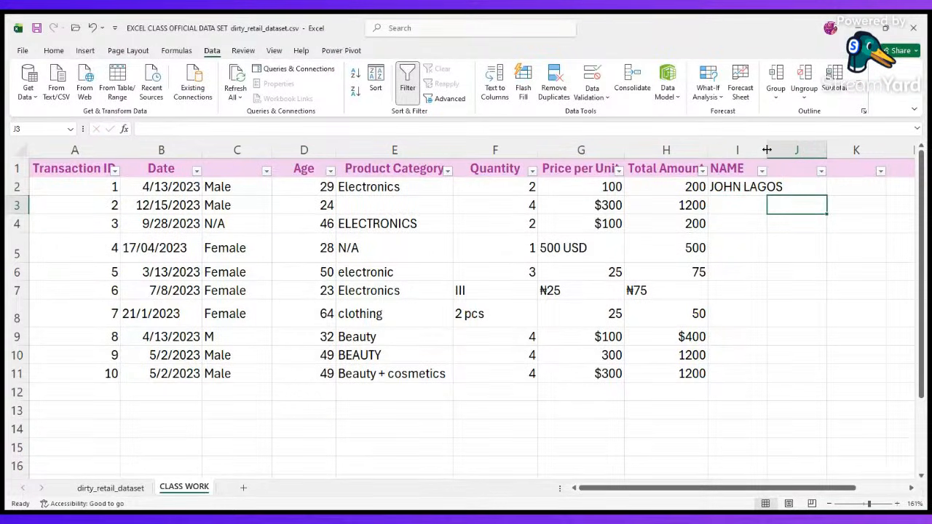
drag(761, 150, 819, 150)
click(801, 182)
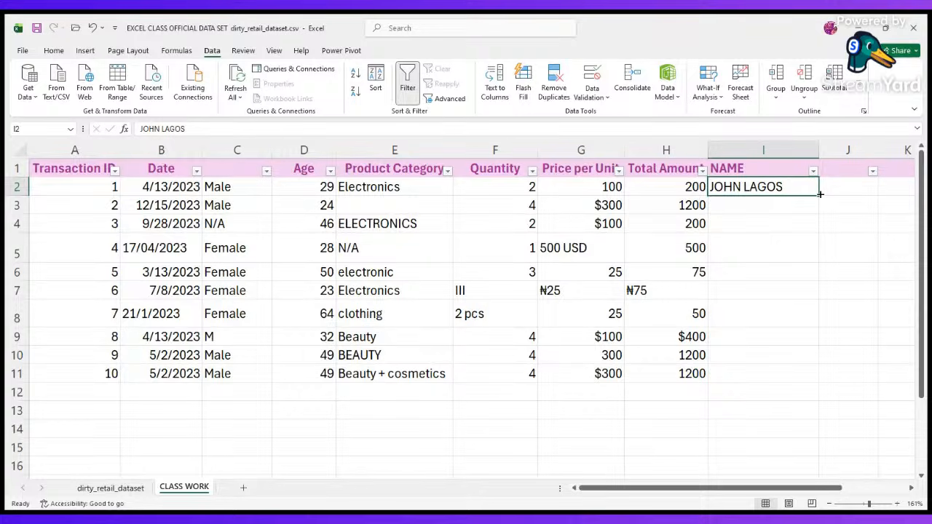
- Fill the sample full name down column I through row 11 and widen the empty column J beside it
double_click(818, 195)
scroll(811, 264, right, 1)
scroll(810, 263, right, 2)
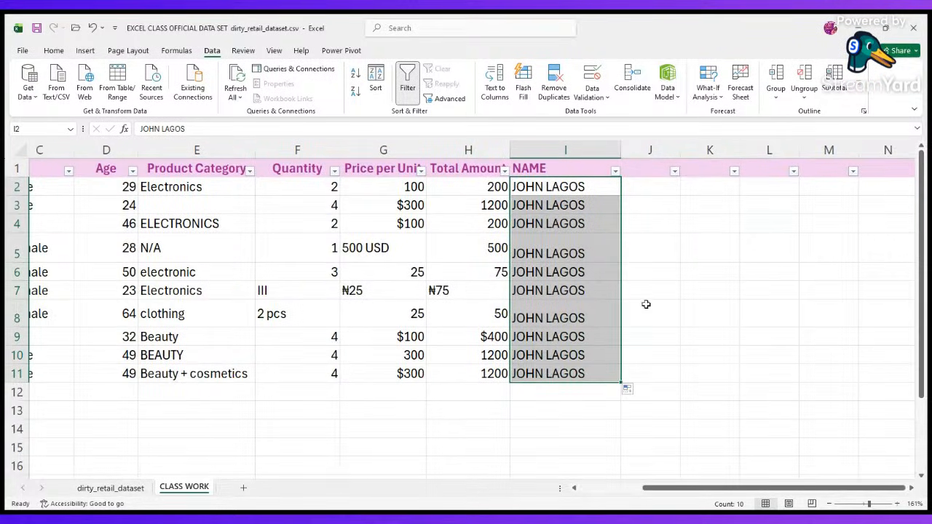
click(645, 304)
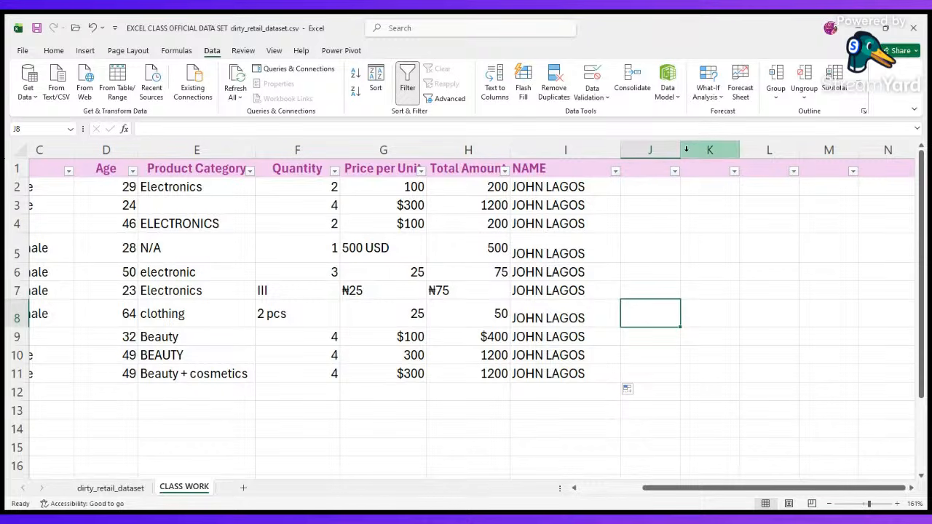
drag(683, 152, 725, 162)
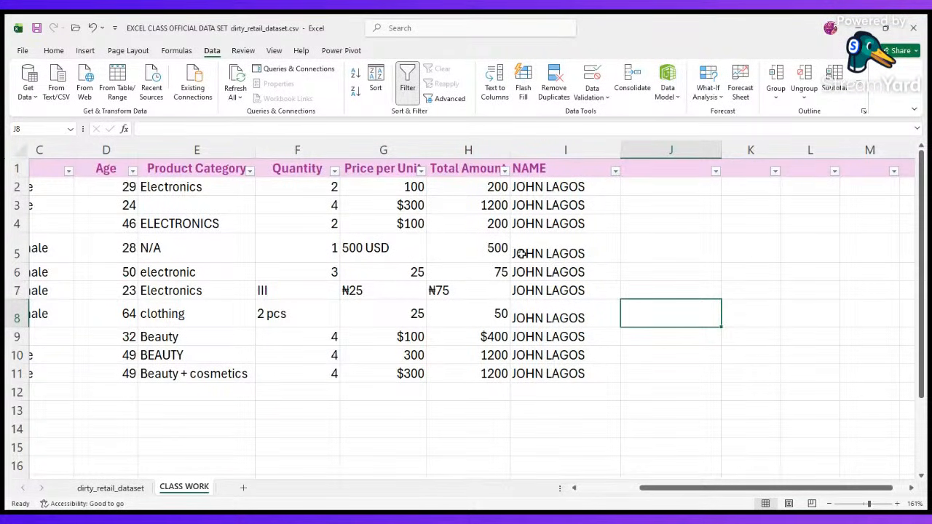
- Select the NAME column I and try to split it with Text to Columns, using J1:J11 as the destination
click(579, 150)
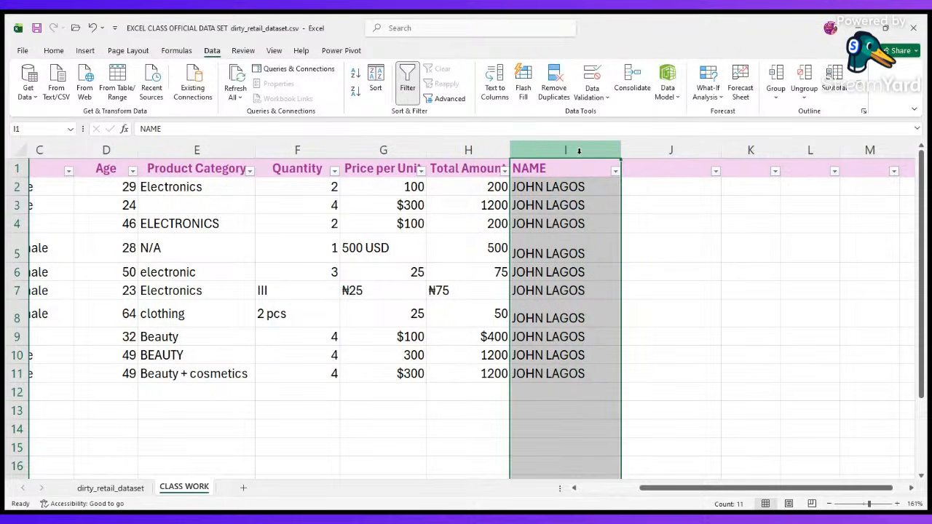
scroll(658, 224, right, 2)
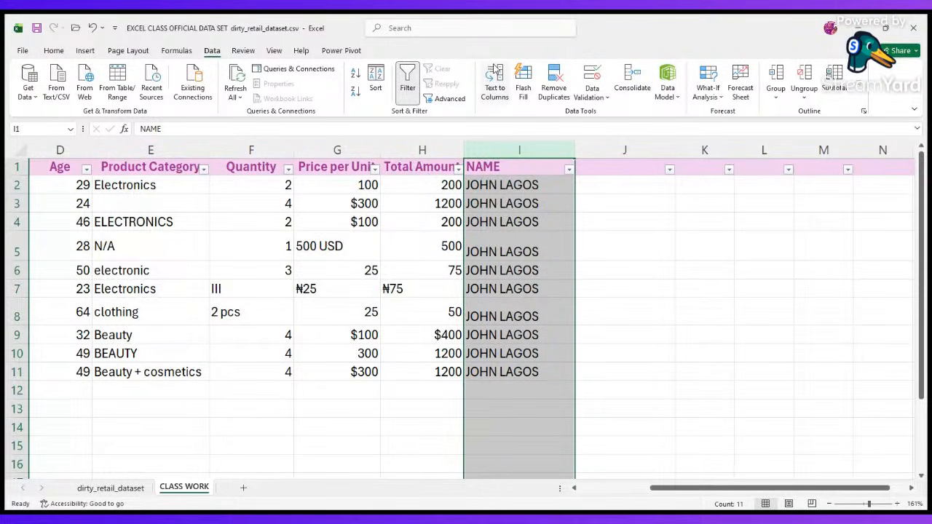
click(493, 100)
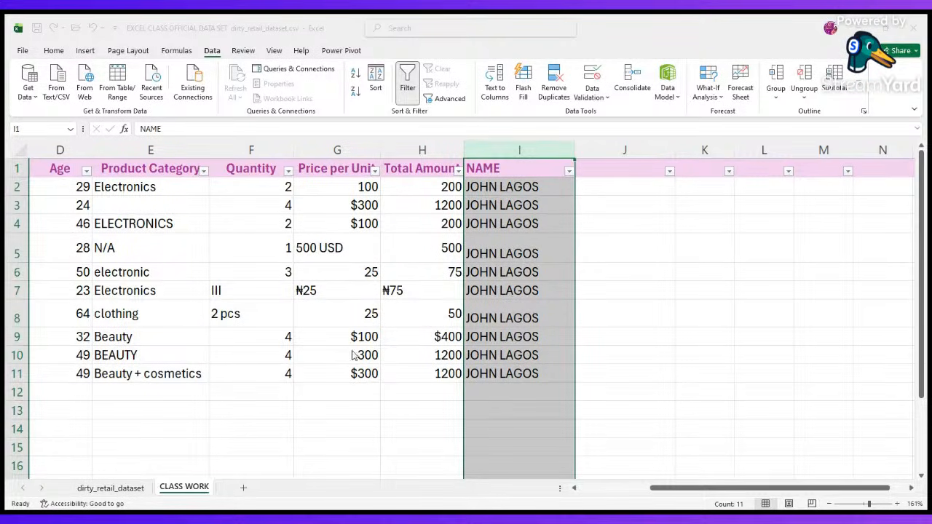
click(401, 227)
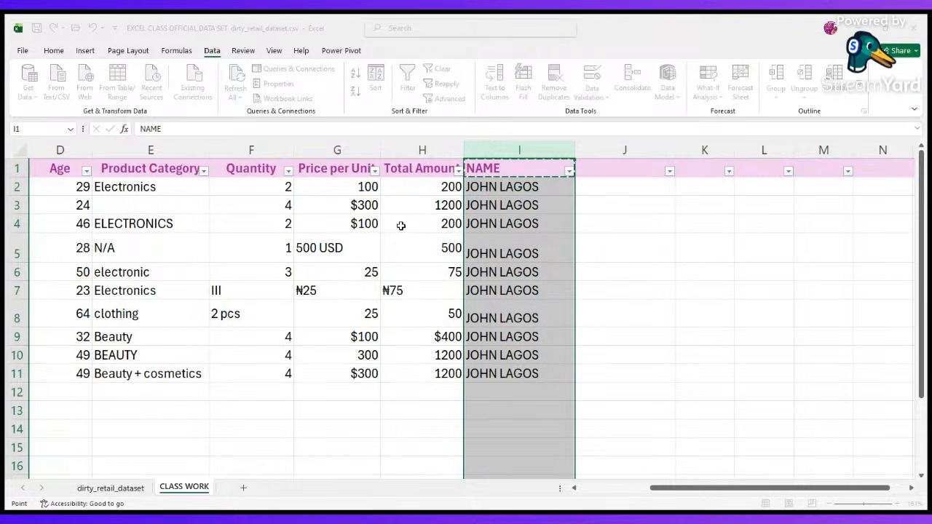
click(627, 184)
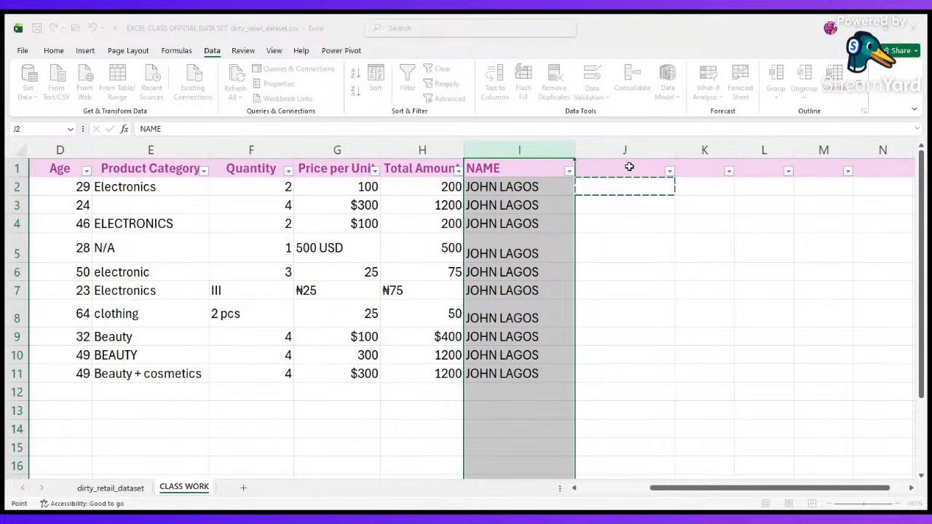
click(629, 161)
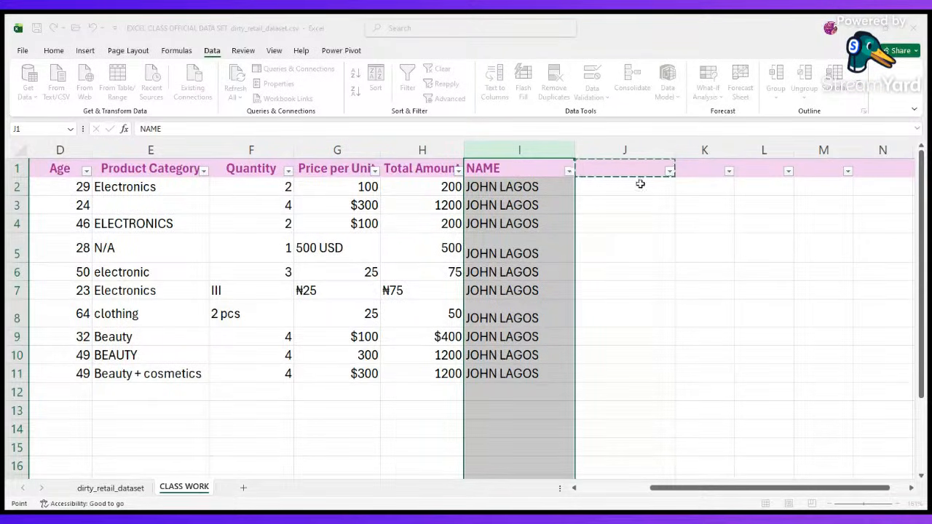
drag(625, 161, 610, 370)
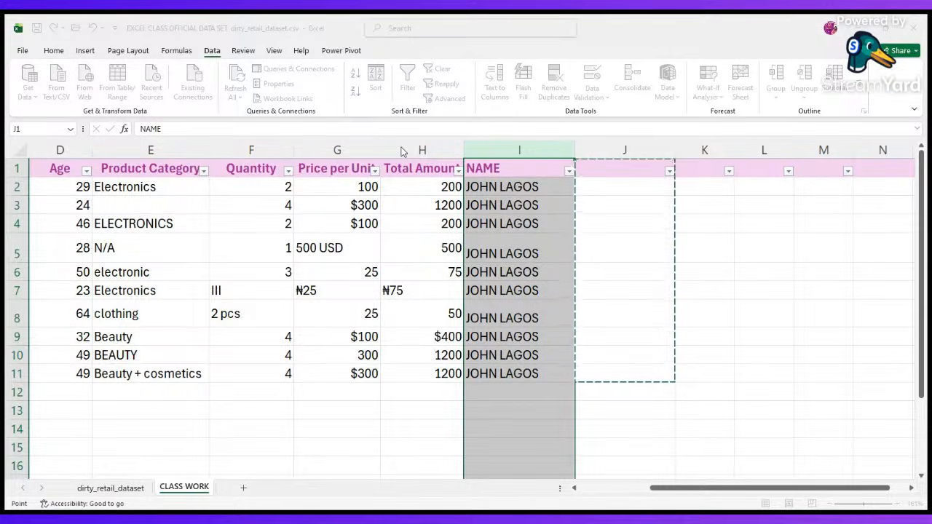
key(Escape)
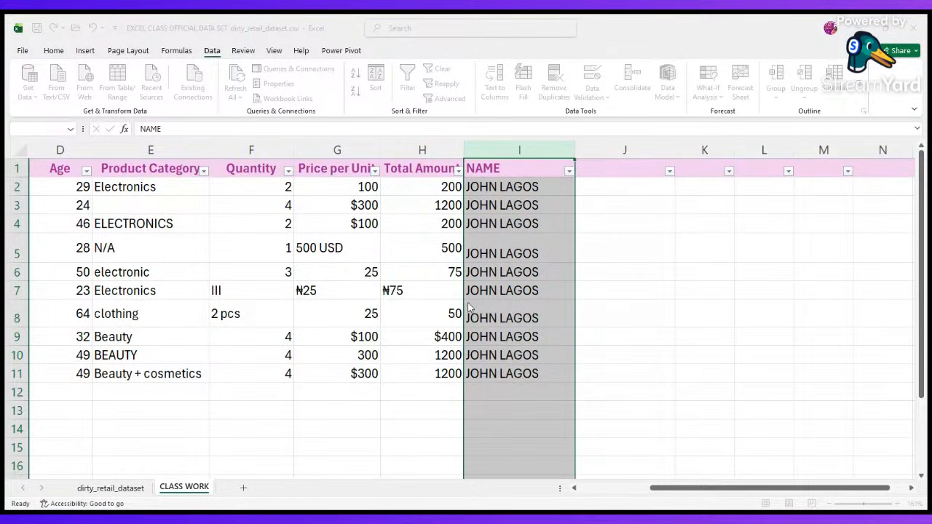
click(494, 303)
- Split the full names in column I at the space with Text to Columns, placing the results from cell J2
click(501, 85)
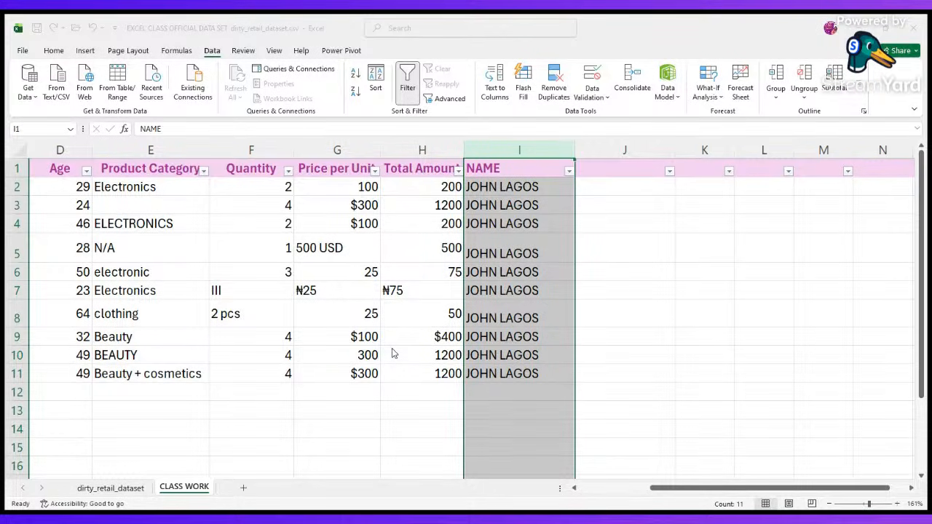
key(alt+Tab)
key(alt+Tab)
key(alt+Tab)
key(alt+Tab)
click(397, 227)
click(639, 188)
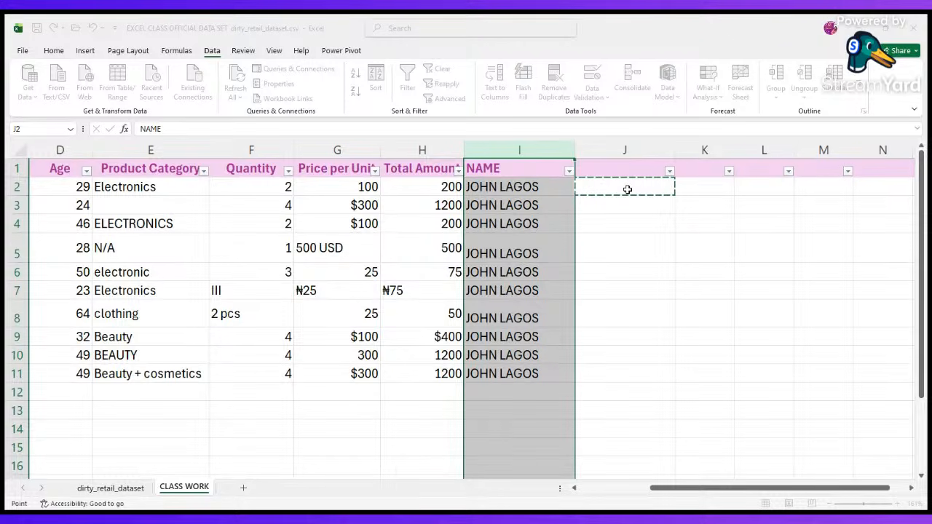
click(406, 146)
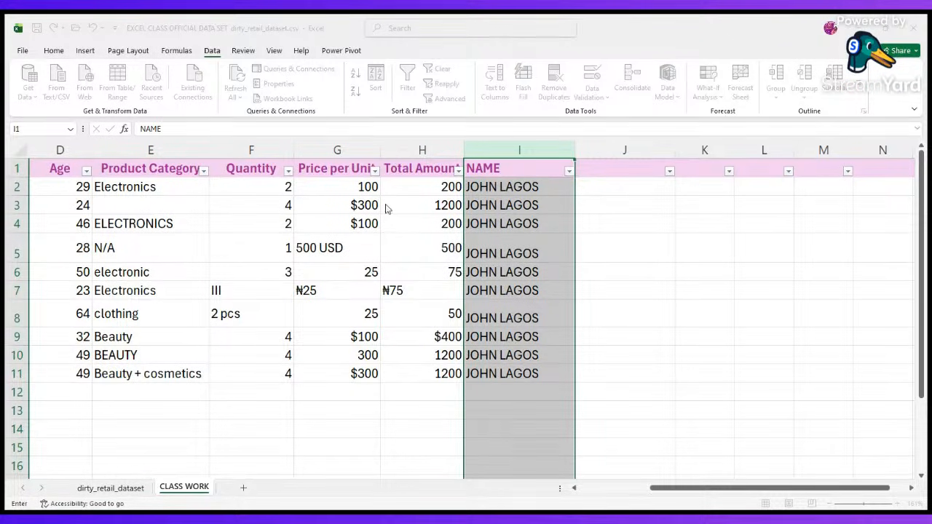
key(Return)
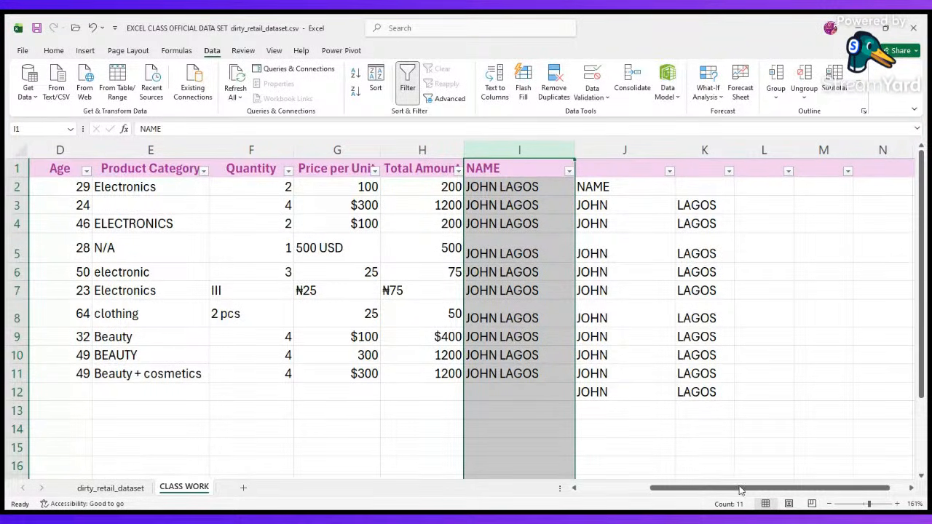
click(687, 517)
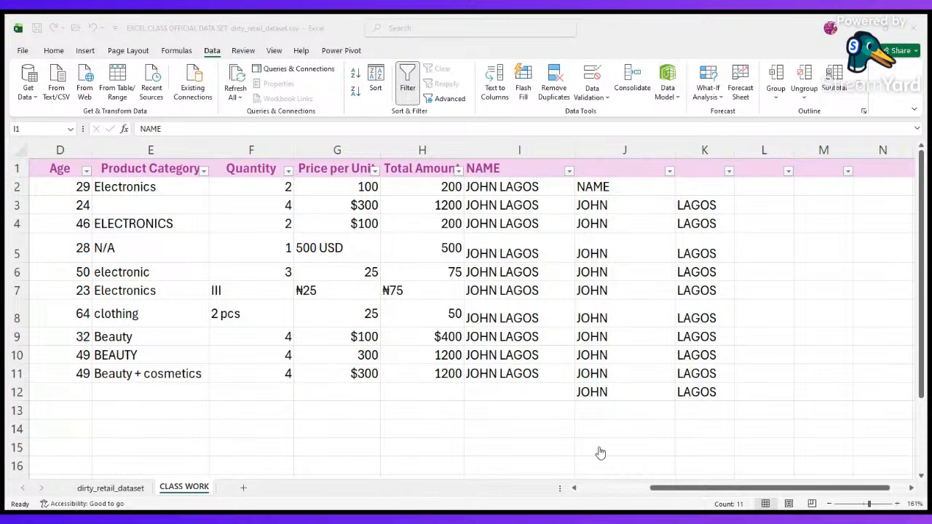
click(655, 518)
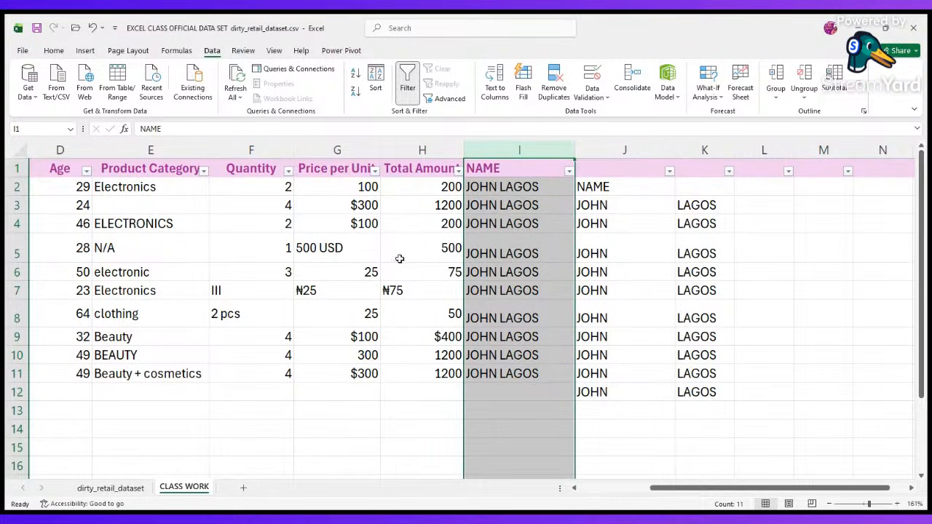
- Sort only the Price per Unit column G in ascending order, without expanding the selection to the other columns
click(338, 150)
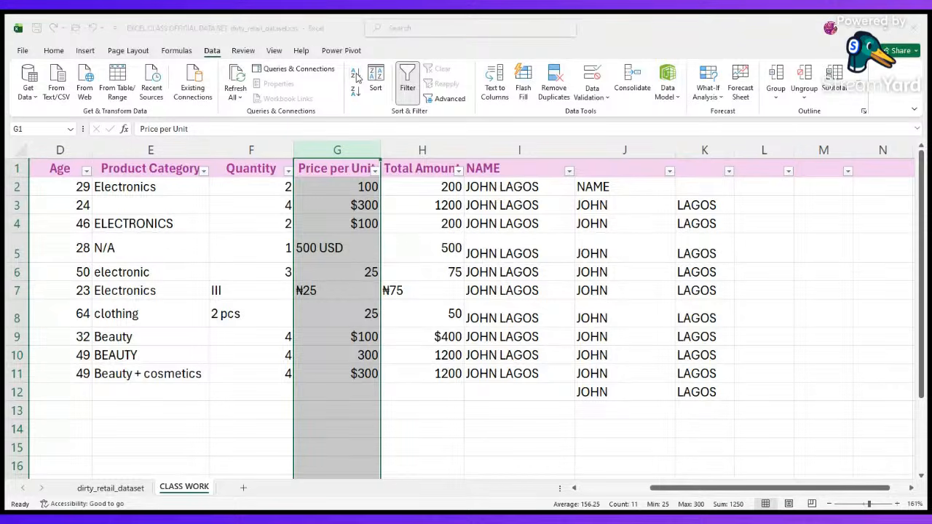
click(299, 277)
click(357, 398)
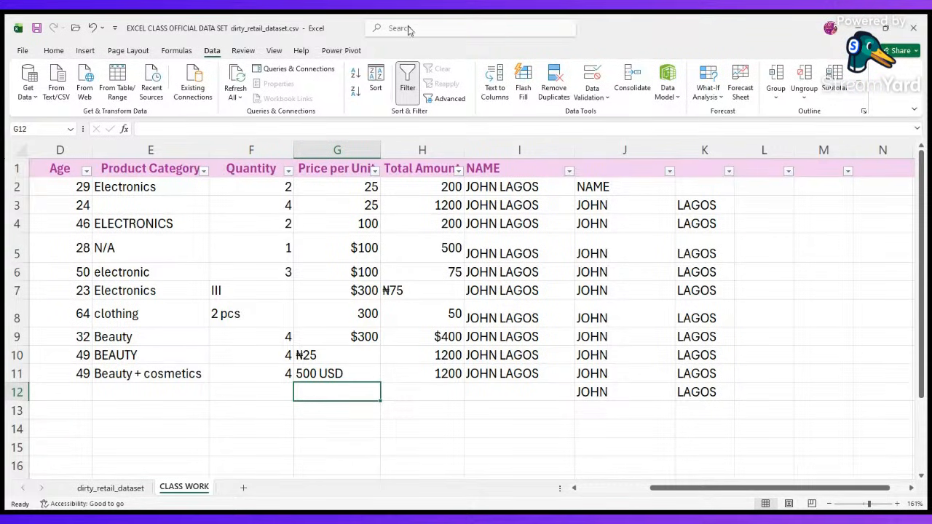
- Sort the whole table by Price per Unit in descending order and review the reordered rows across all columns
click(355, 93)
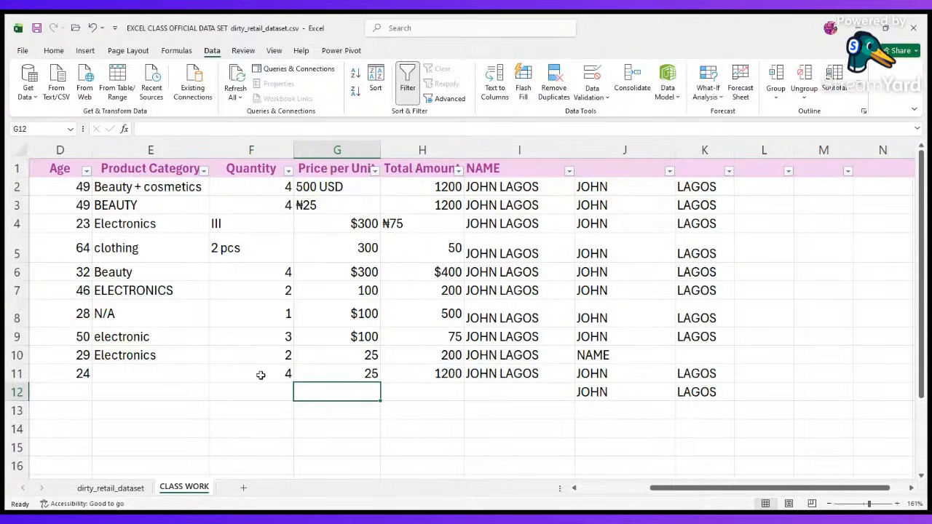
scroll(260, 375, left, 3)
scroll(260, 375, right, 6)
scroll(466, 364, left, 6)
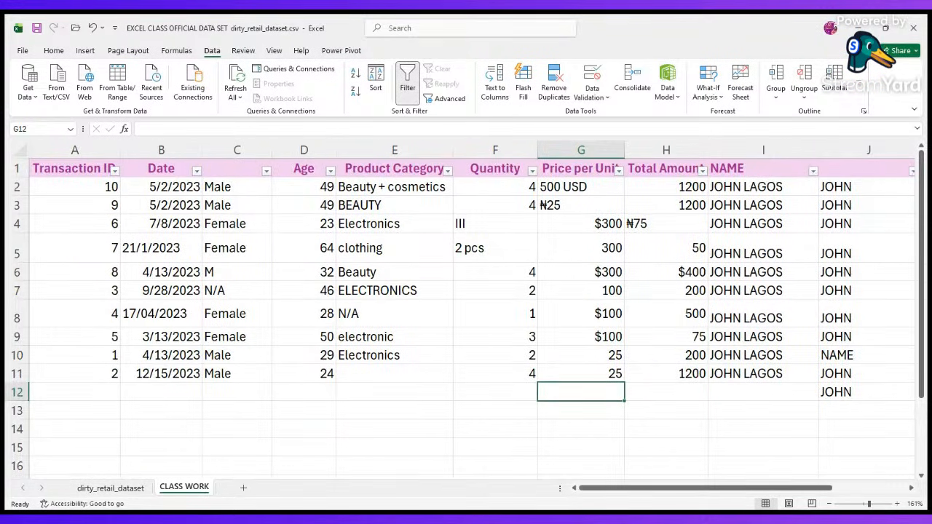
key(alt+Tab)
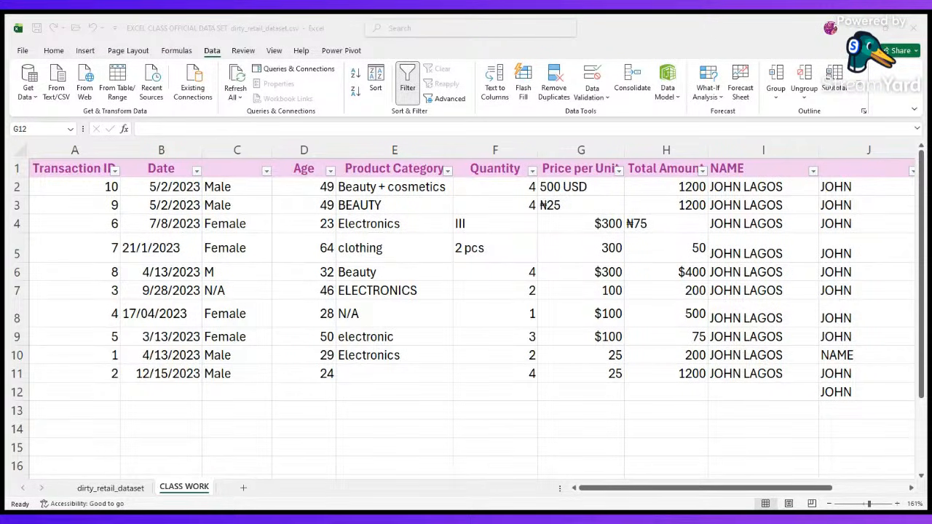
scroll(579, 319, right, 2)
scroll(579, 319, left, 1)
scroll(579, 319, left, 1)
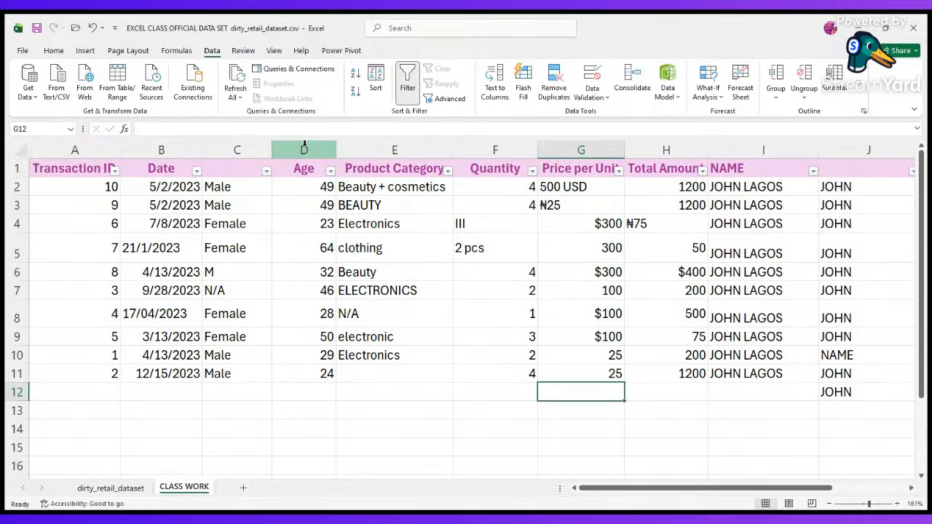
- Insert a blank column before the Age column
click(305, 148)
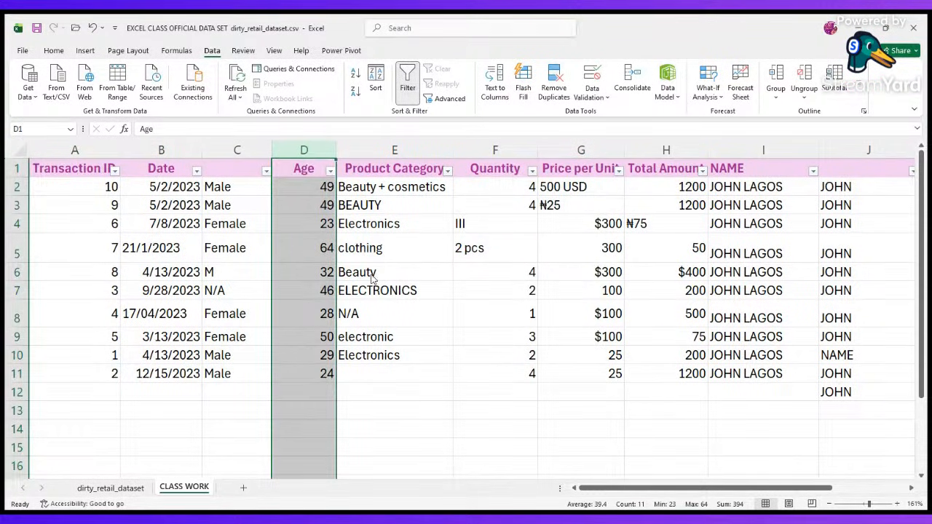
key(ctrl+shift+plus)
click(312, 191)
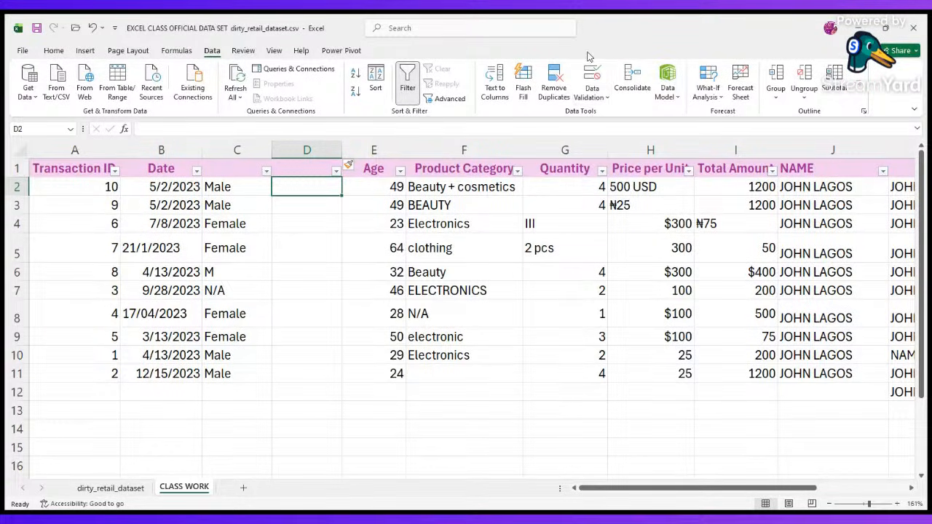
click(591, 91)
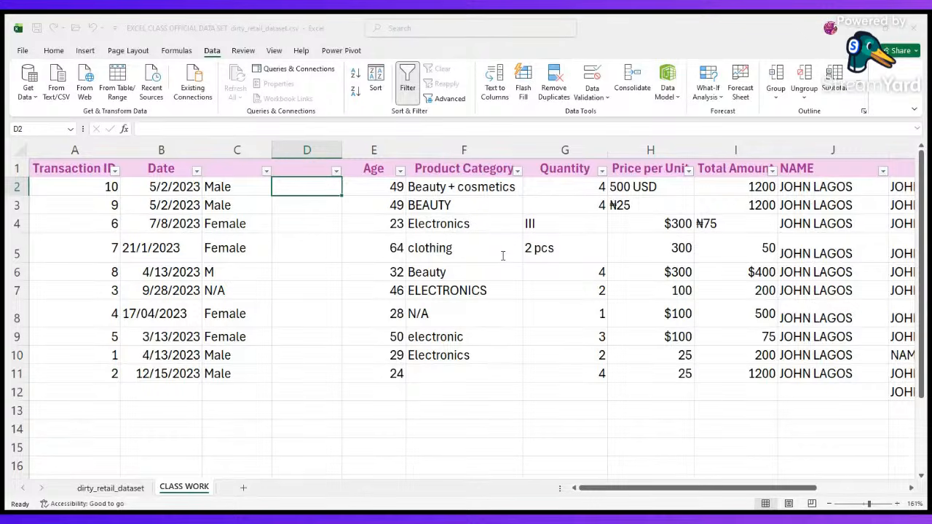
text(=)
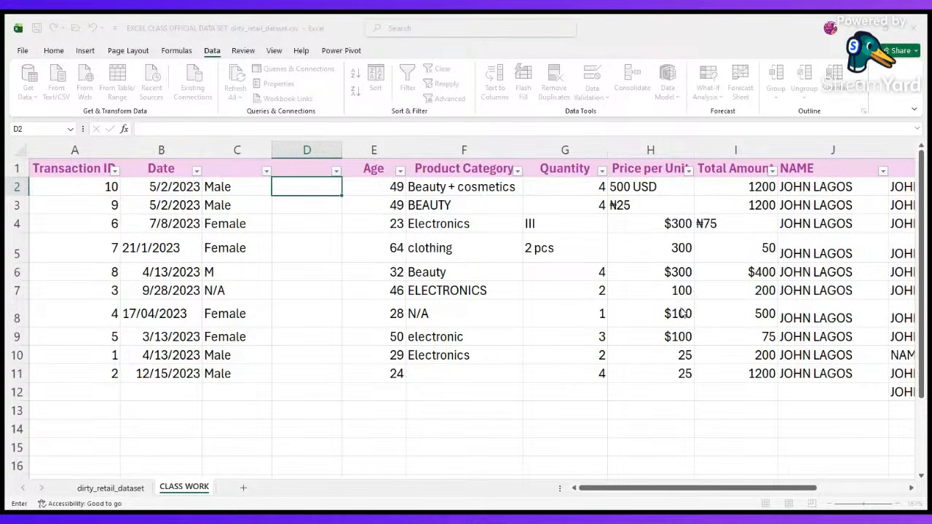
key(Escape)
- Add dropdown data validation to D2:D9 with an input message titled "check info" reading "chose one", and check it in D2
click(313, 231)
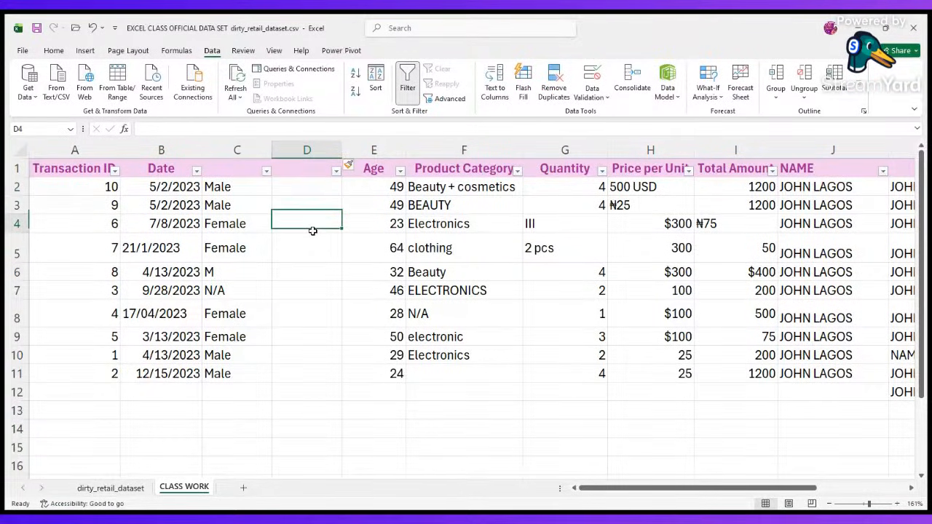
drag(319, 187, 314, 338)
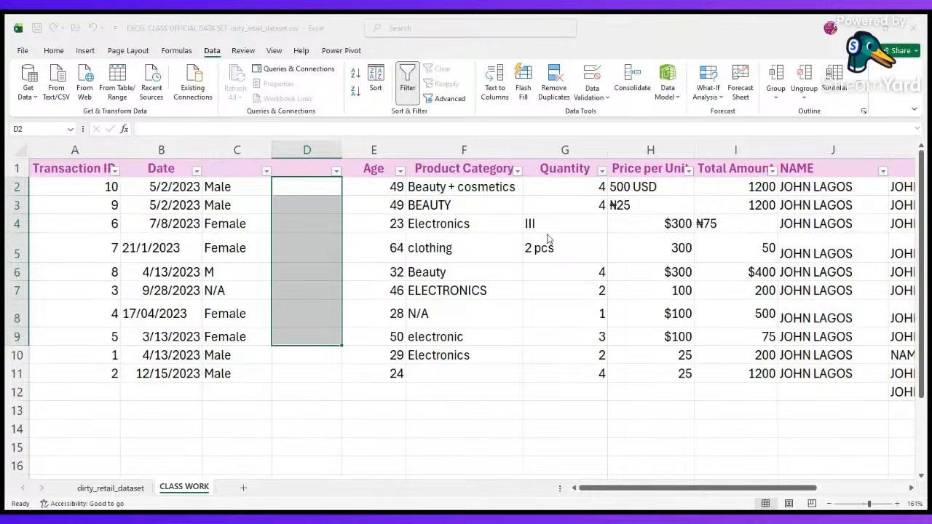
click(579, 252)
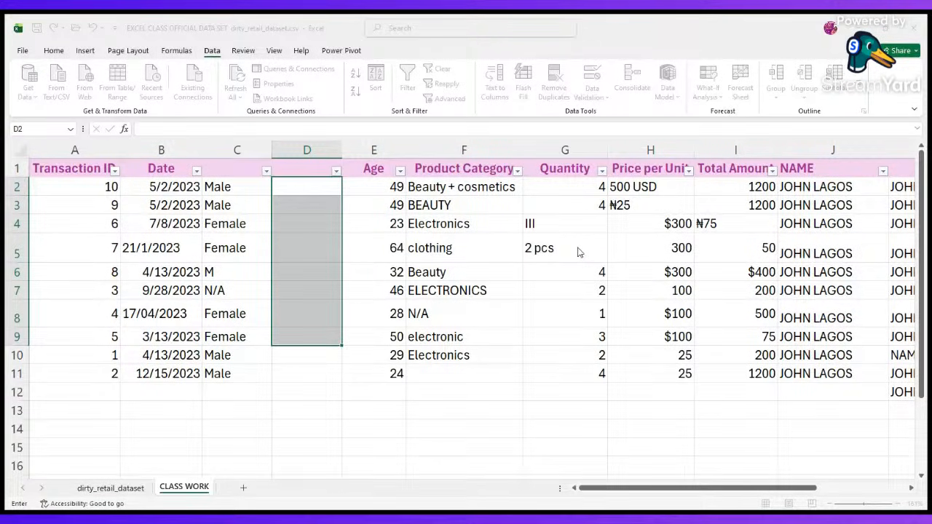
click(620, 312)
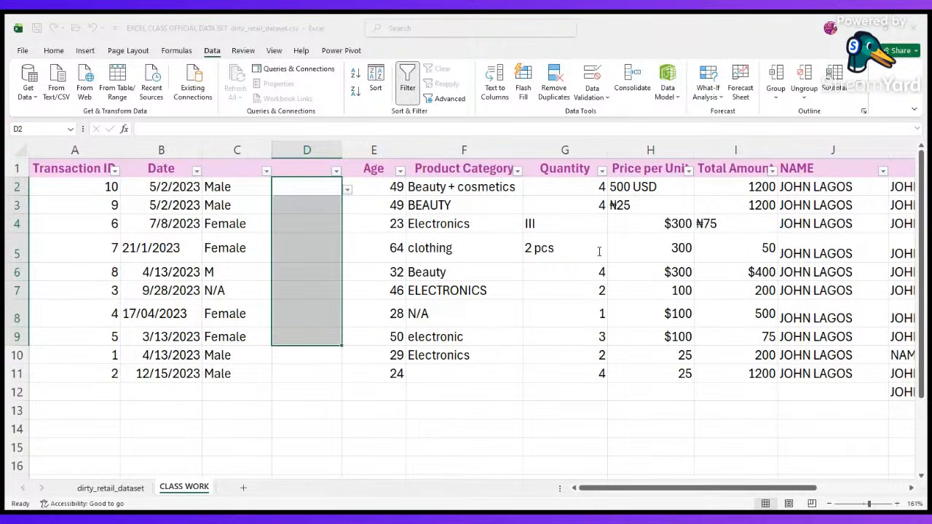
click(350, 248)
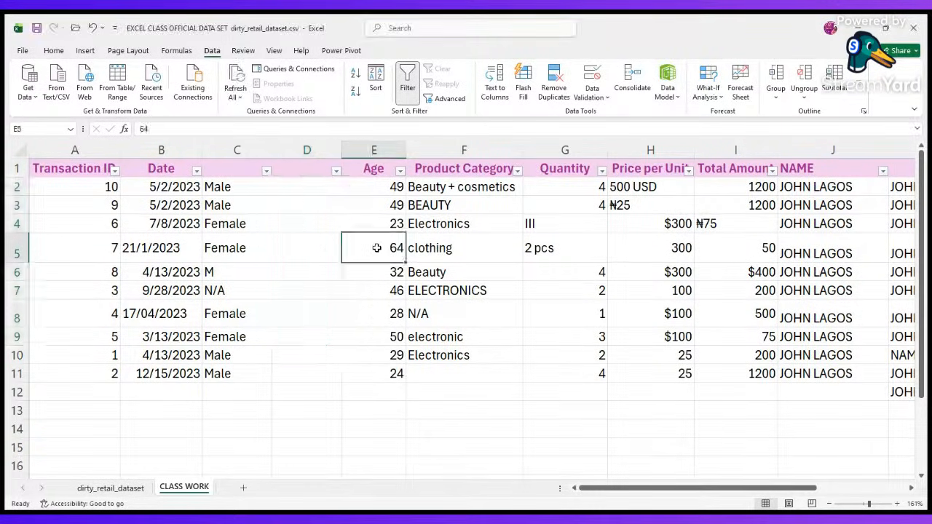
click(334, 191)
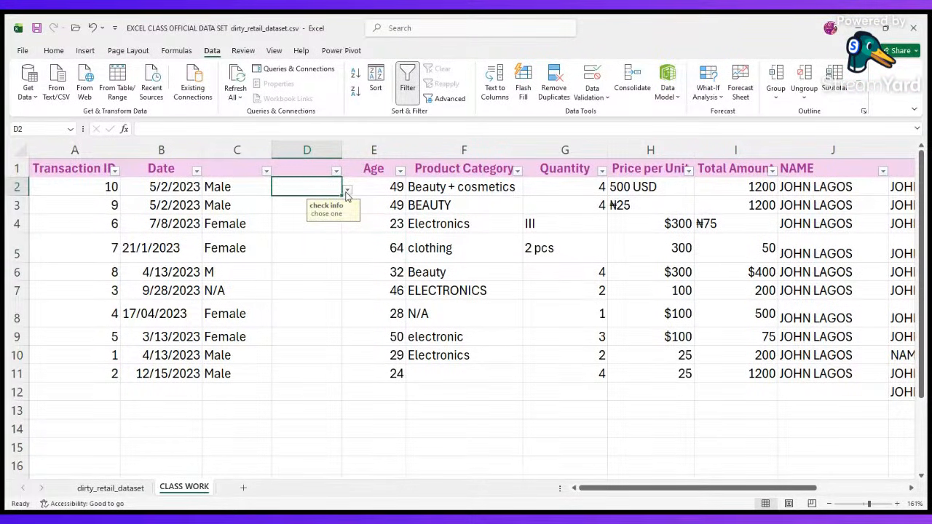
scroll(346, 194, up, 6)
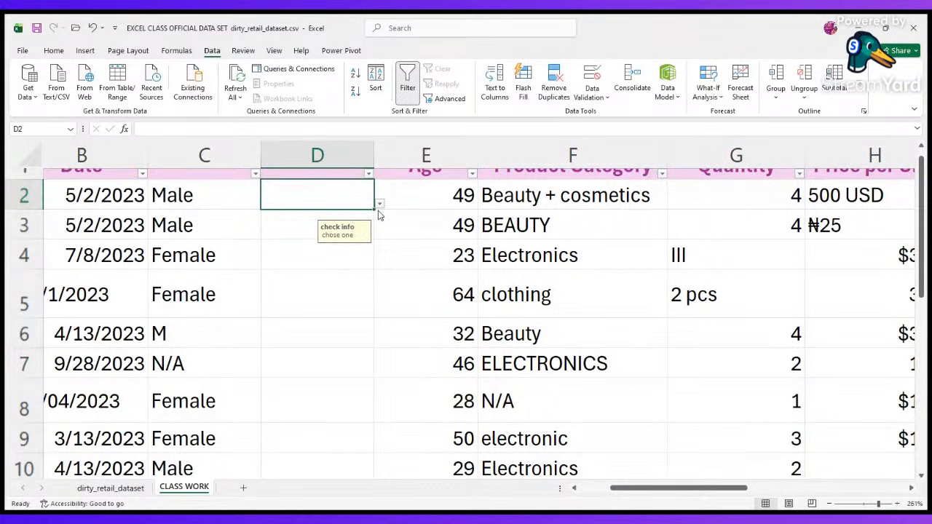
scroll(350, 252, down, 9)
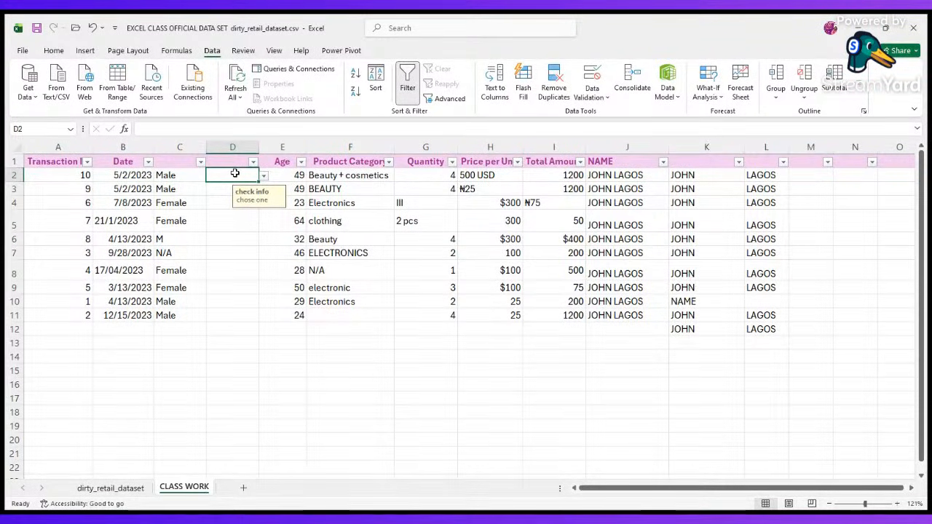
- Enter "Male" in D2 as an allowed value for the validated cell
text(Male)
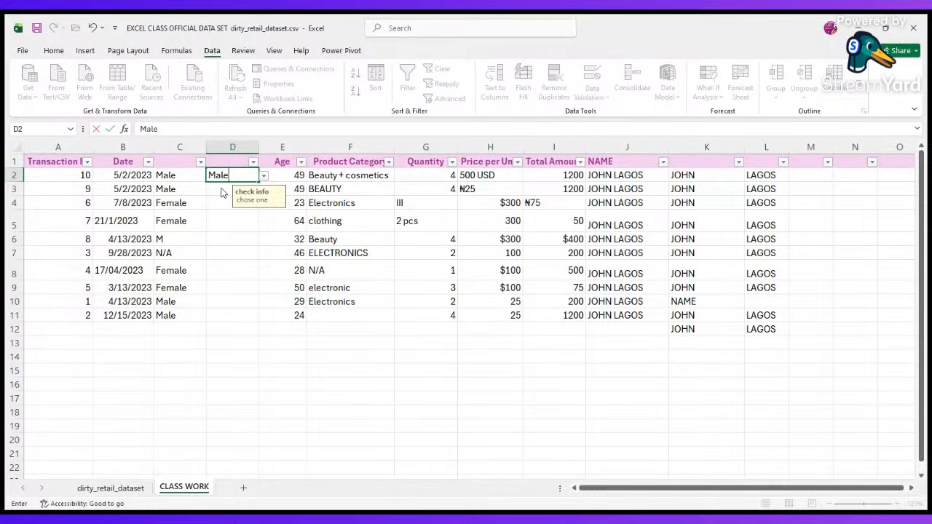
key(Return)
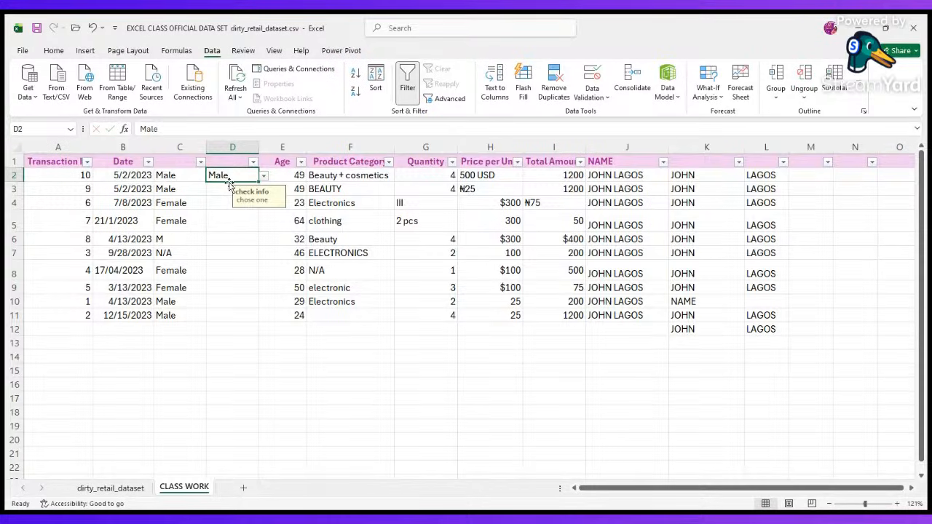
- Try entering the misspelled value "Malee" in D3, cancel it, and choose Female from the cell's dropdown list instead
click(215, 194)
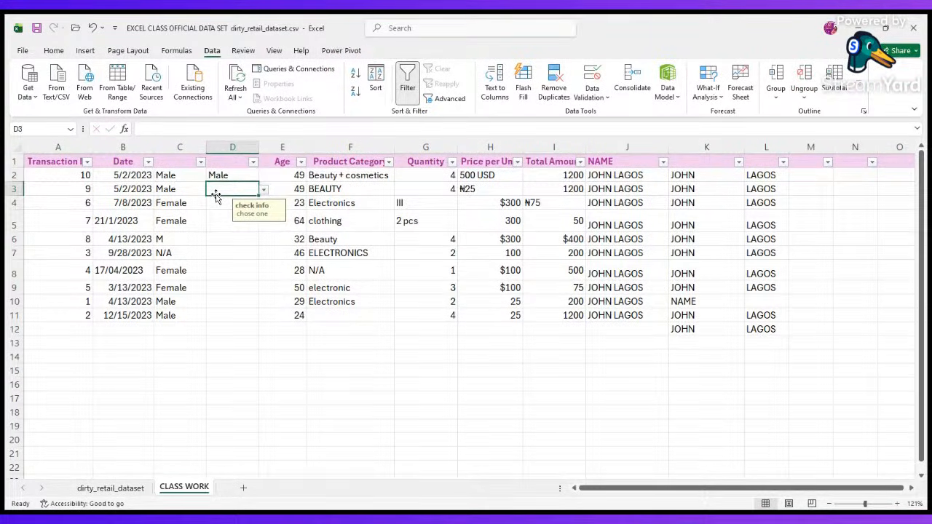
text(Malee)
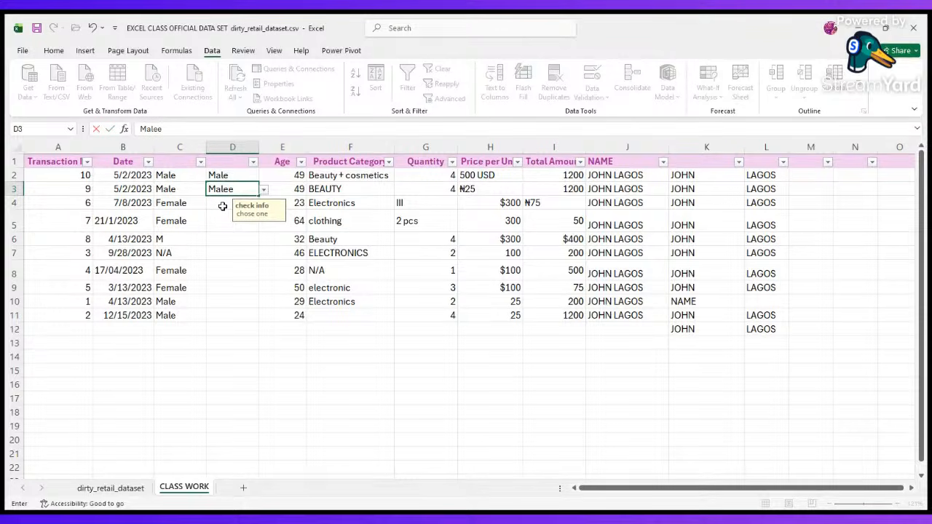
click(285, 188)
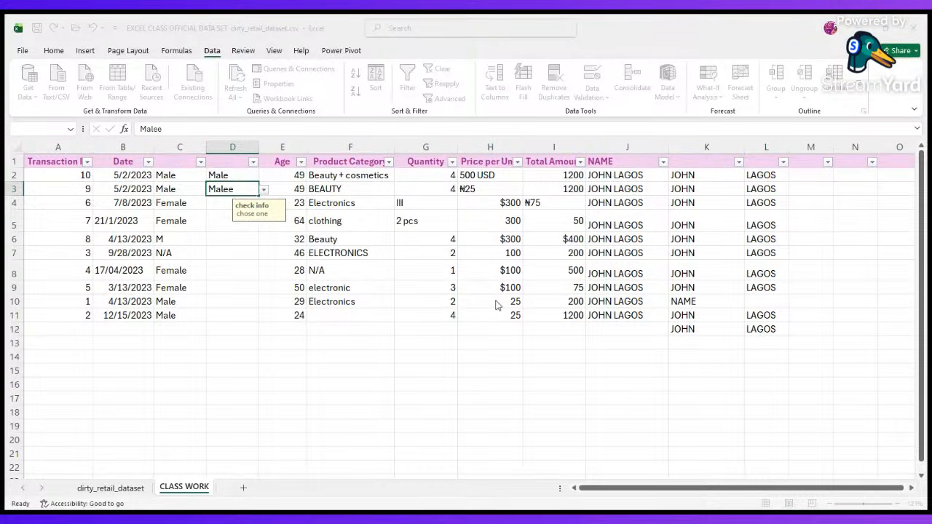
key(Escape)
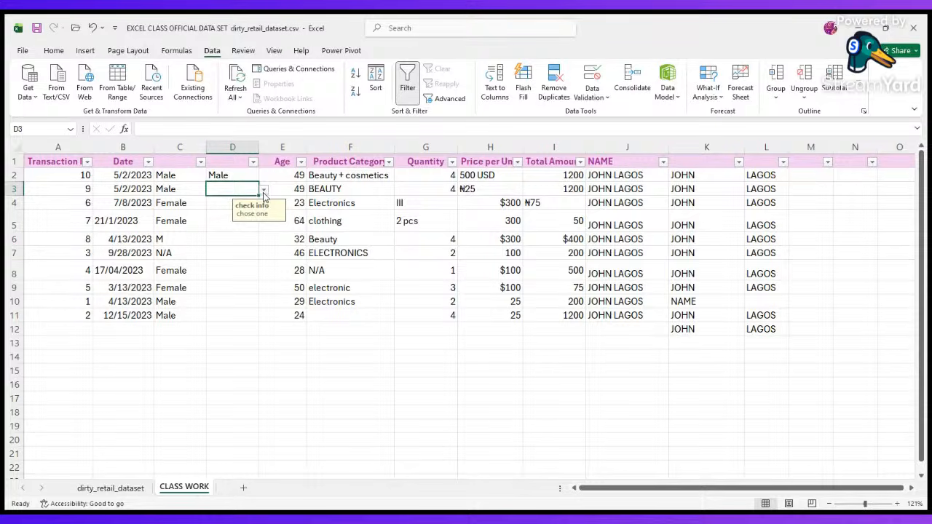
click(251, 215)
- Select the entire CLASS WORK sheet and open Remove Duplicates for its data
click(14, 142)
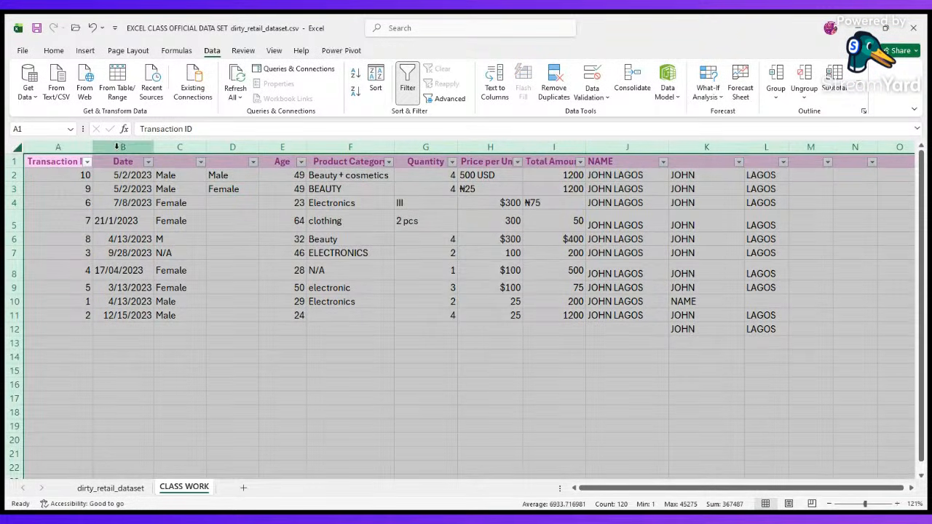
click(98, 253)
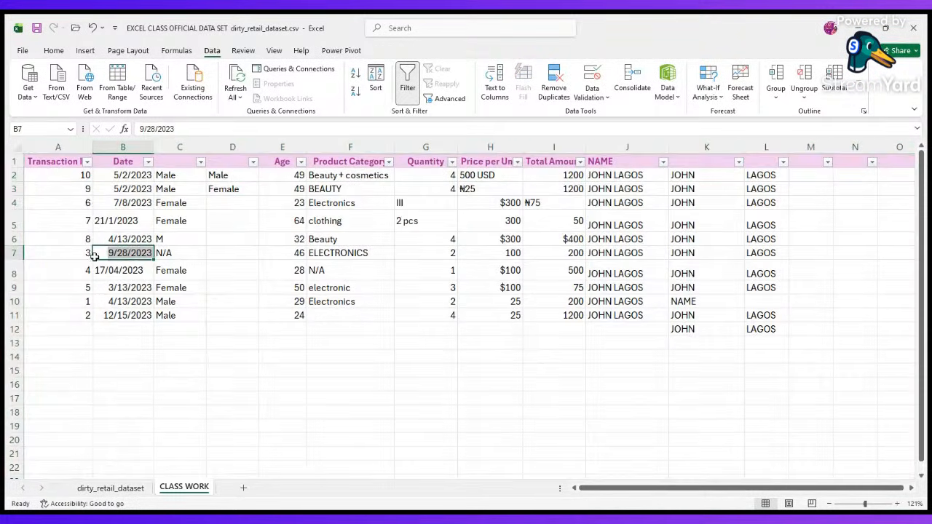
click(8, 148)
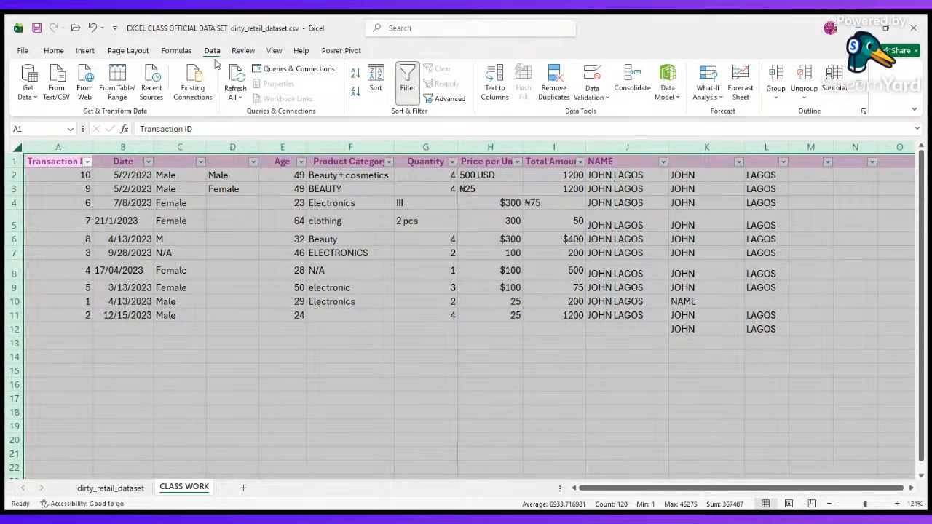
click(553, 93)
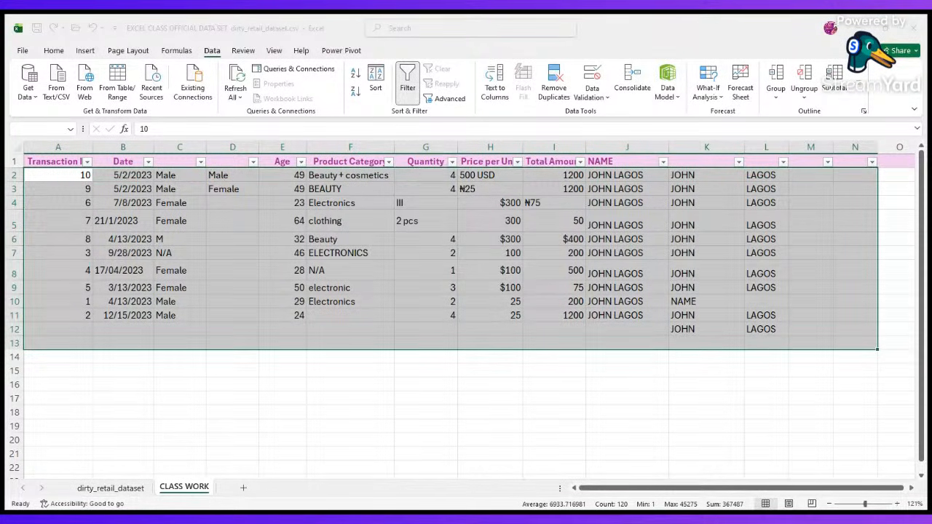
- Switch to the Canva presentation, present it full screen from the Live Hands-On Practice slide, and advance to the Your Turn slide
click(554, 441)
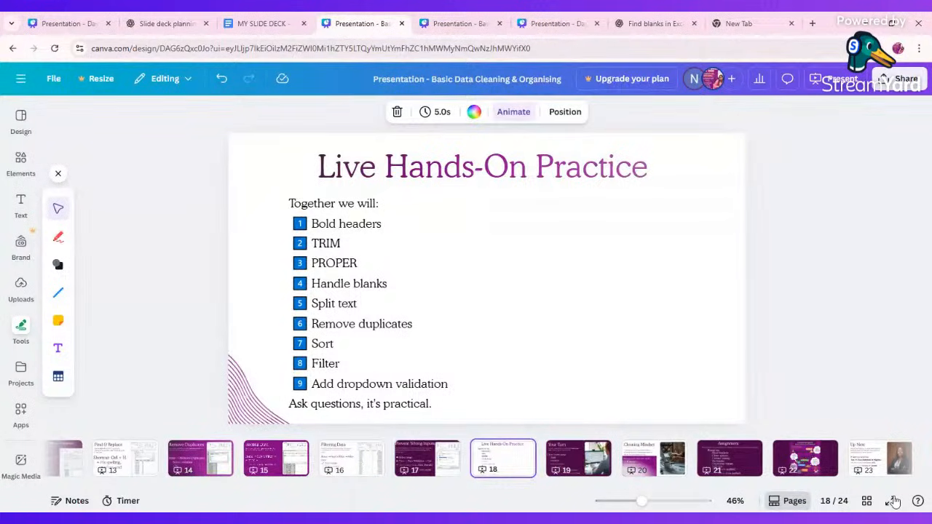
click(894, 503)
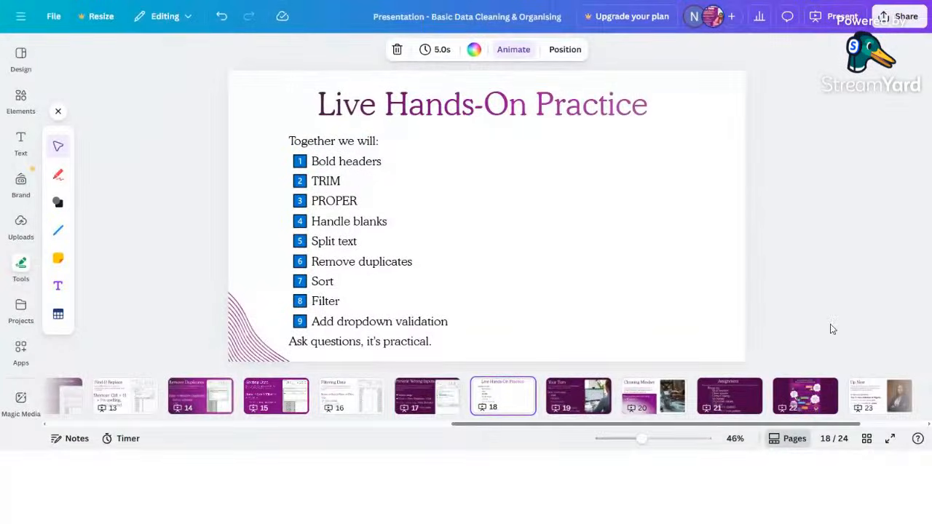
key(ctrl+alt+p)
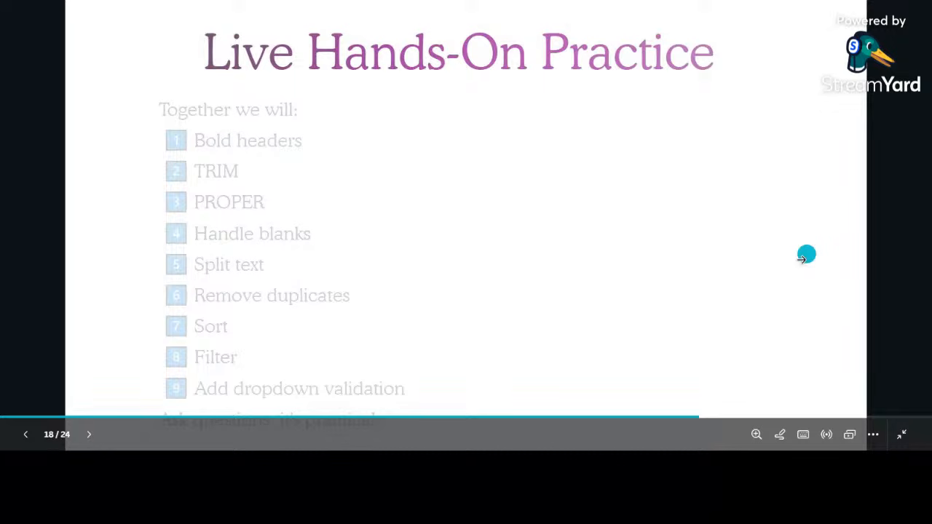
key(Right)
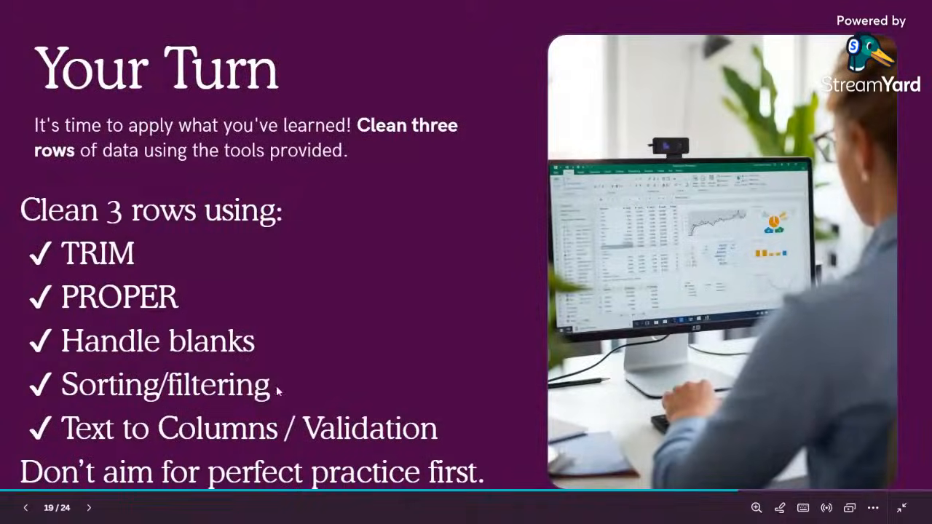